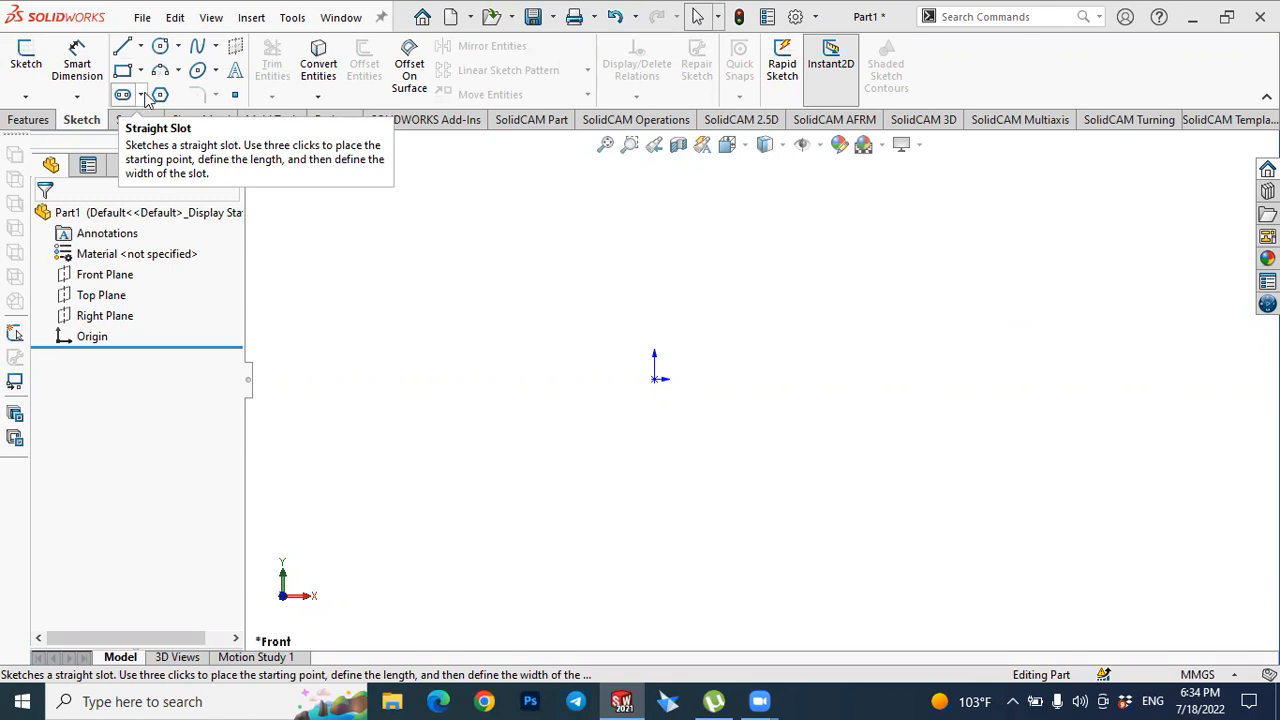
Start a new sketch on the Front Plane.
click(143, 94)
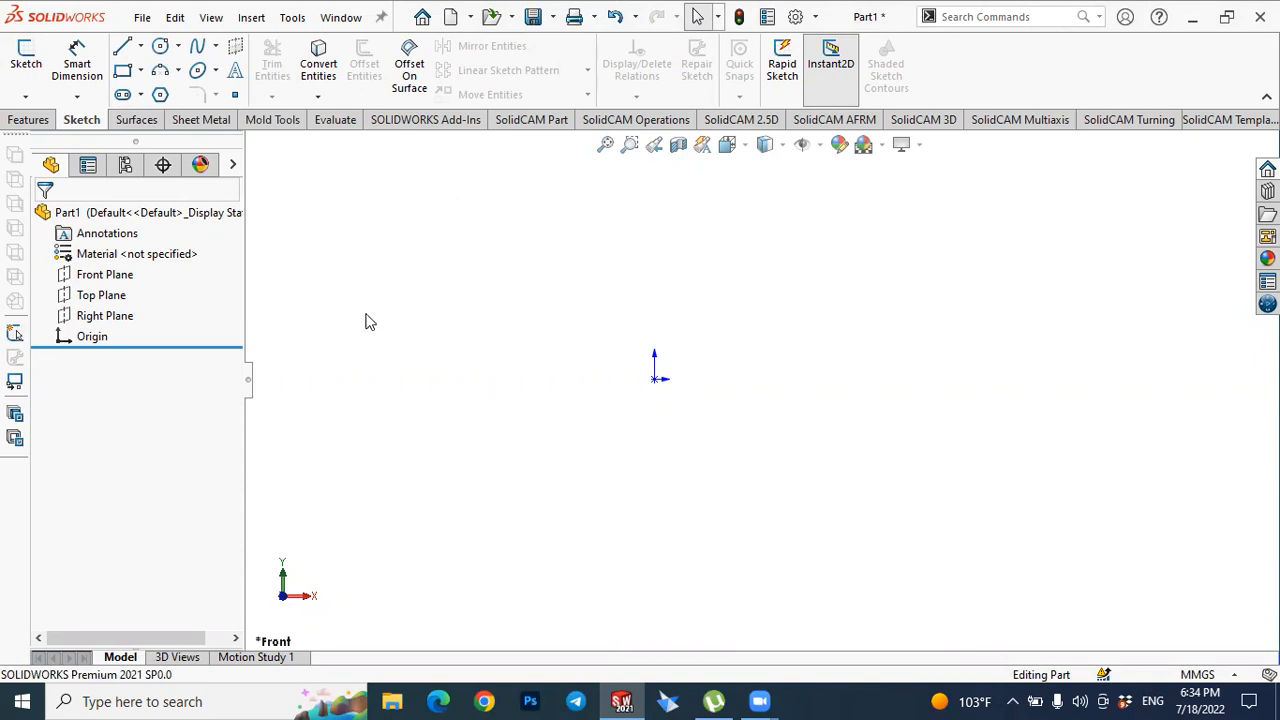
click(106, 279)
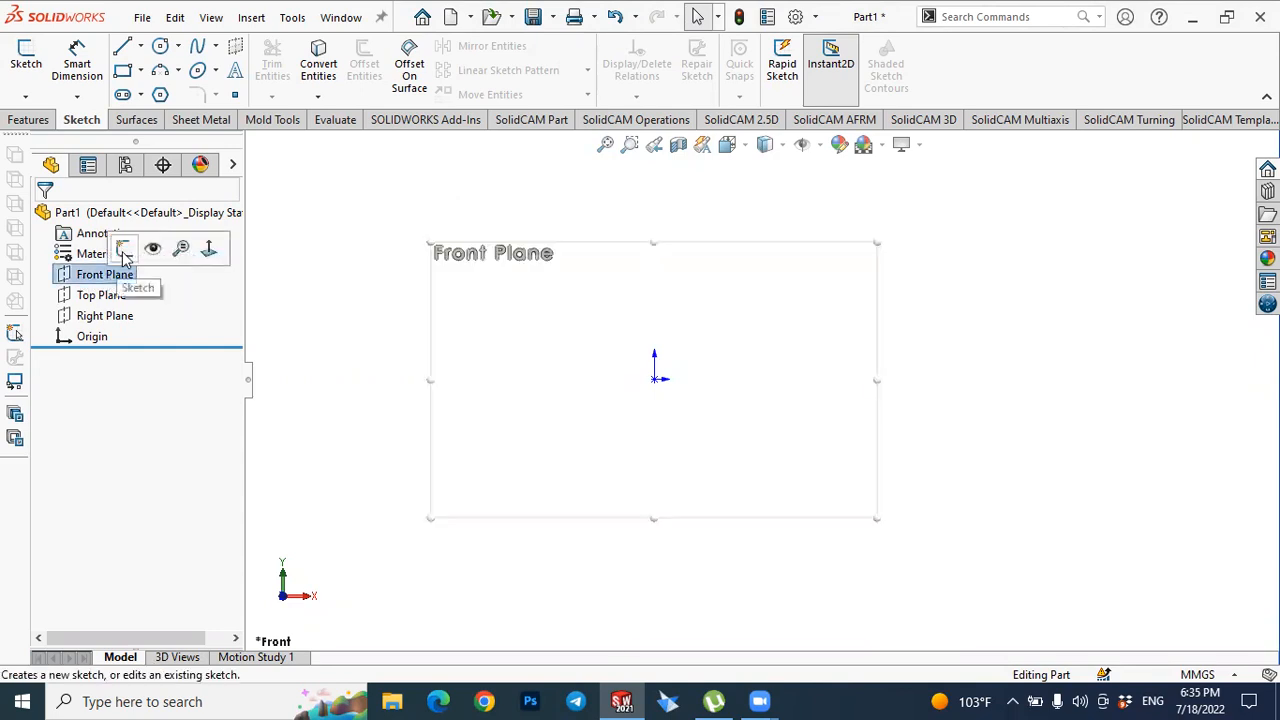
click(123, 253)
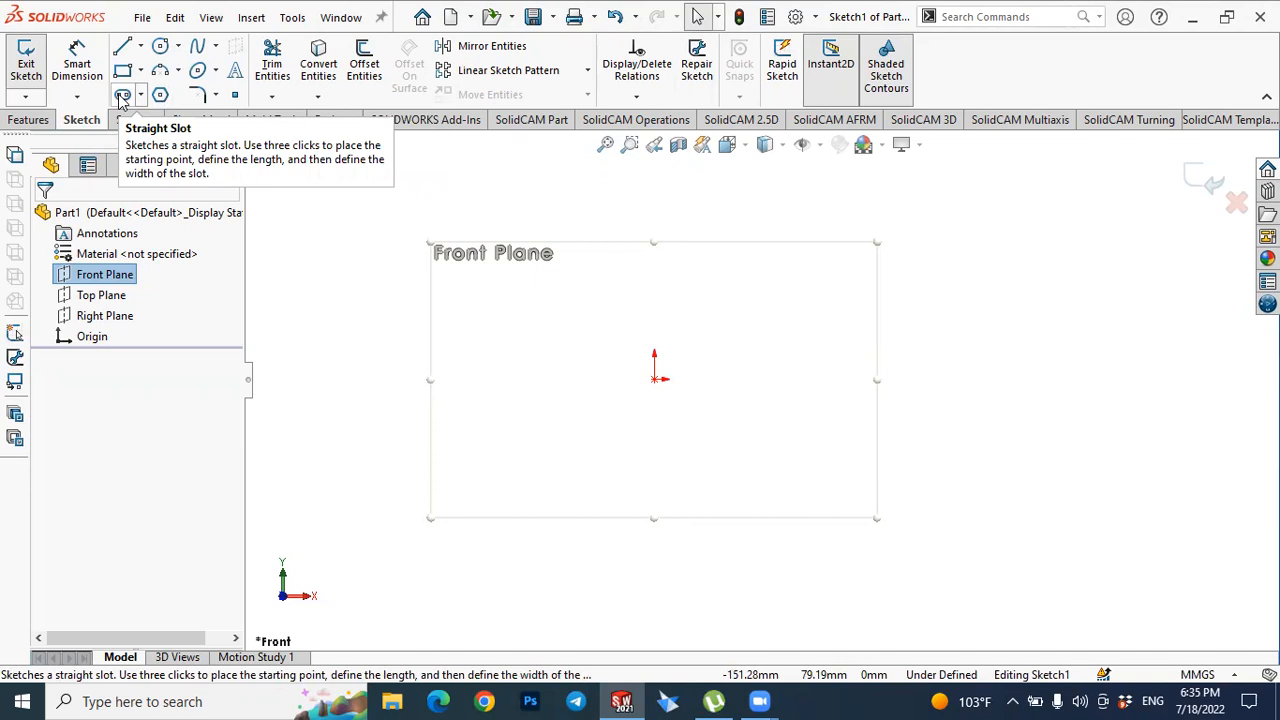
Sketch a dimensioned horizontal straight slot above the origin, about 146 mm between arc centers and 32 mm wide.
click(121, 95)
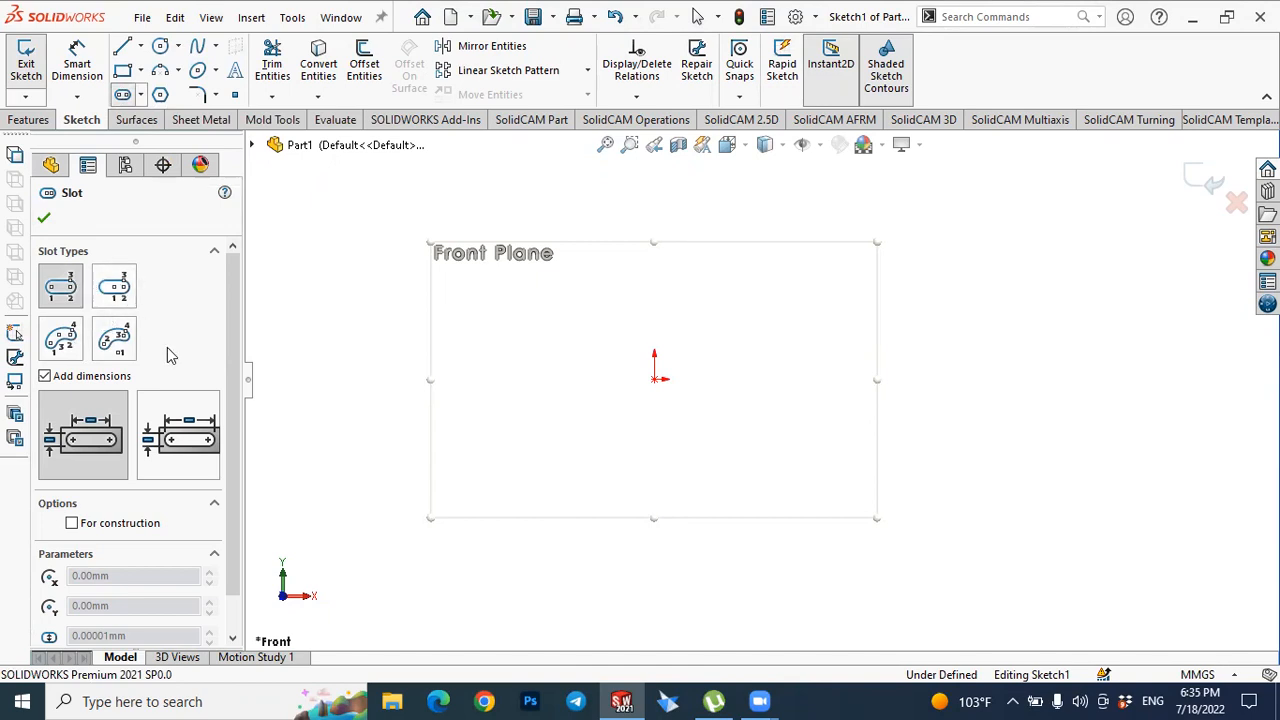
click(68, 305)
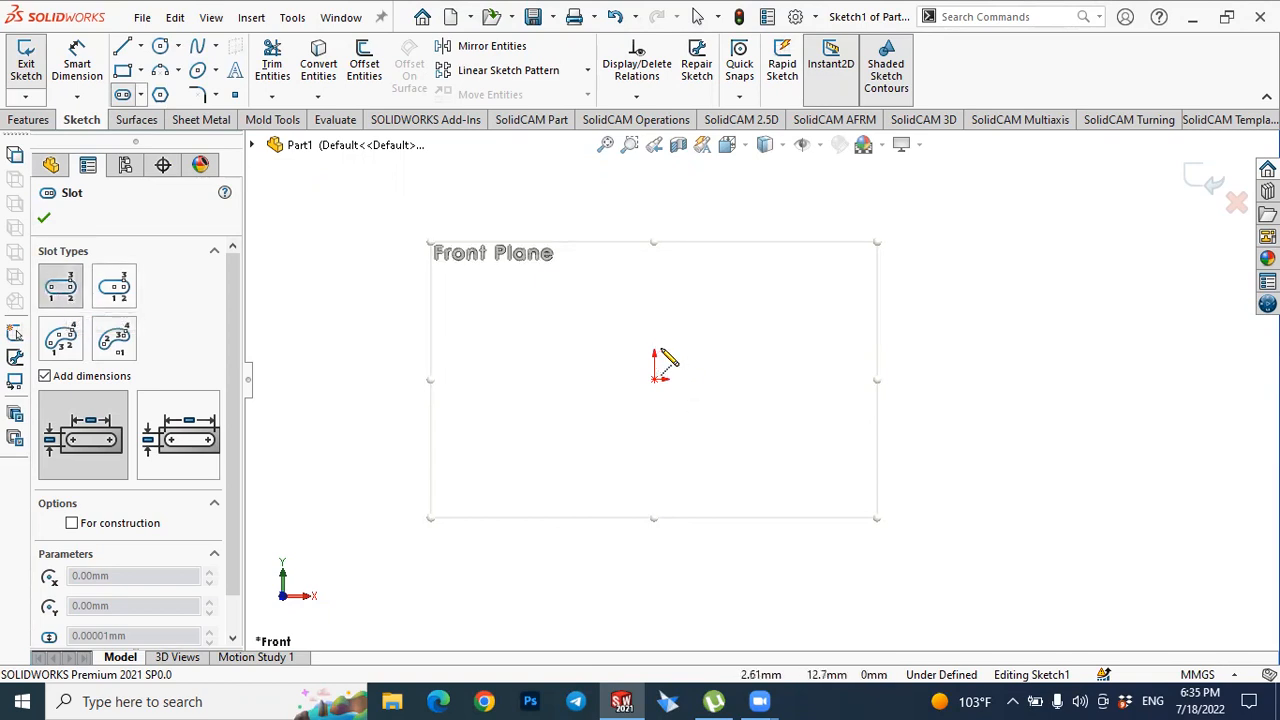
click(495, 344)
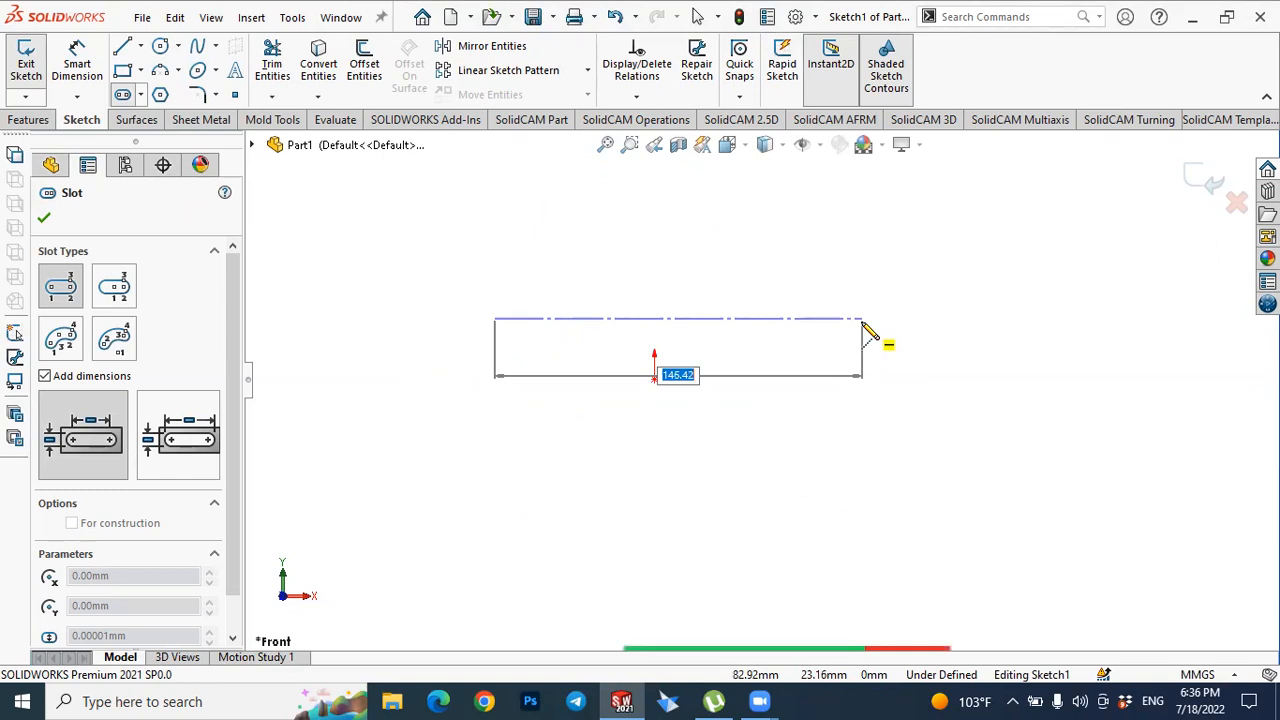
click(864, 338)
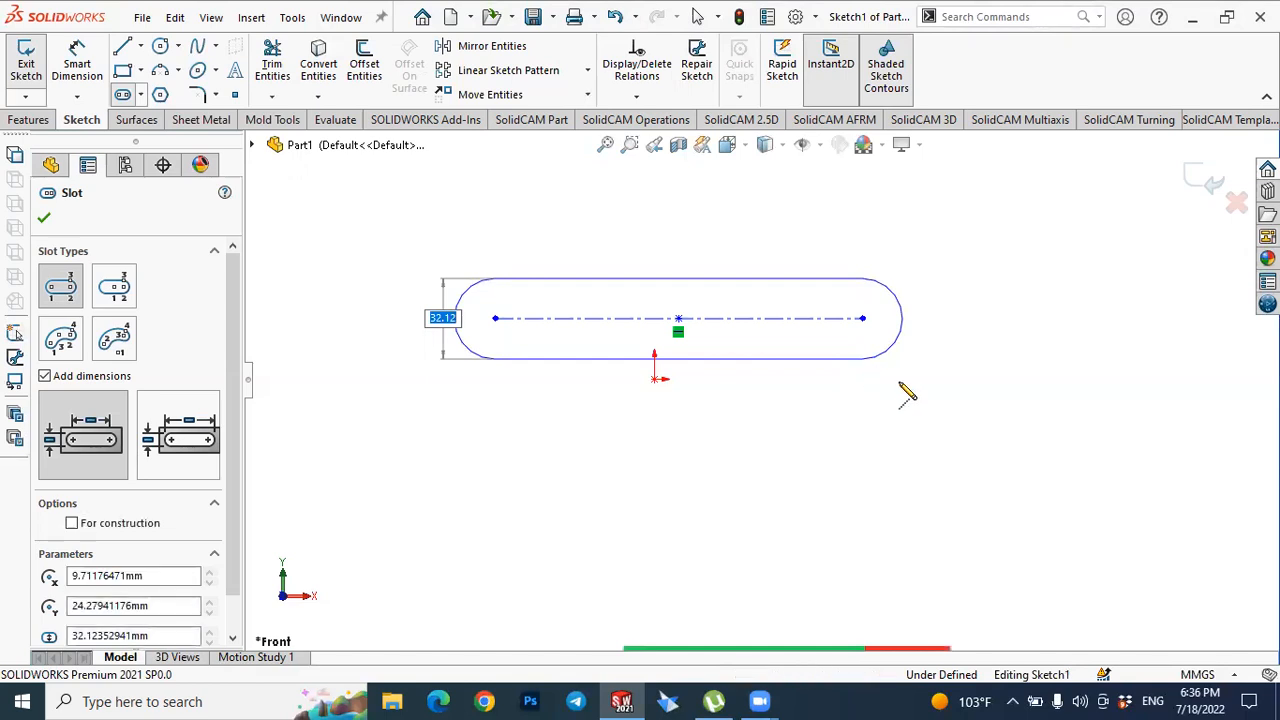
click(906, 391)
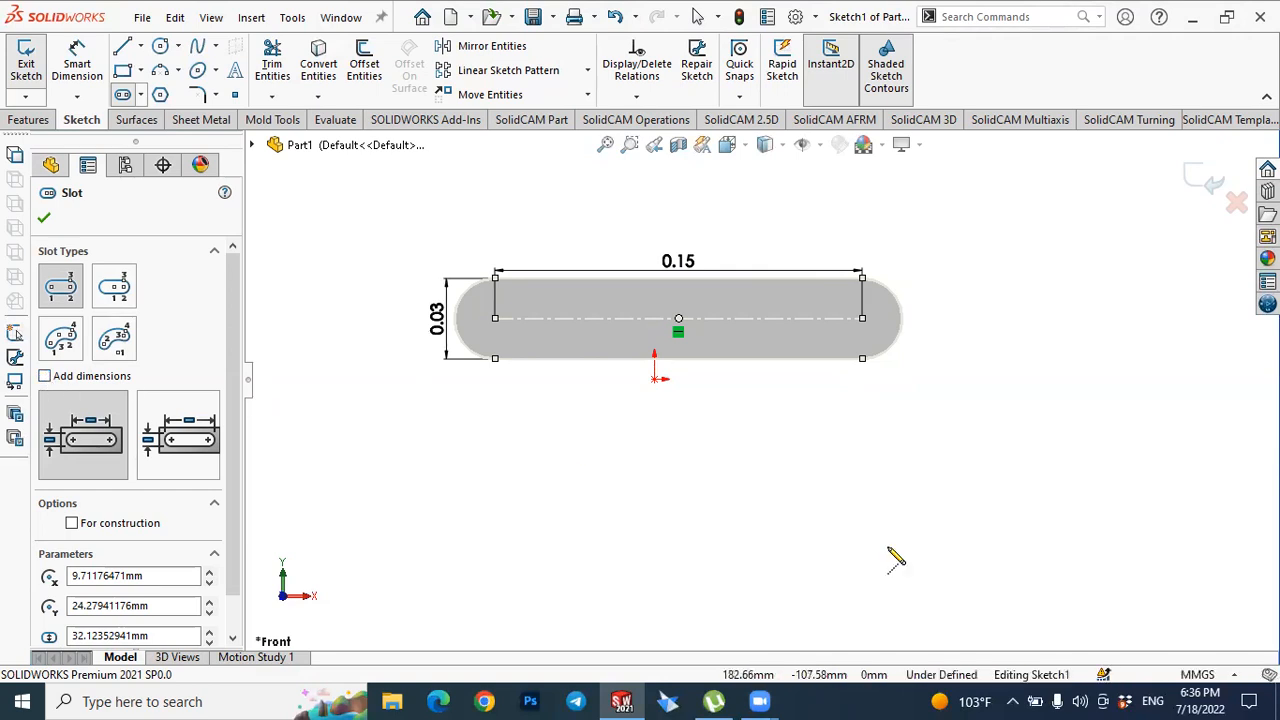
Select MMGS (millimeter, gram, second) as the document units and finish the slot command.
click(1197, 674)
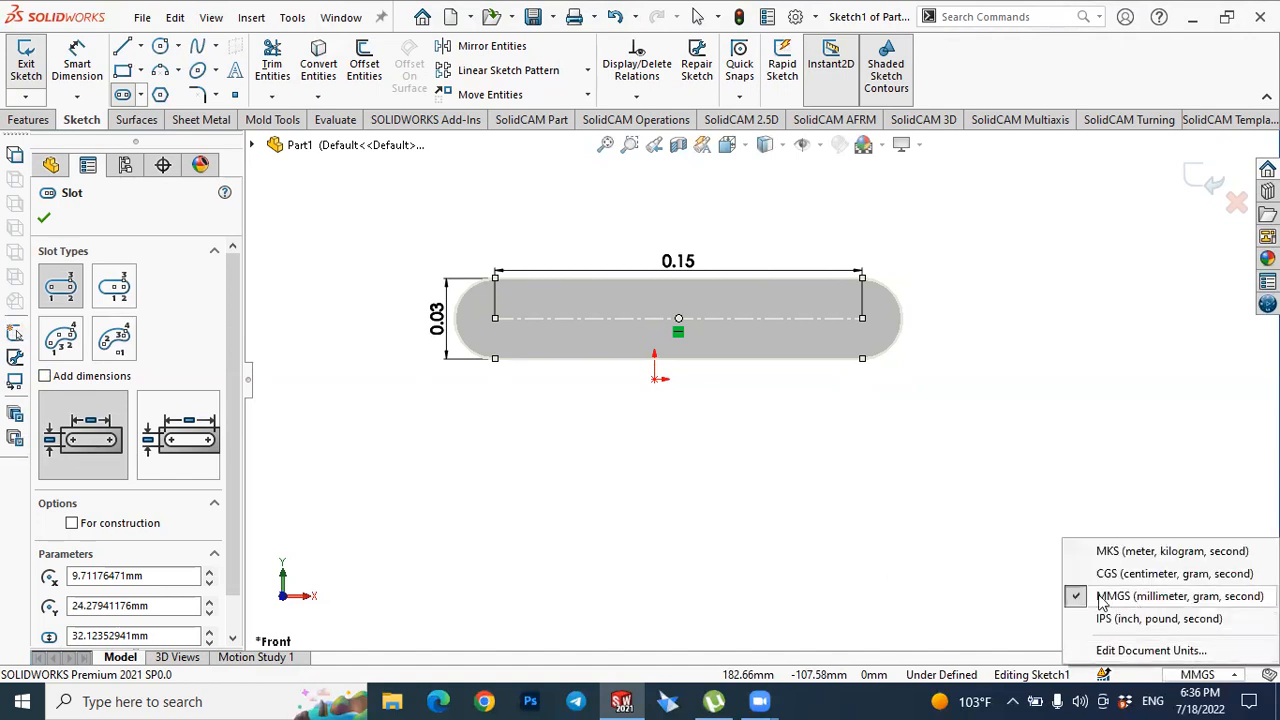
click(1119, 605)
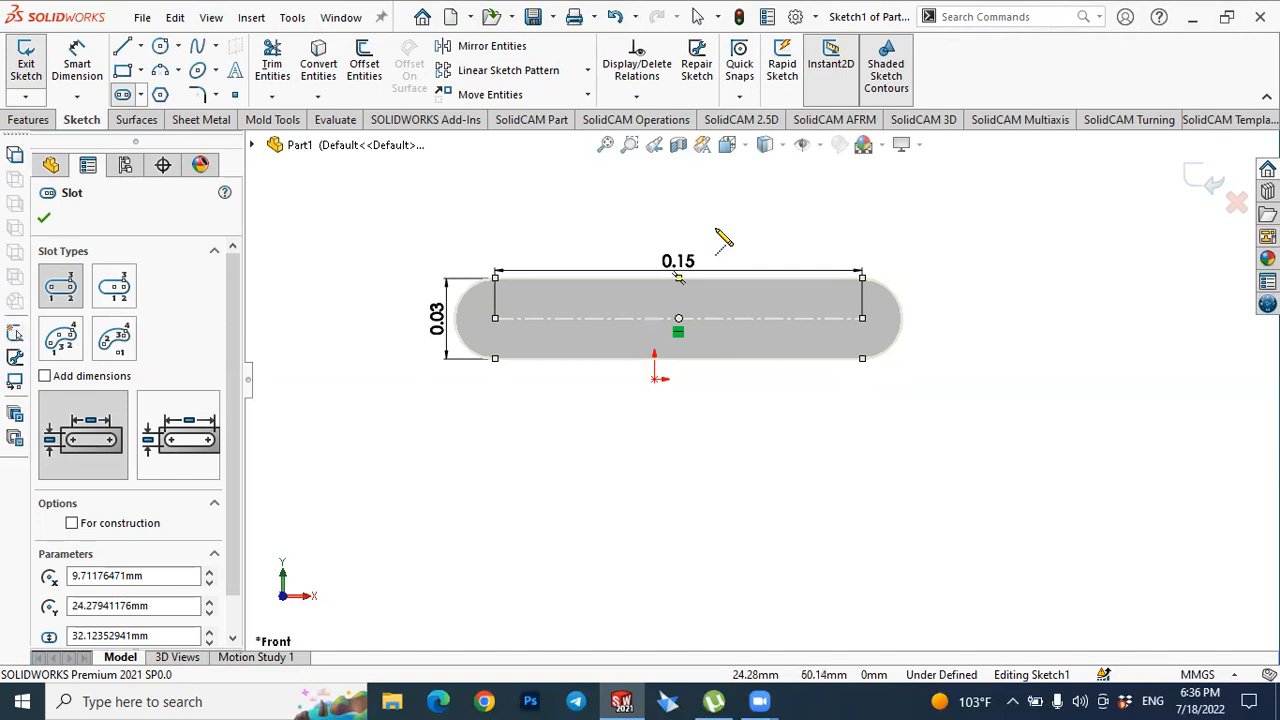
click(45, 222)
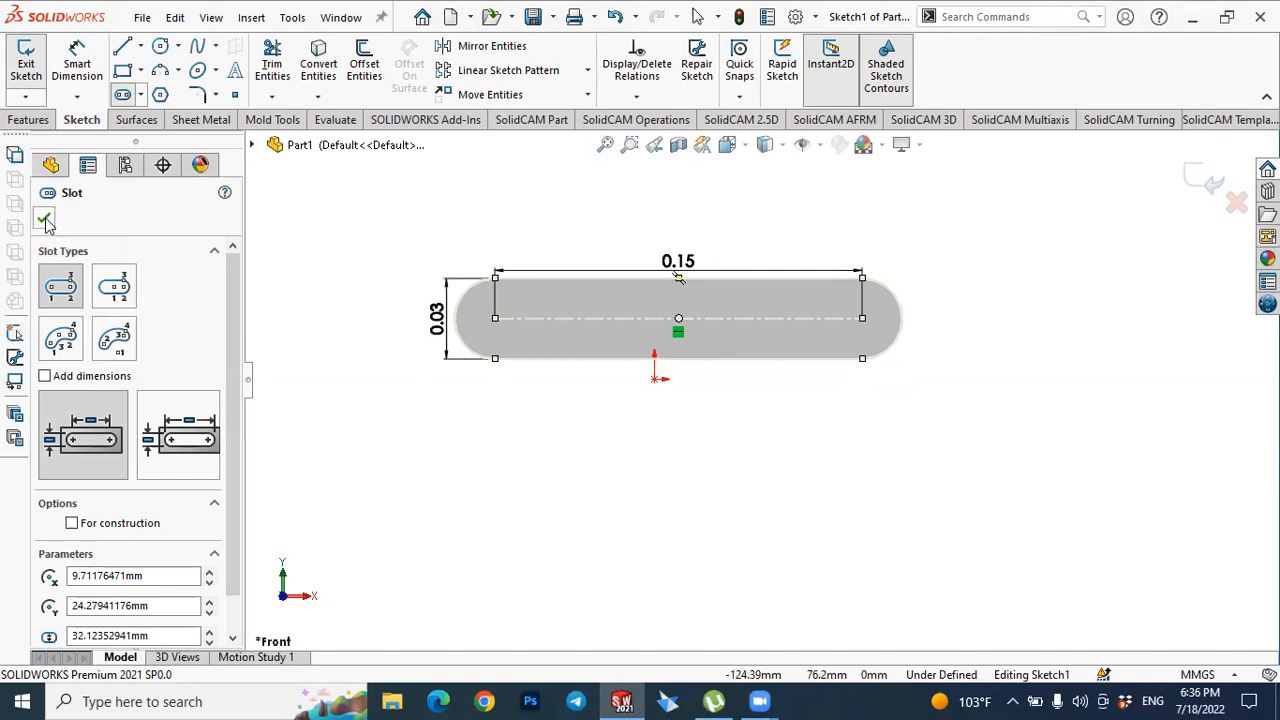
Open the slot's length dimension for editing and accept it as is.
double_click(684, 262)
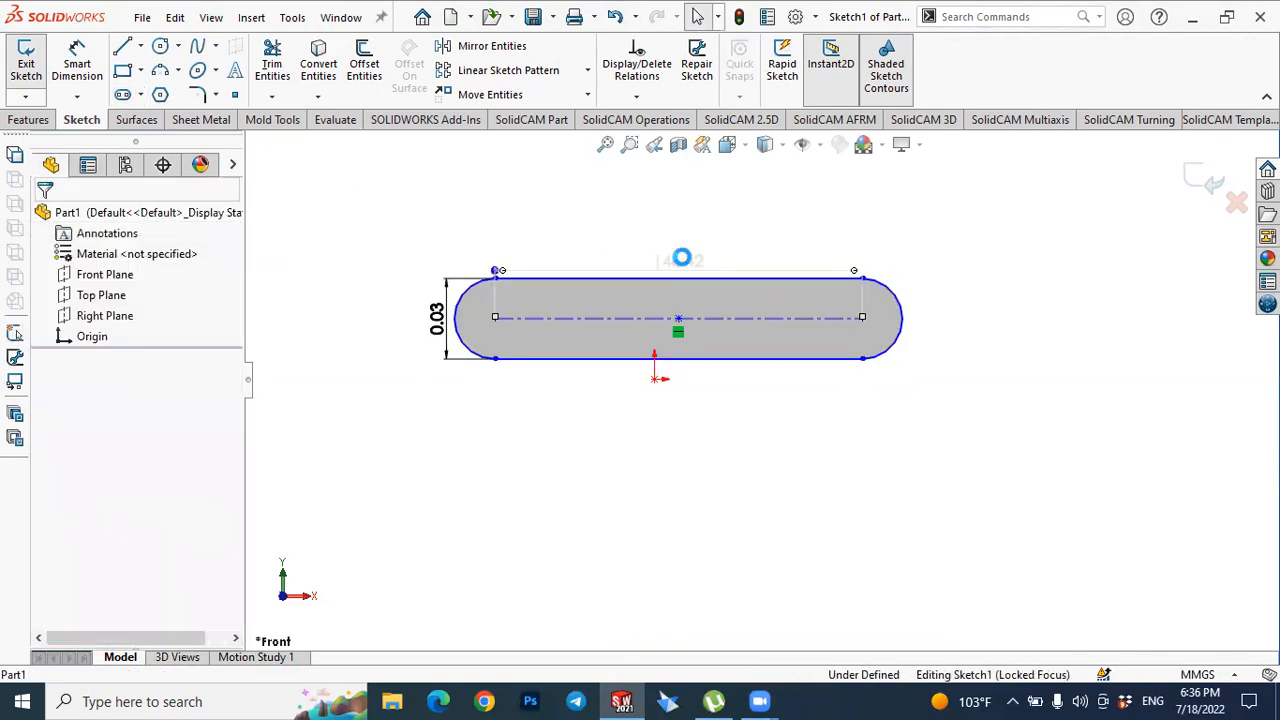
click(603, 231)
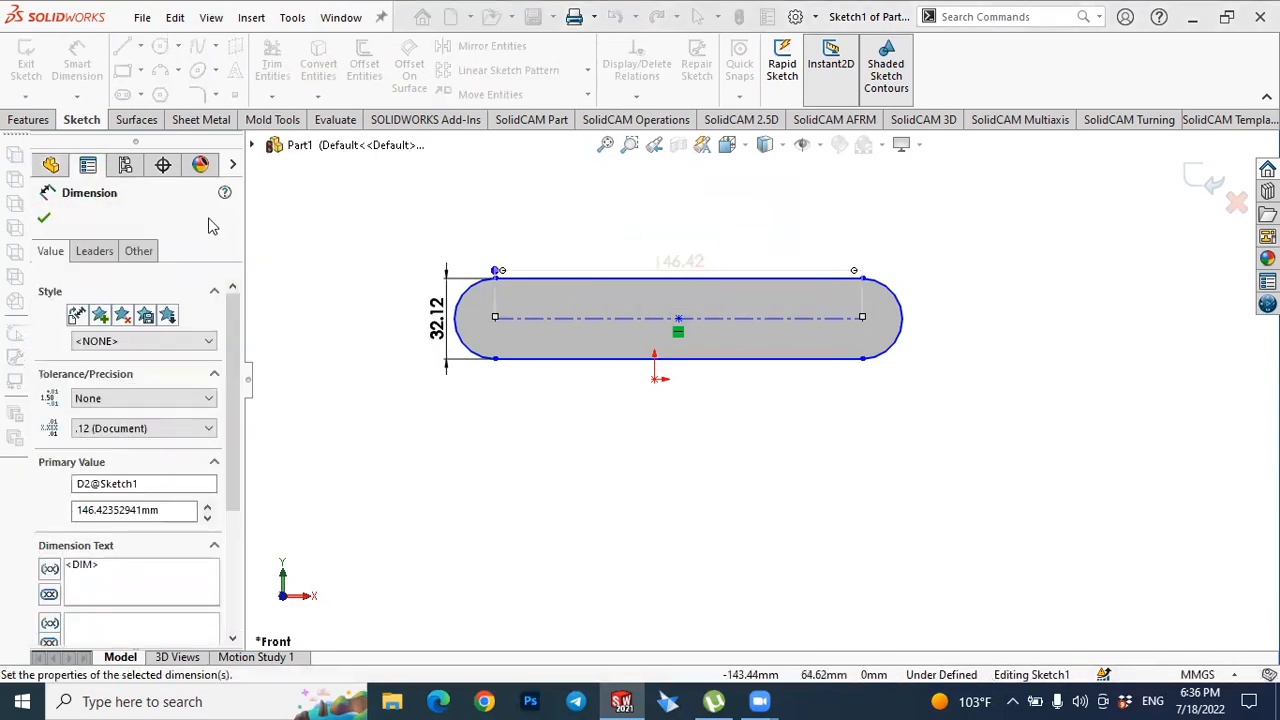
click(815, 235)
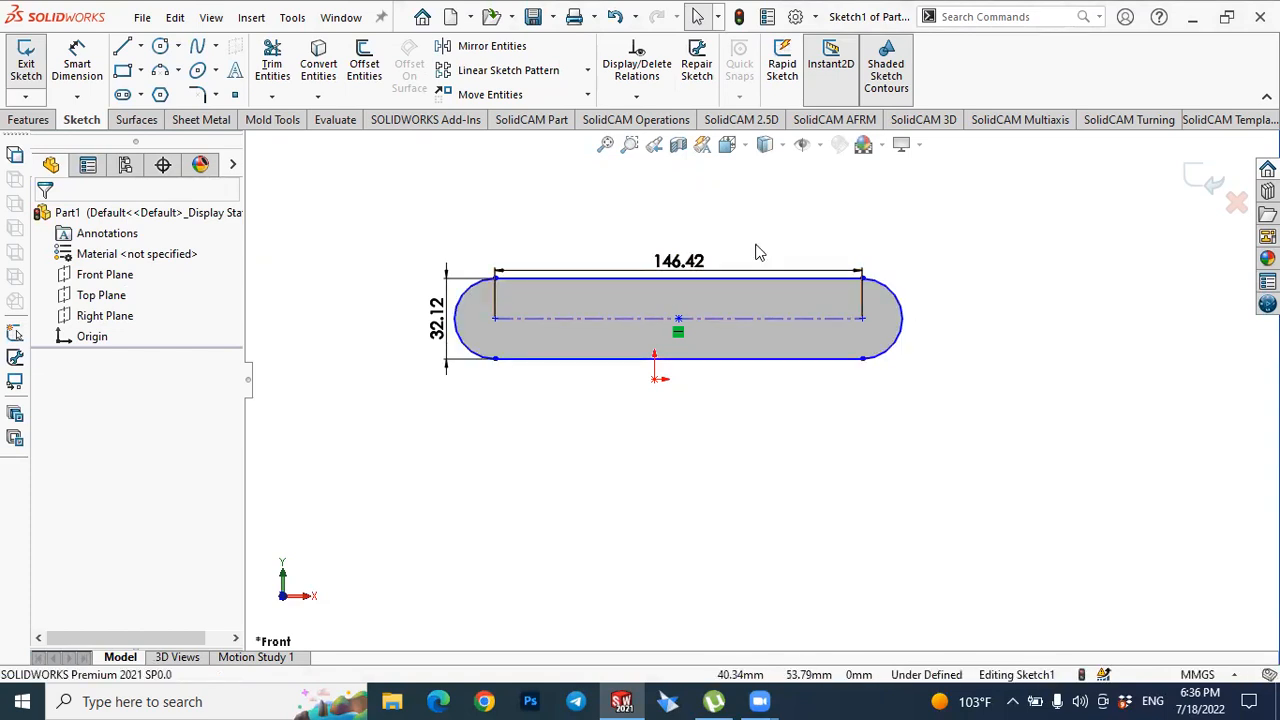
Sketch a second horizontal straight slot below the origin without added dimensions, about 134 mm between arc centers and 34 mm wide.
click(123, 95)
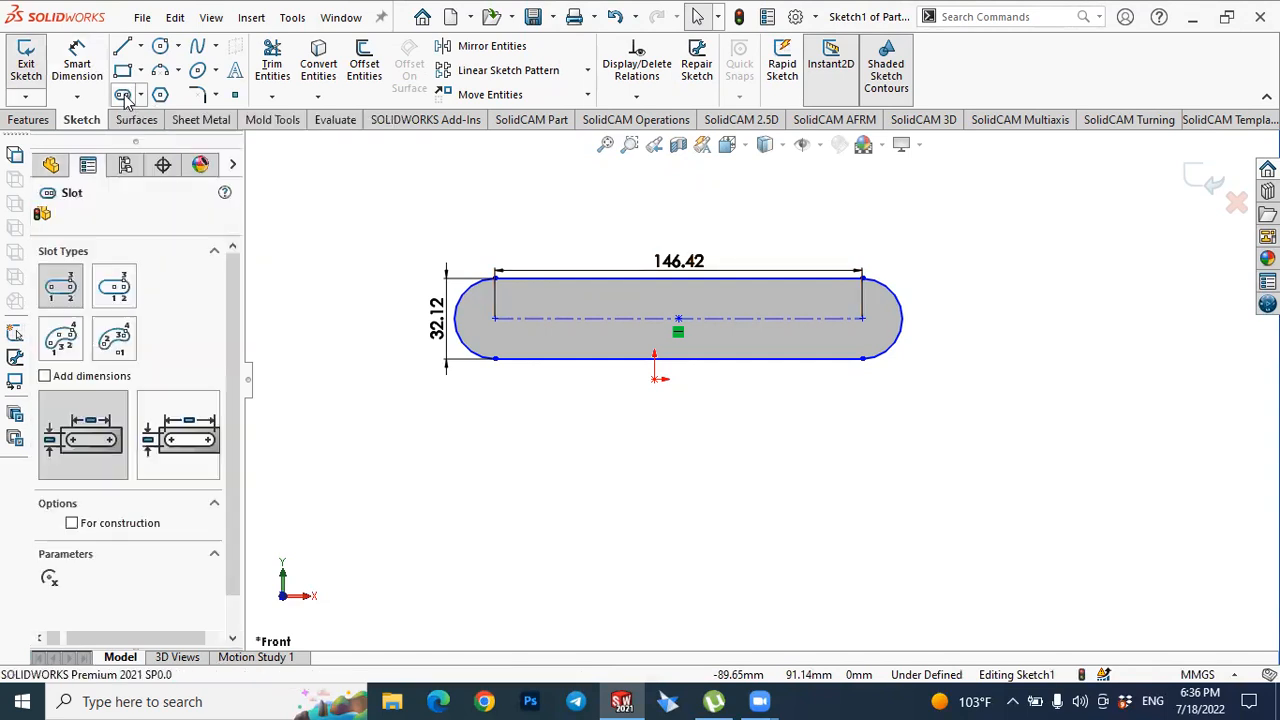
click(58, 287)
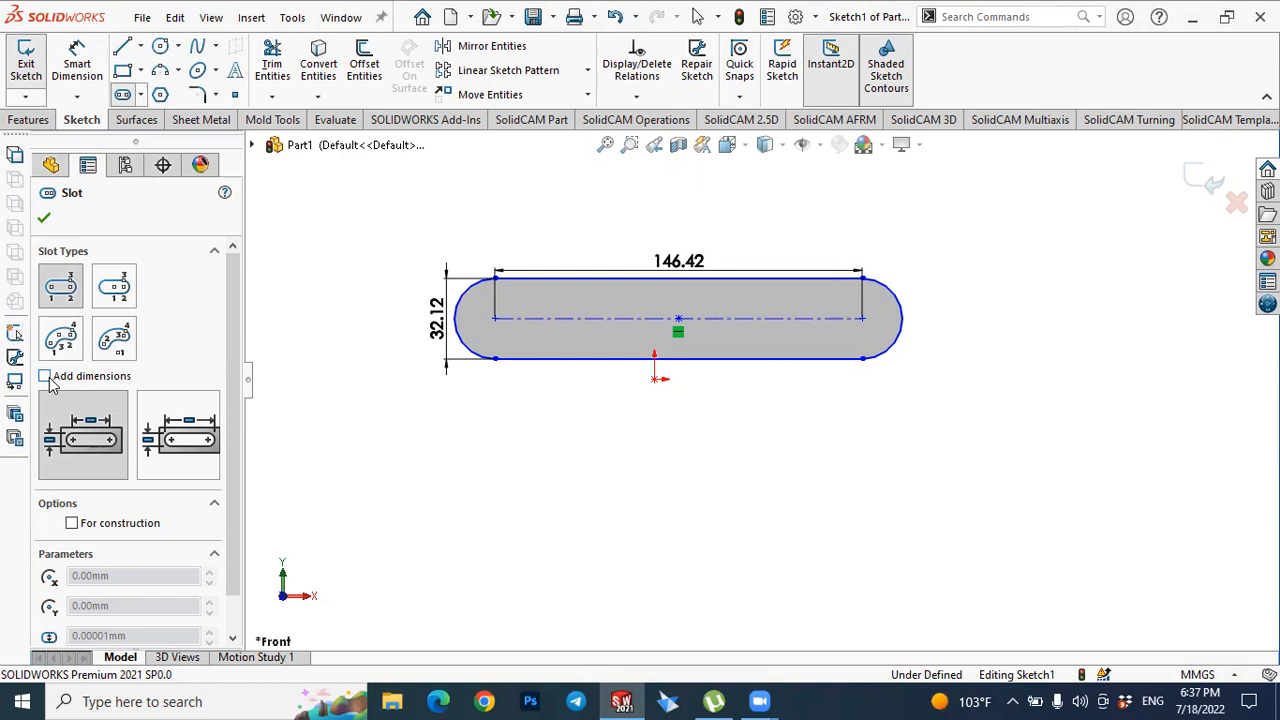
click(510, 502)
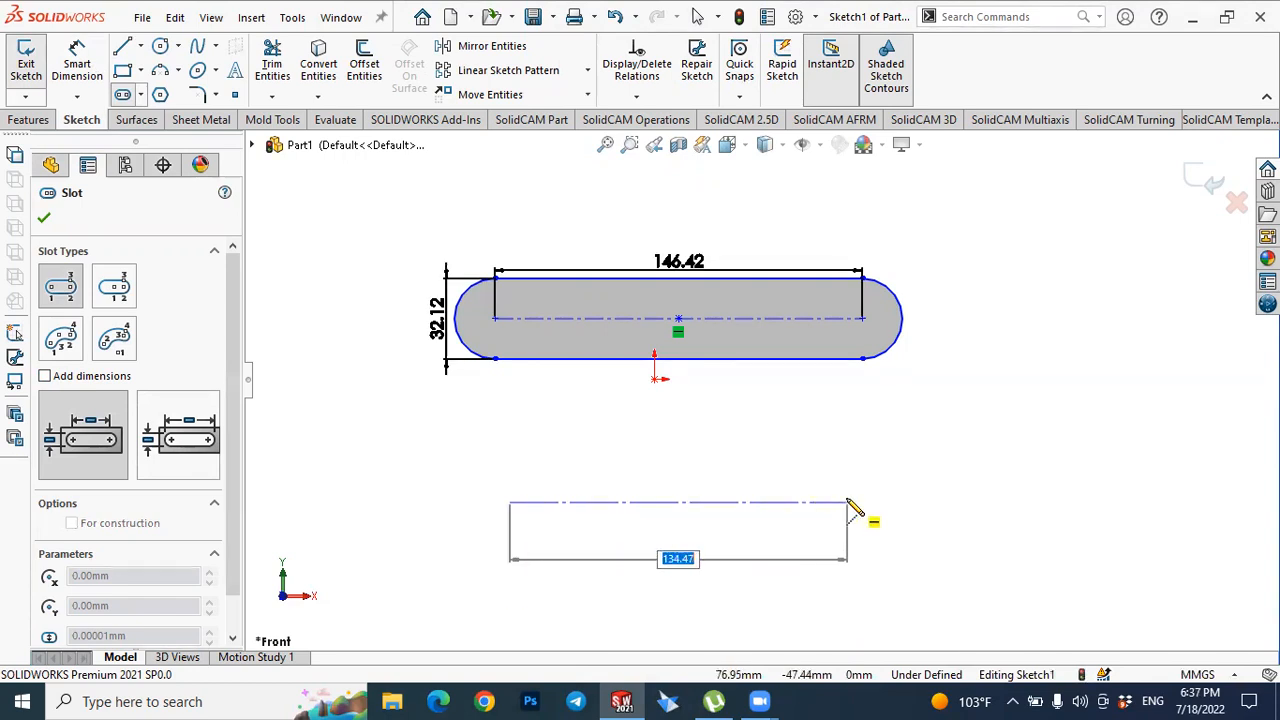
click(848, 502)
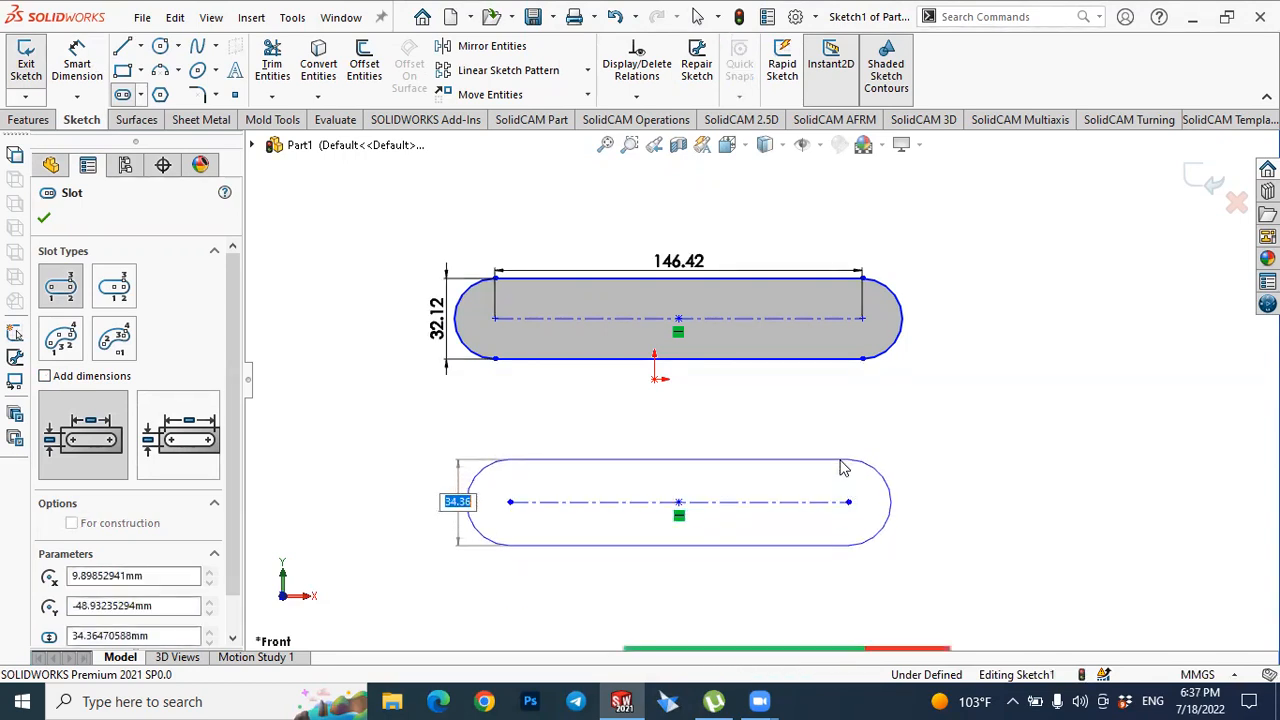
click(750, 458)
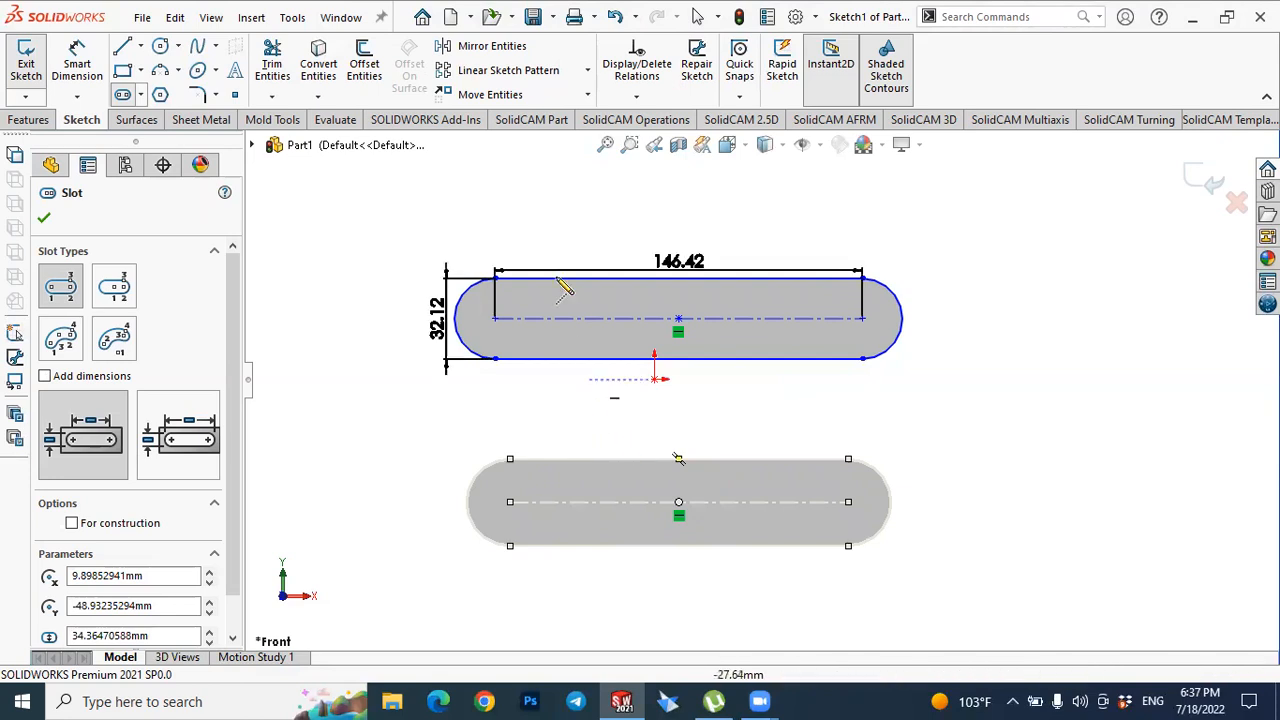
key(Escape)
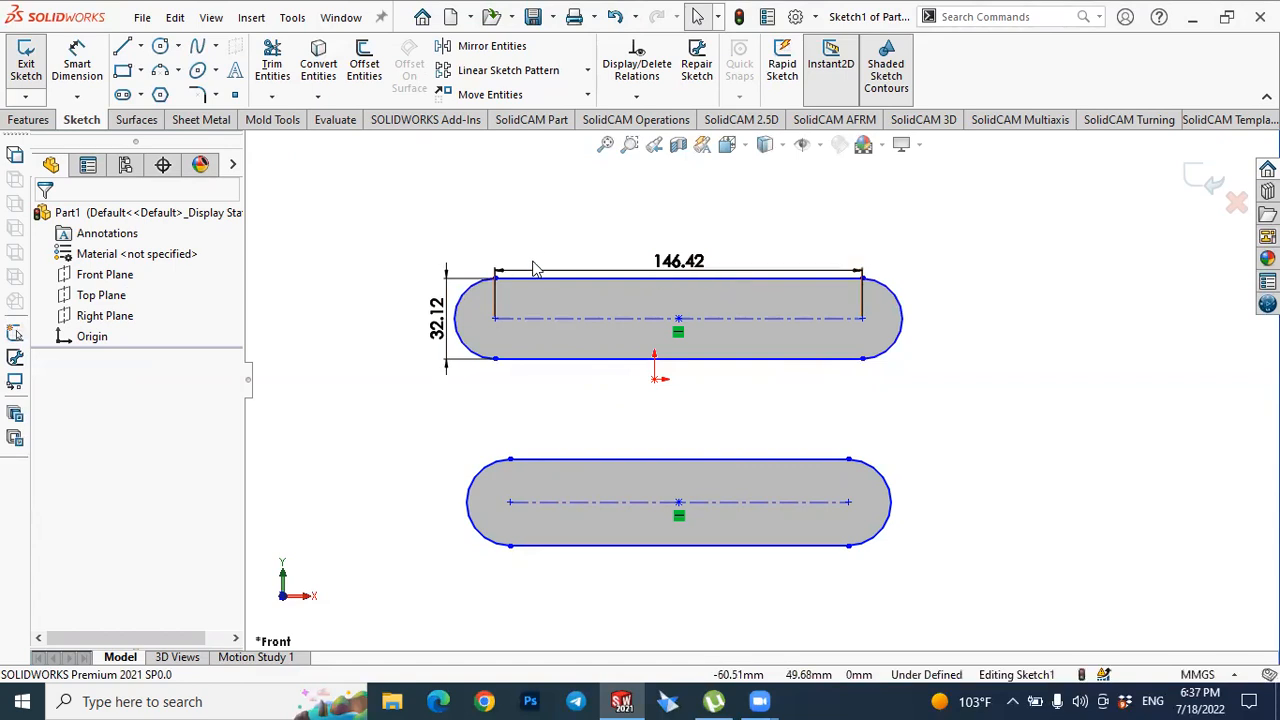
Set the upper slot's center-to-center length to 160 mm and its width to 30 mm.
double_click(676, 262)
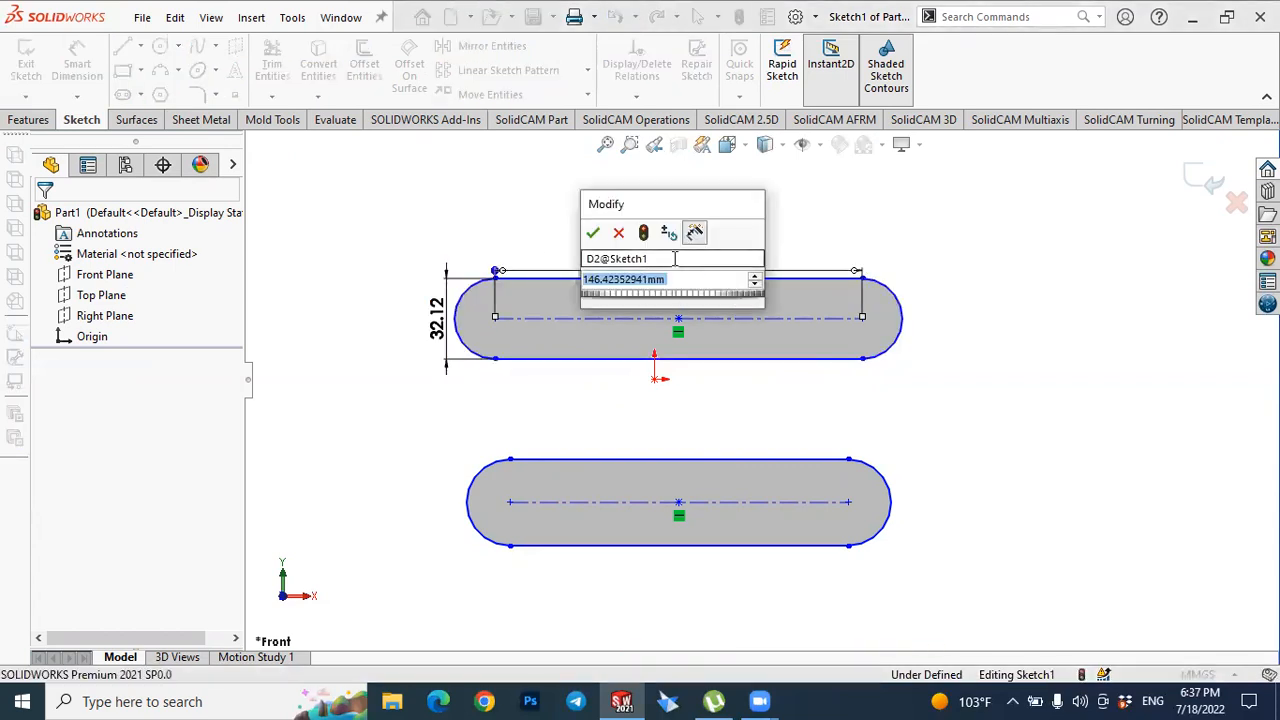
text(16)
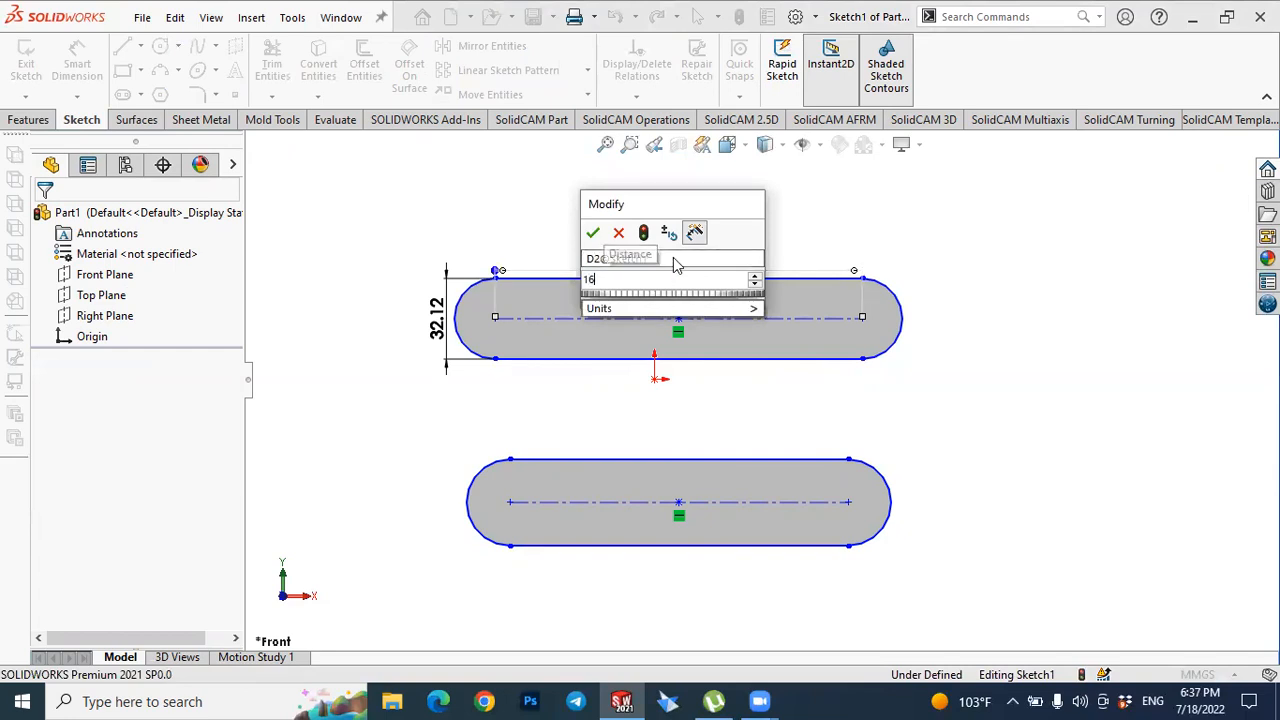
text(0)
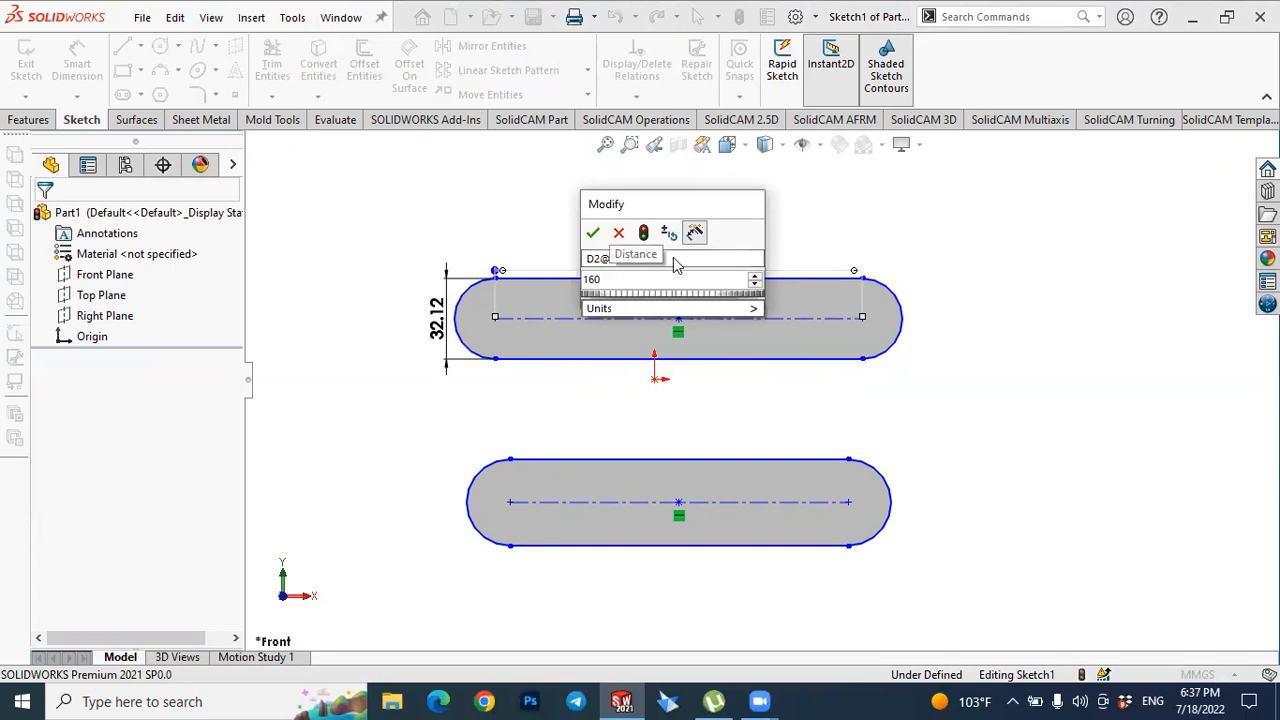
key(Return)
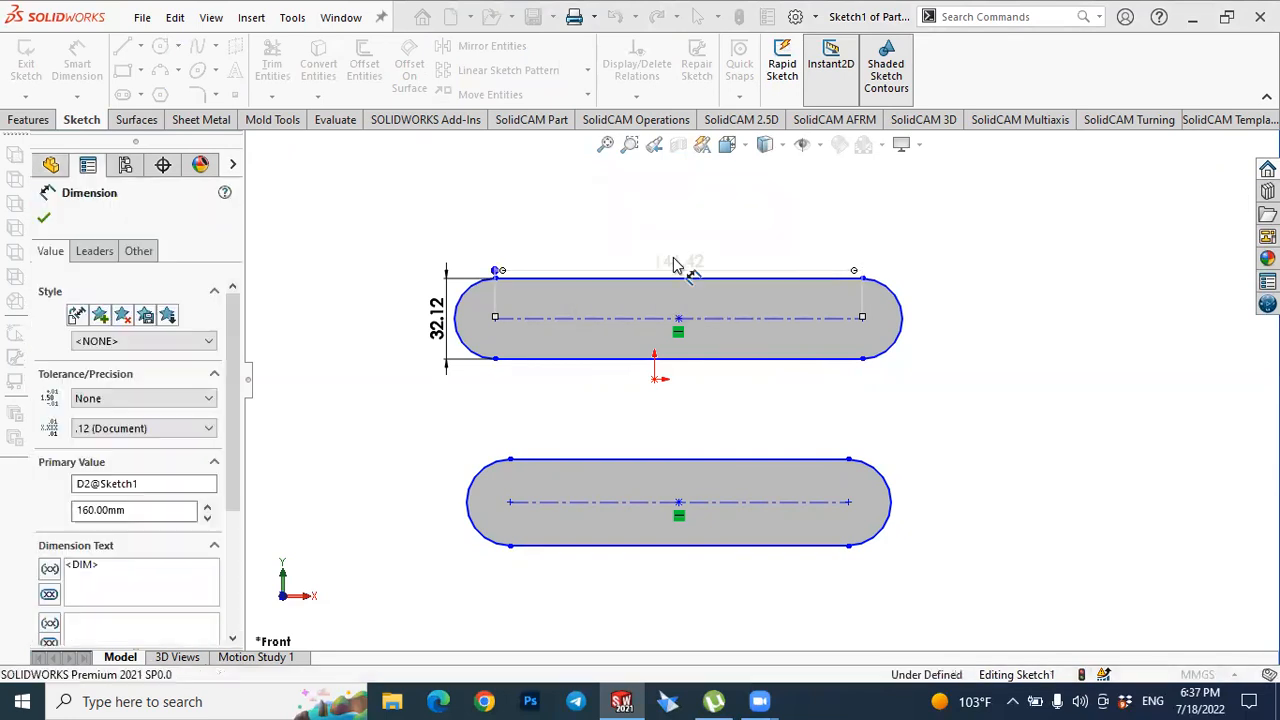
click(740, 220)
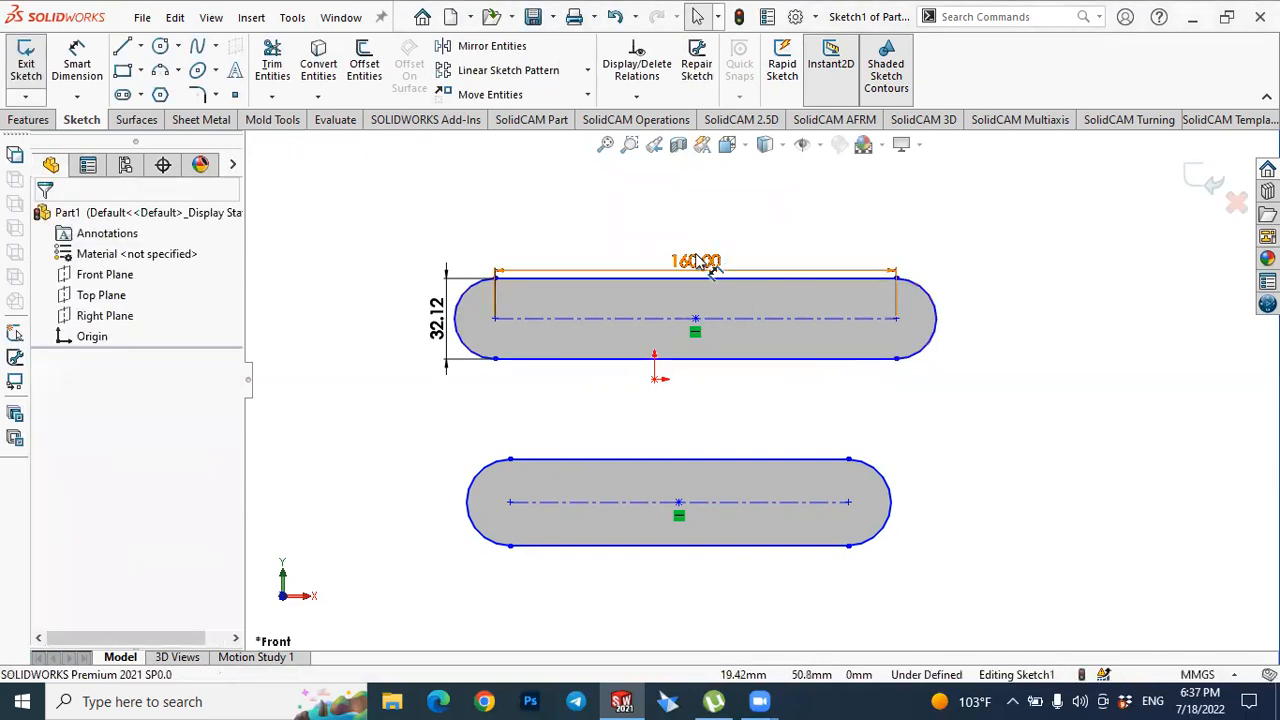
click(447, 336)
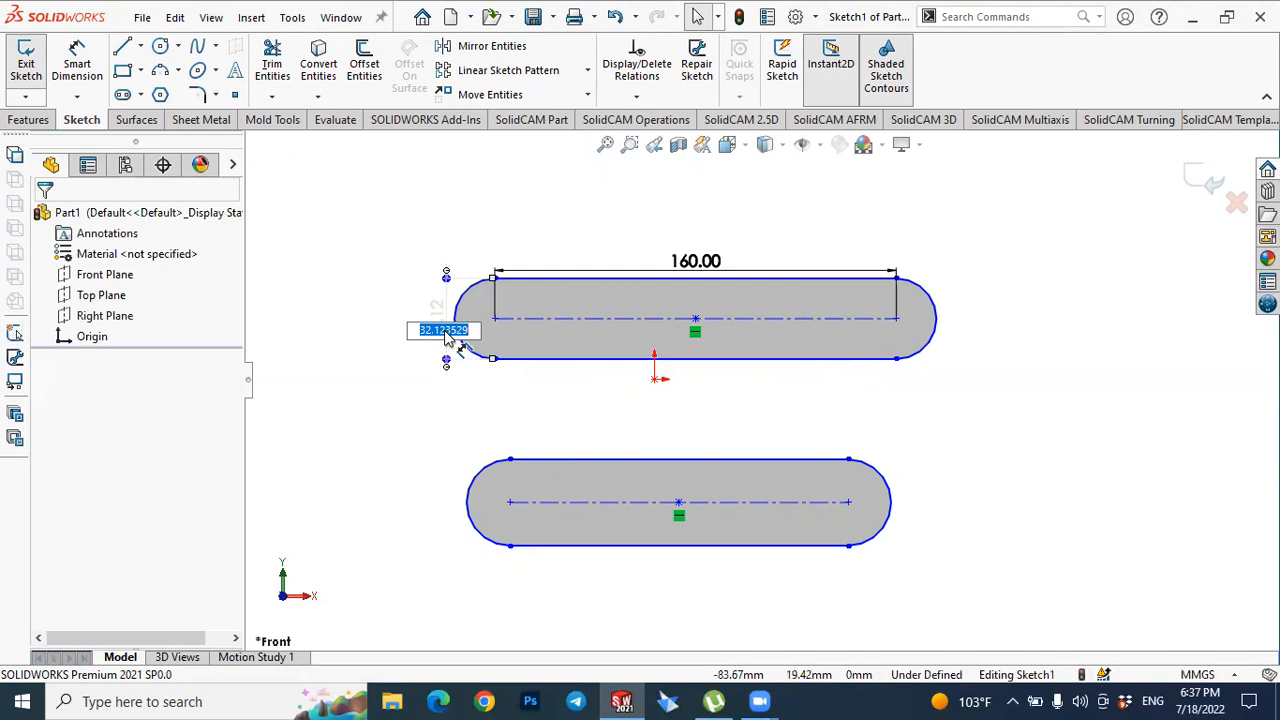
text(30)
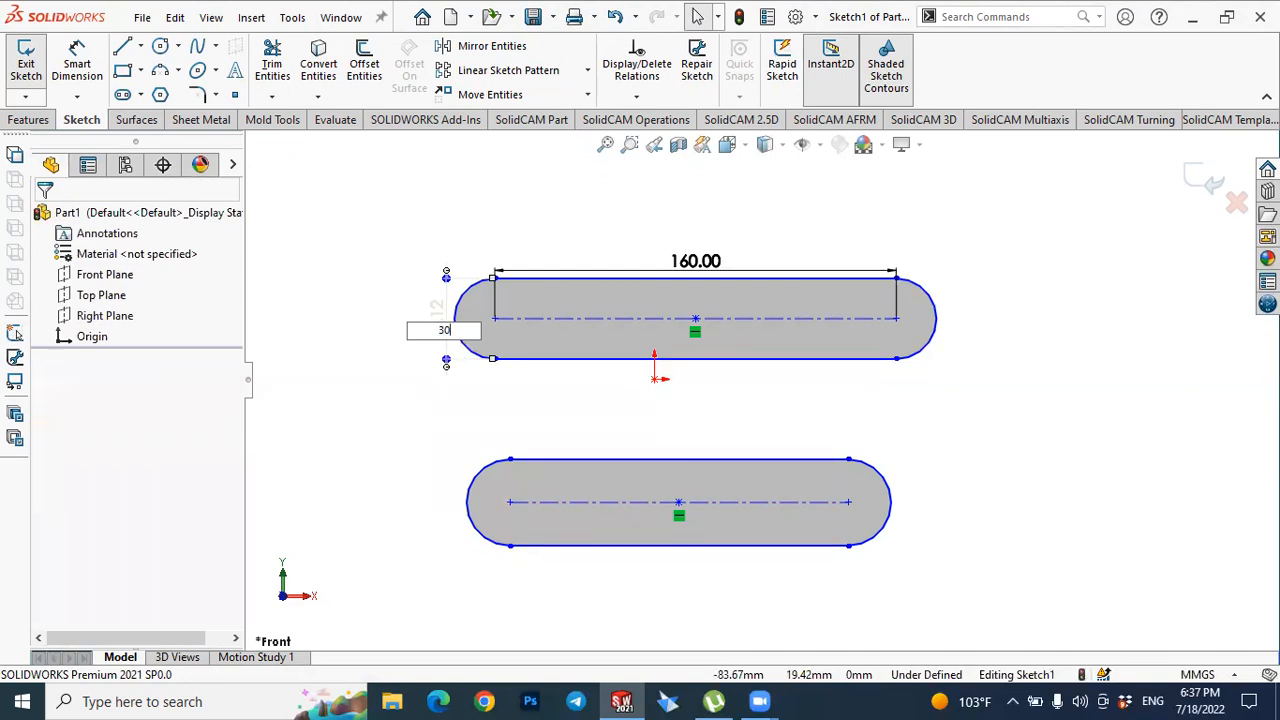
key(Return)
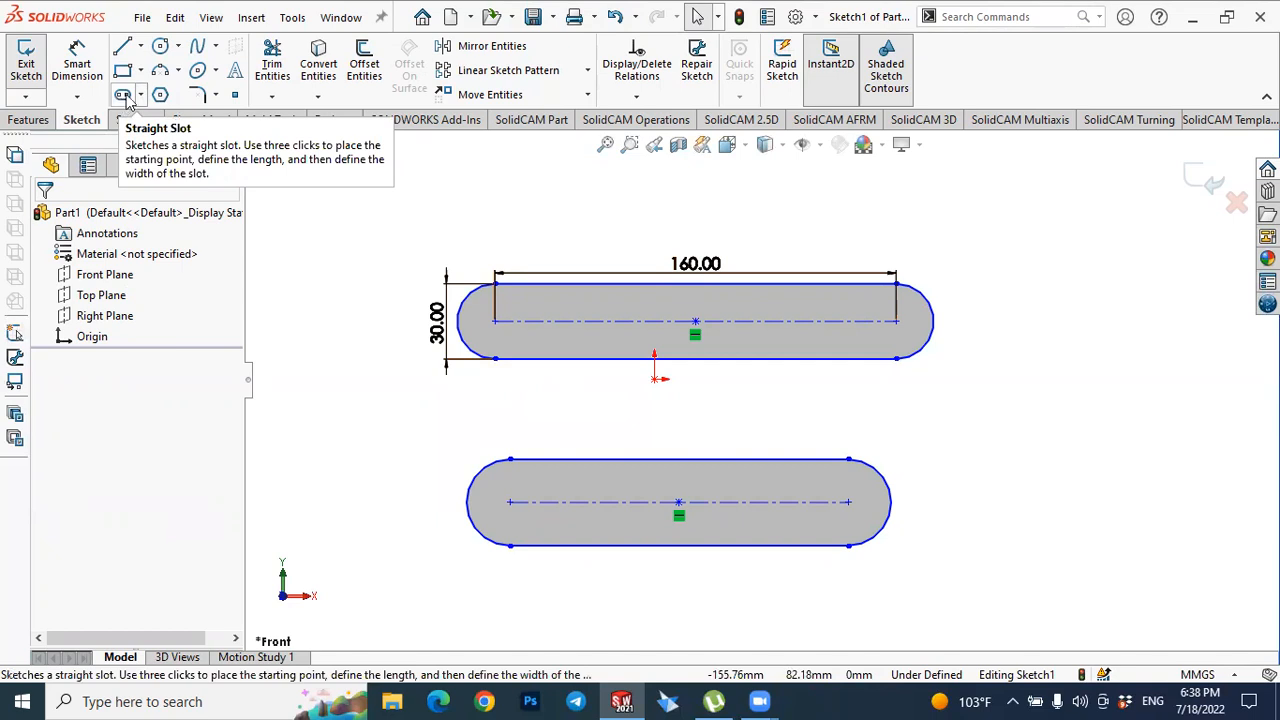
Sketch a horizontal straight slot right of the upper slot with overall-length dimensions added, about 187 mm long and 33 mm wide.
click(123, 95)
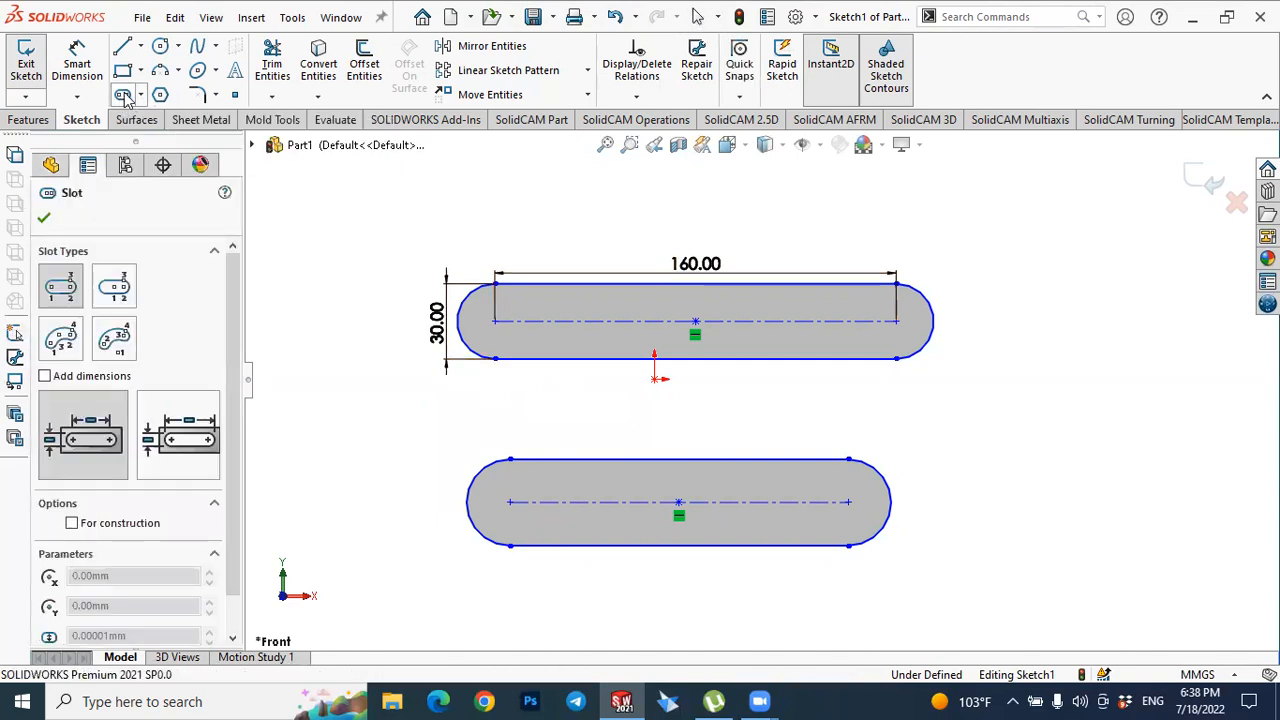
click(60, 289)
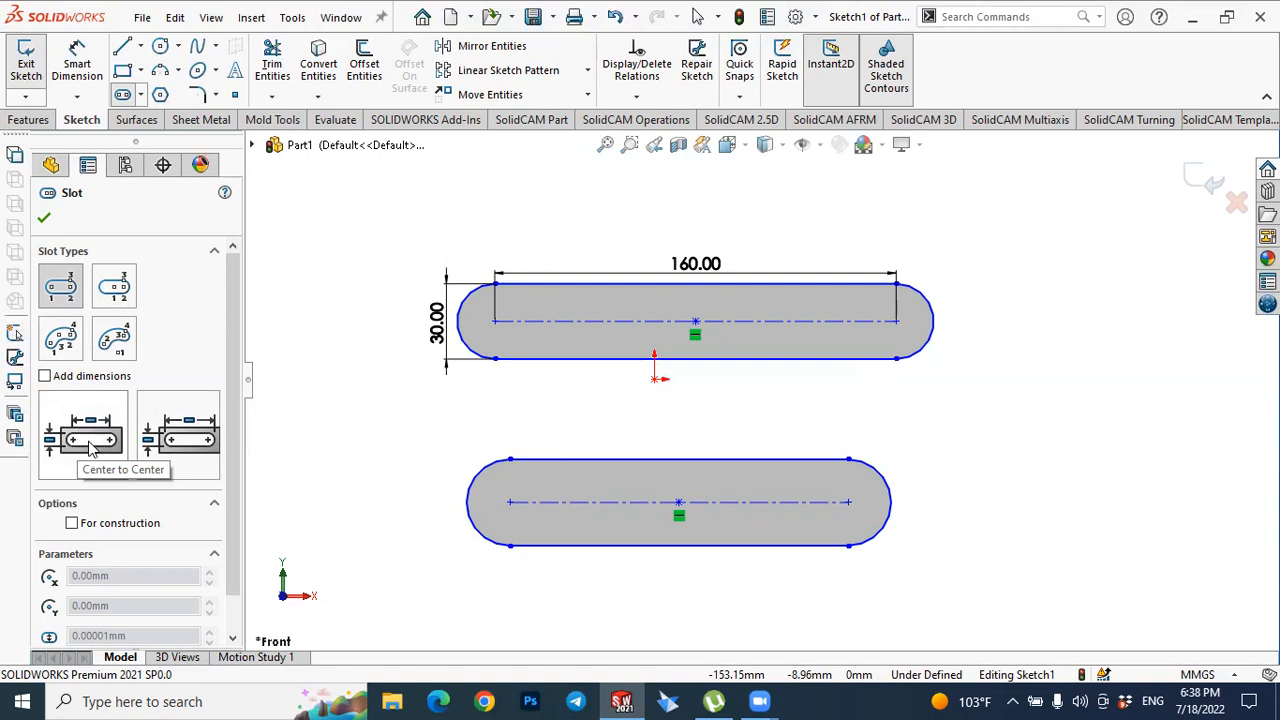
click(84, 449)
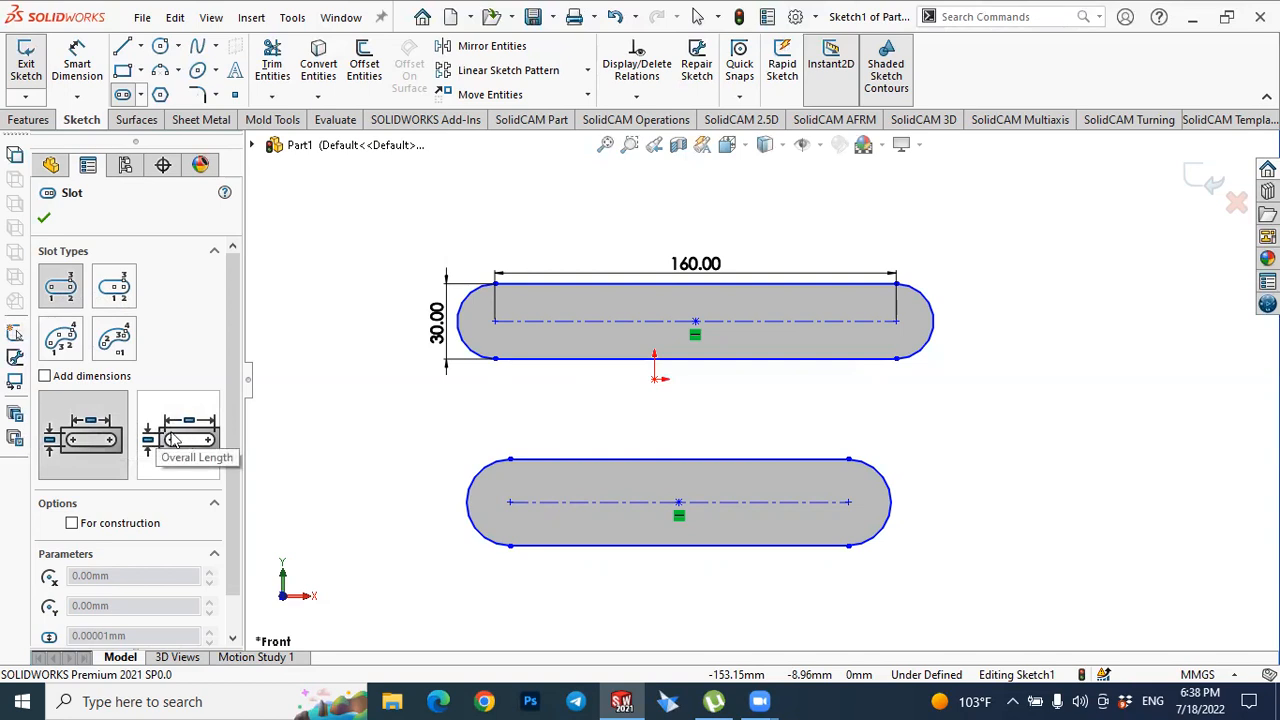
click(174, 440)
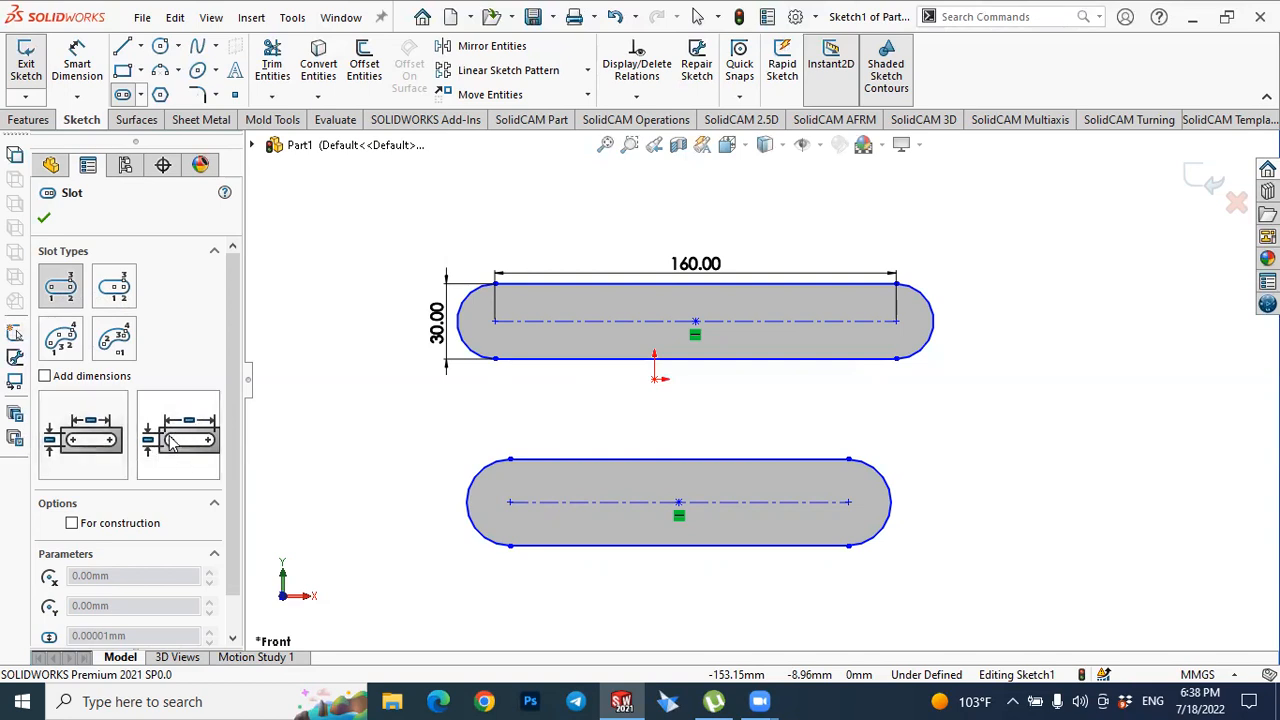
click(172, 442)
click(45, 377)
scroll(500, 405, up, 2)
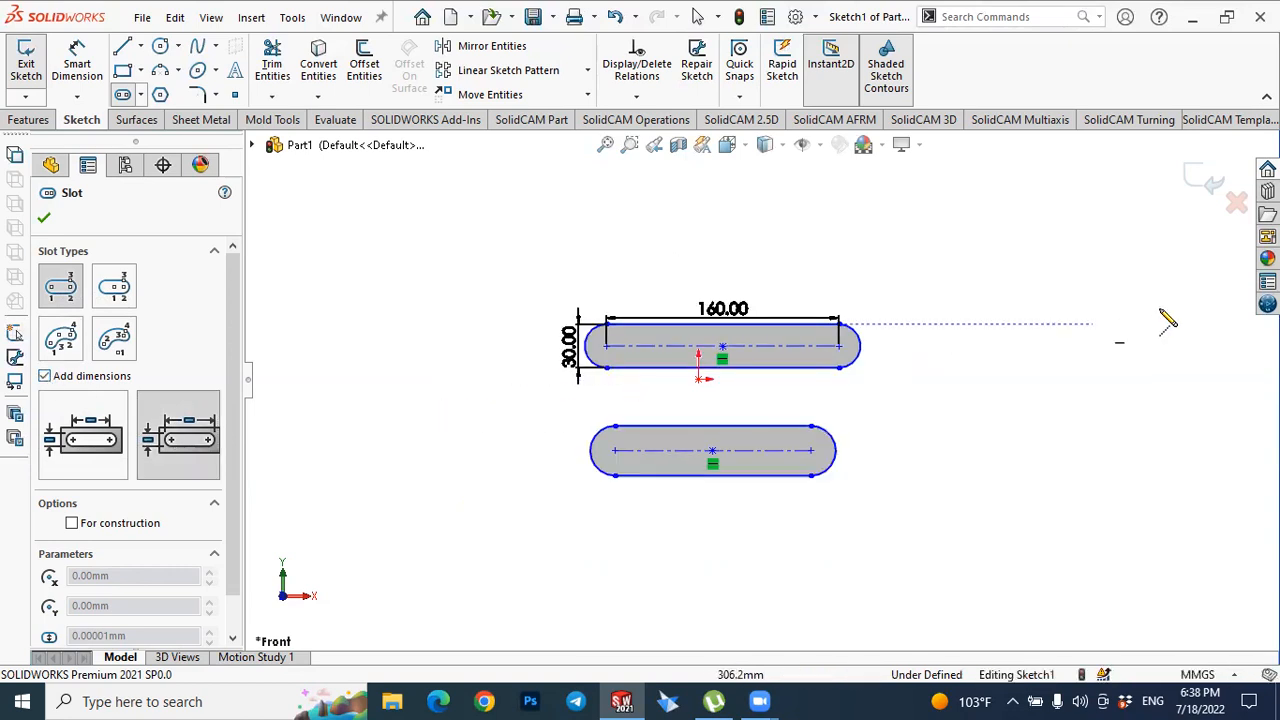
scroll(1165, 318, down, 2)
click(848, 369)
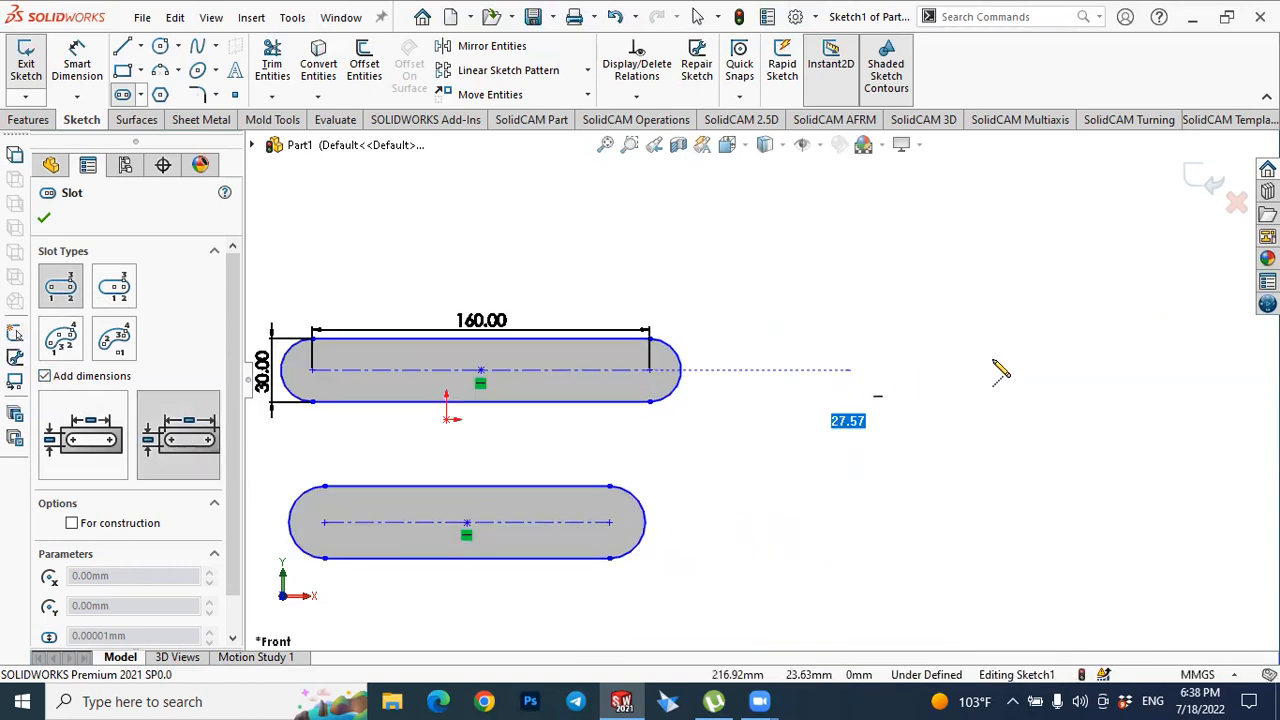
click(1172, 371)
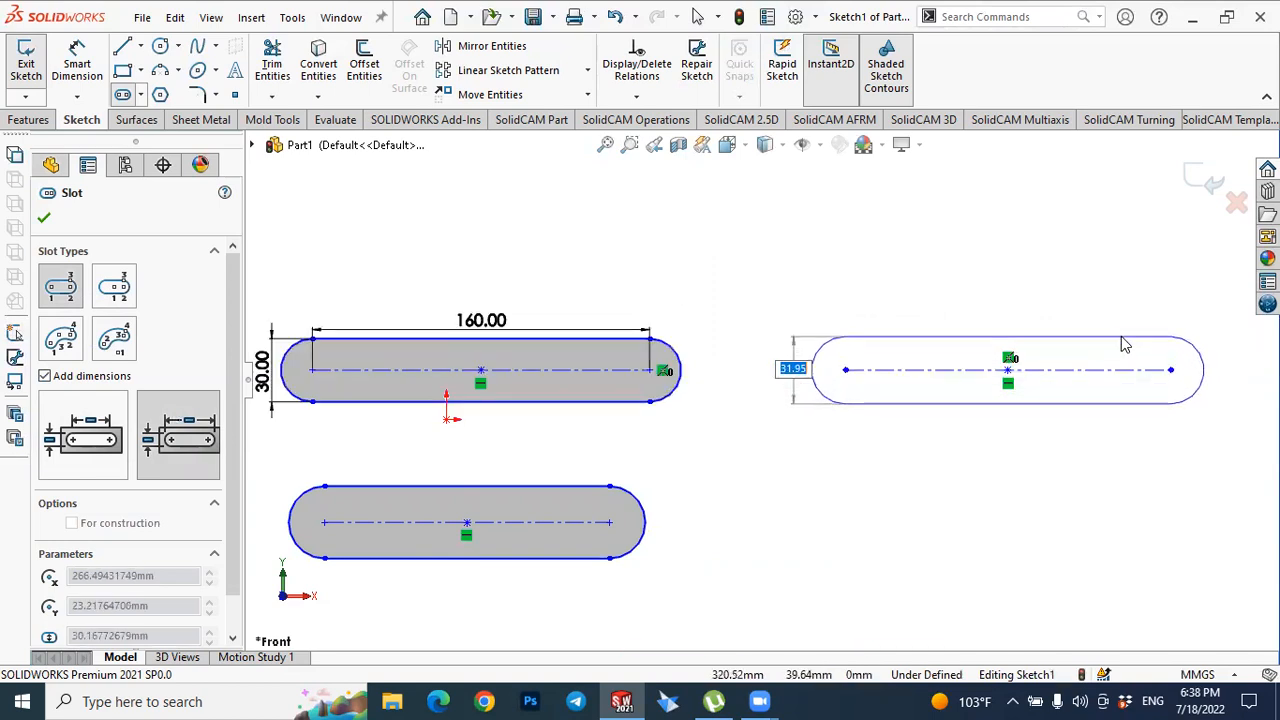
click(1126, 347)
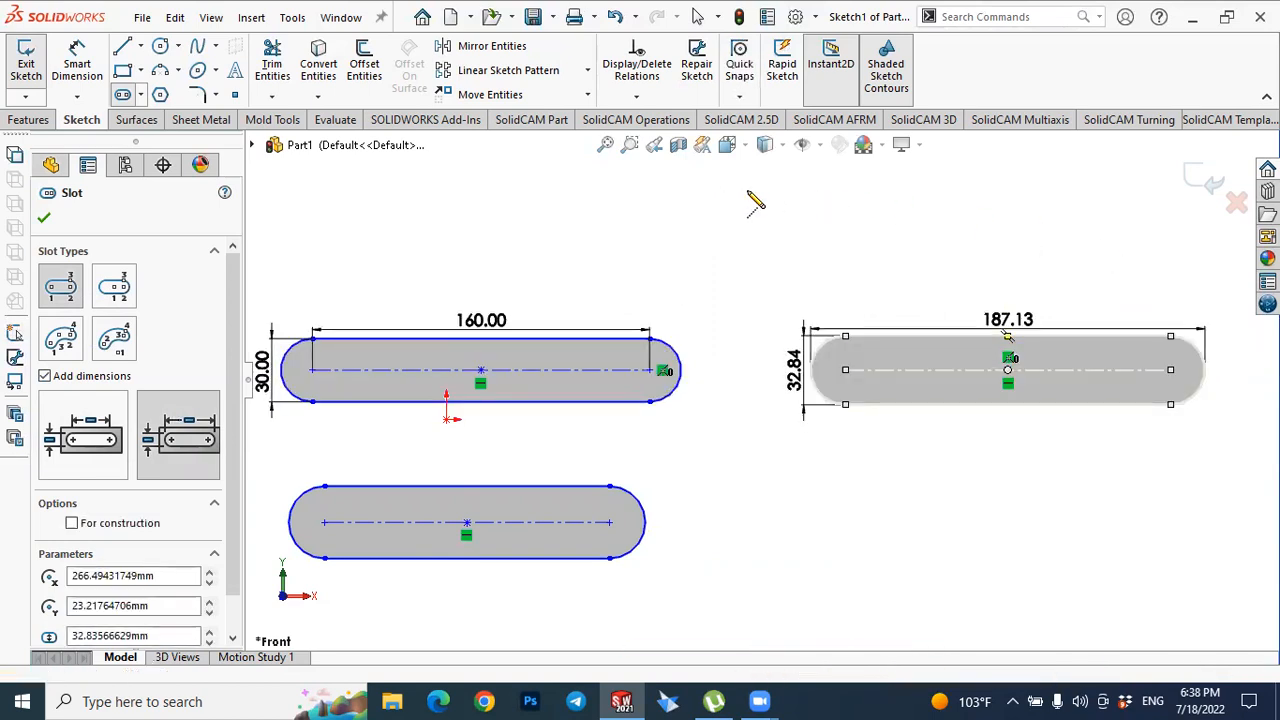
key(Escape)
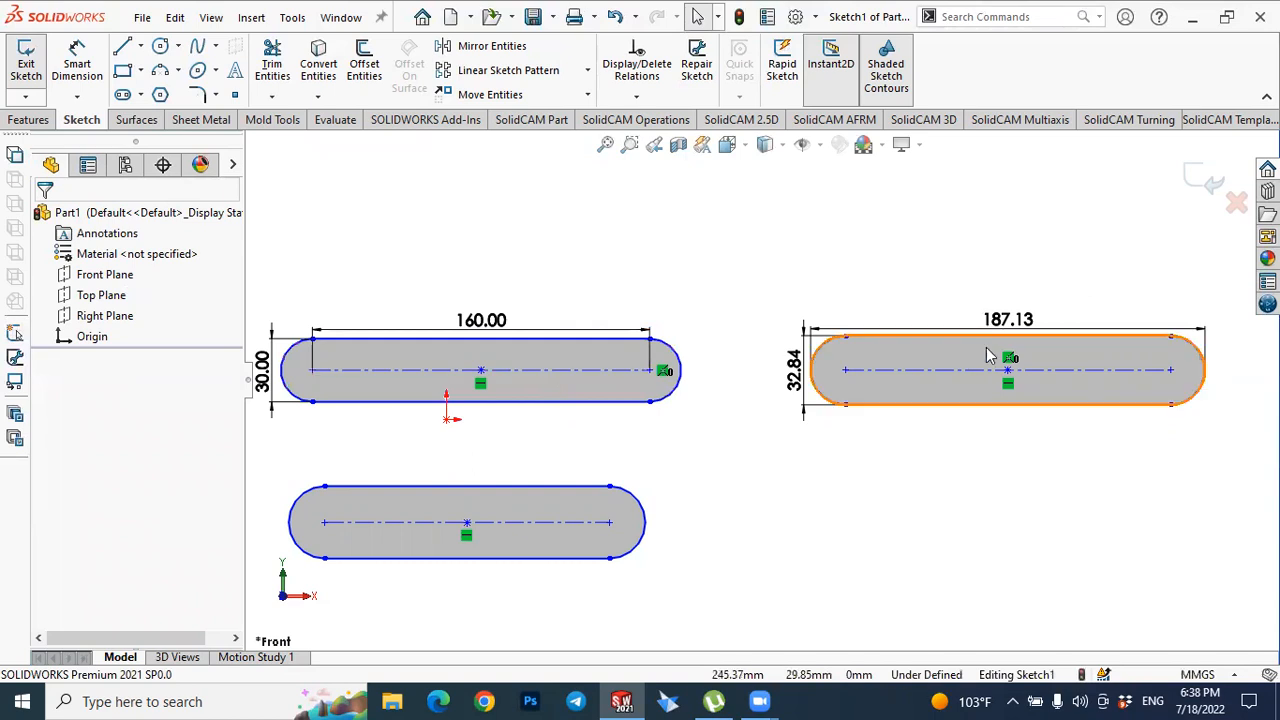
Move the length dimensions of the two dimensioned slots higher above them and the right slot's width dimension farther left.
drag(1001, 316, 1016, 272)
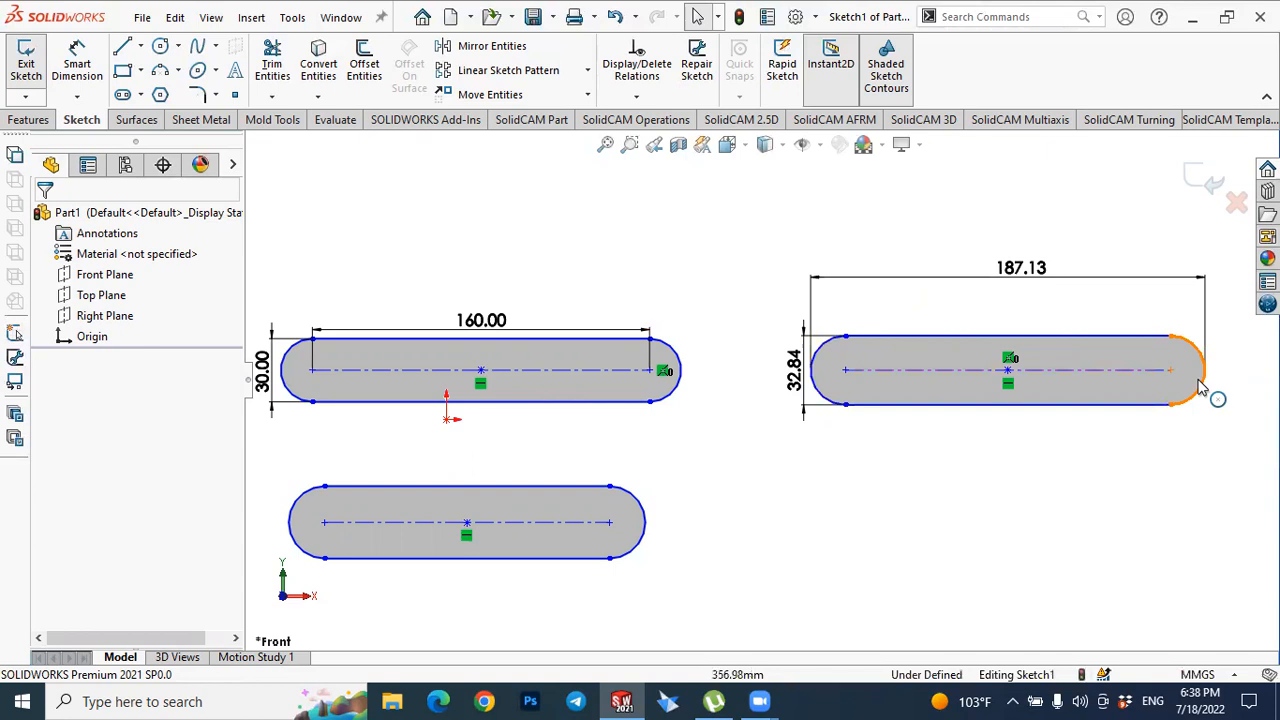
drag(481, 335, 505, 282)
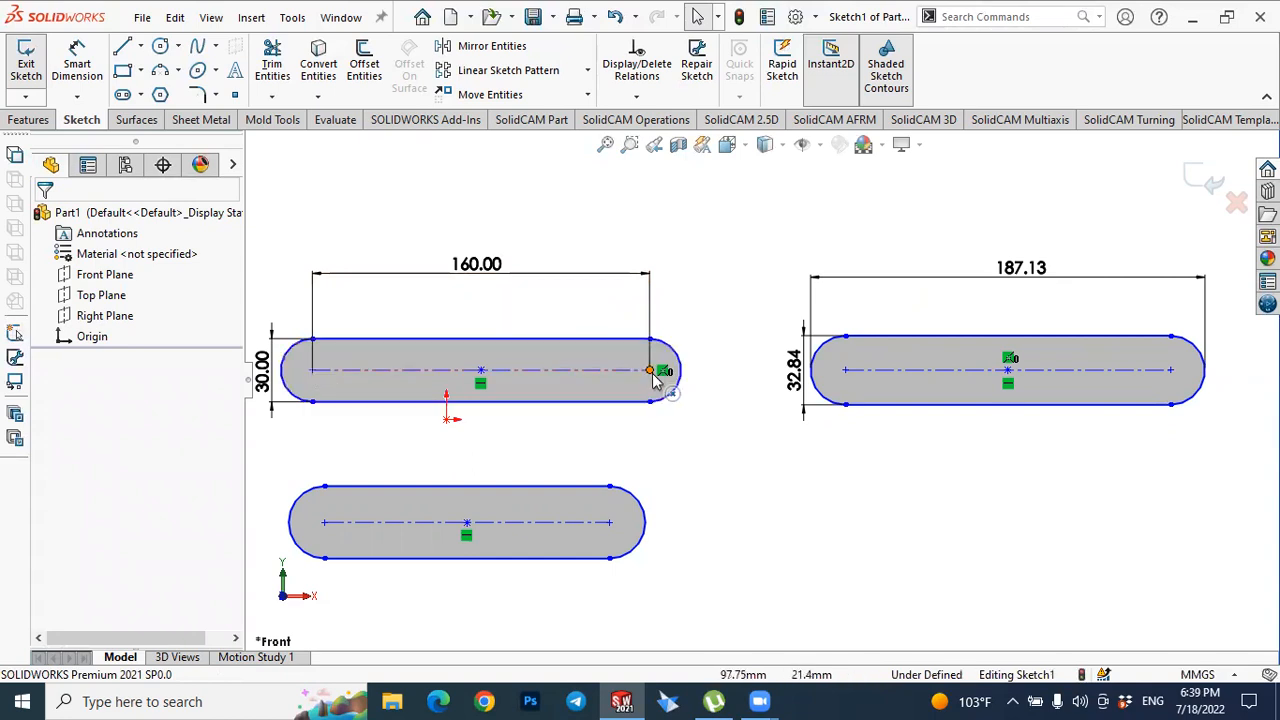
click(127, 95)
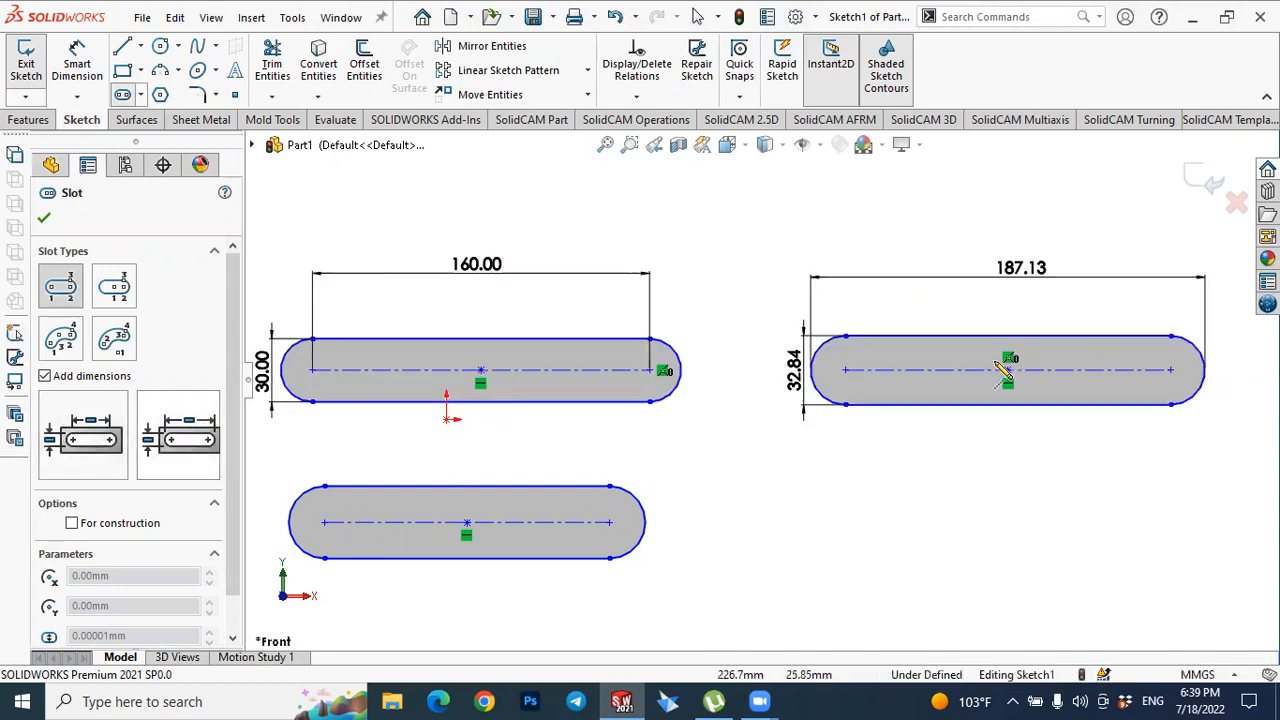
key(Escape)
drag(800, 398, 732, 402)
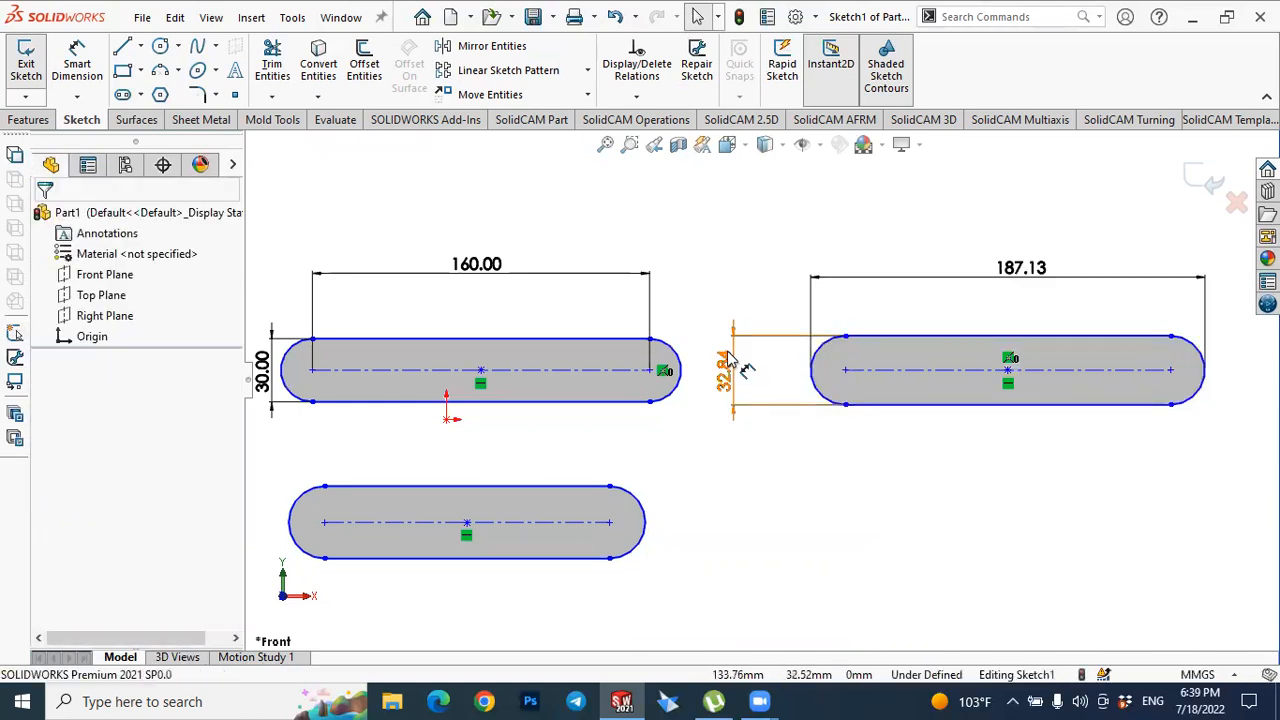
Set the right slot's overall length to 200 mm.
double_click(1014, 272)
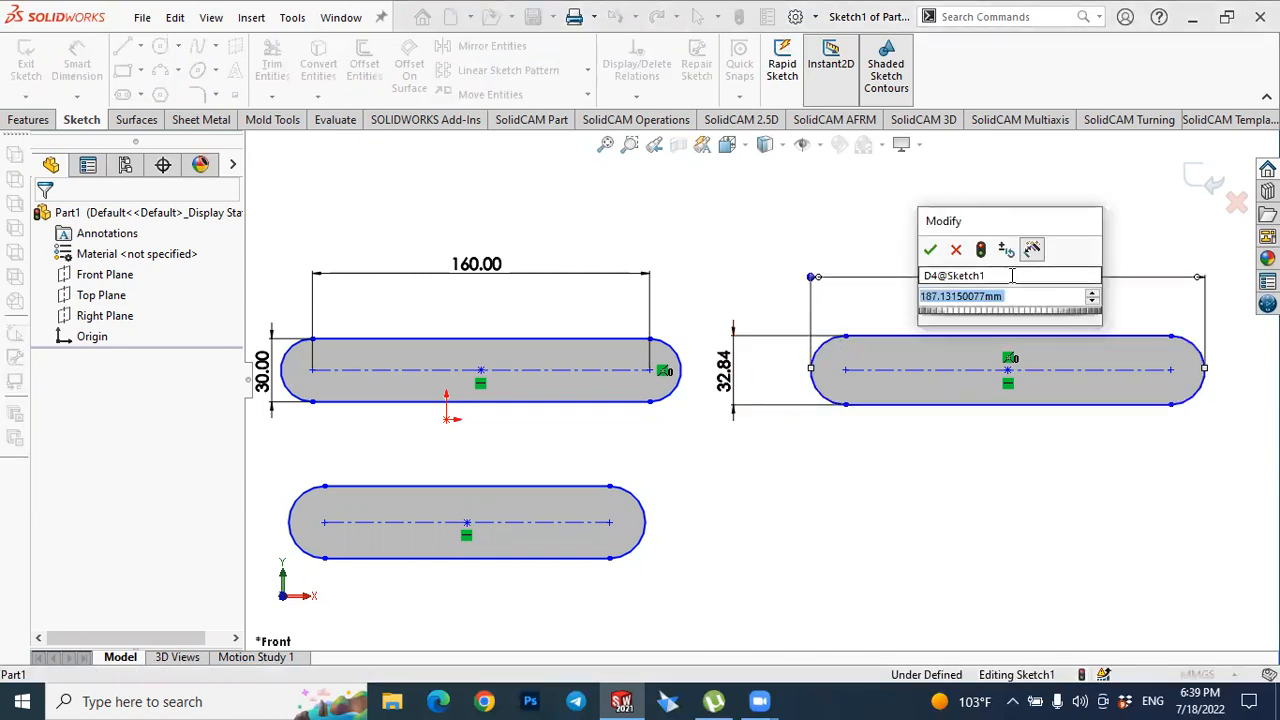
text(200)
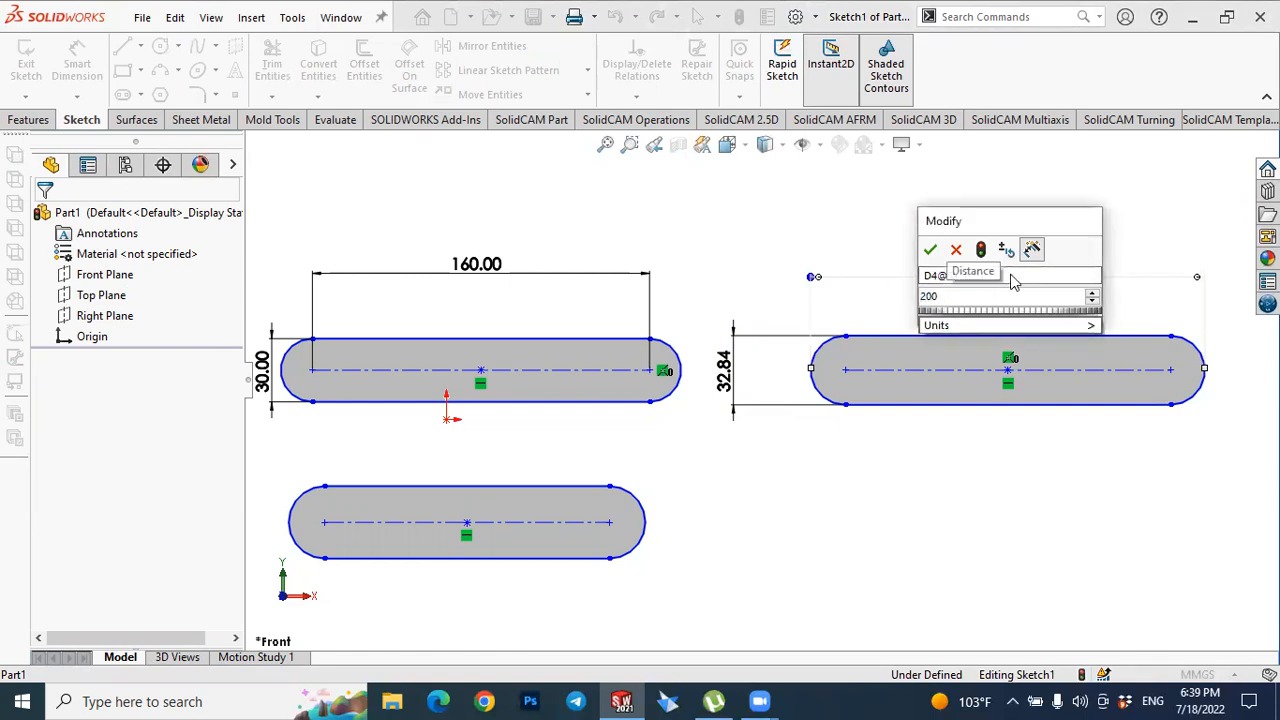
key(Return)
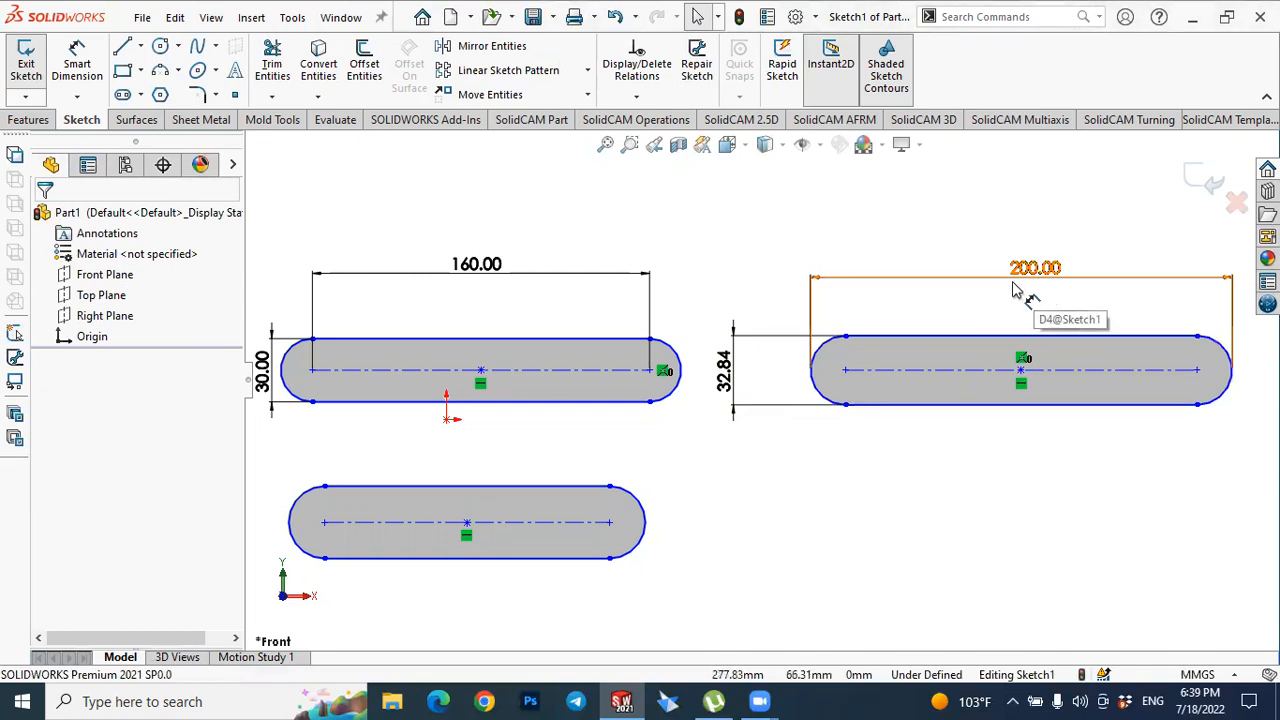
key(f)
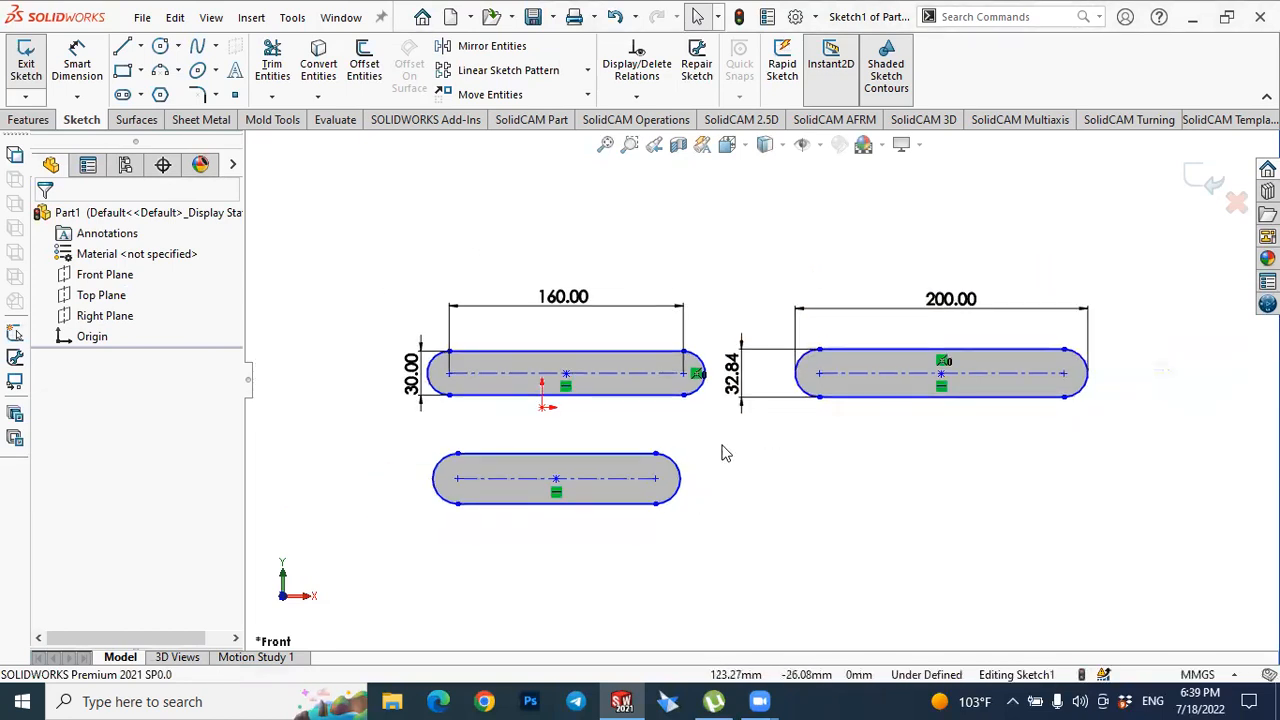
Sketch an inclined straight slot above and left of the upper slot with overall-length dimensions, about 153 mm long and 32 mm wide.
click(122, 96)
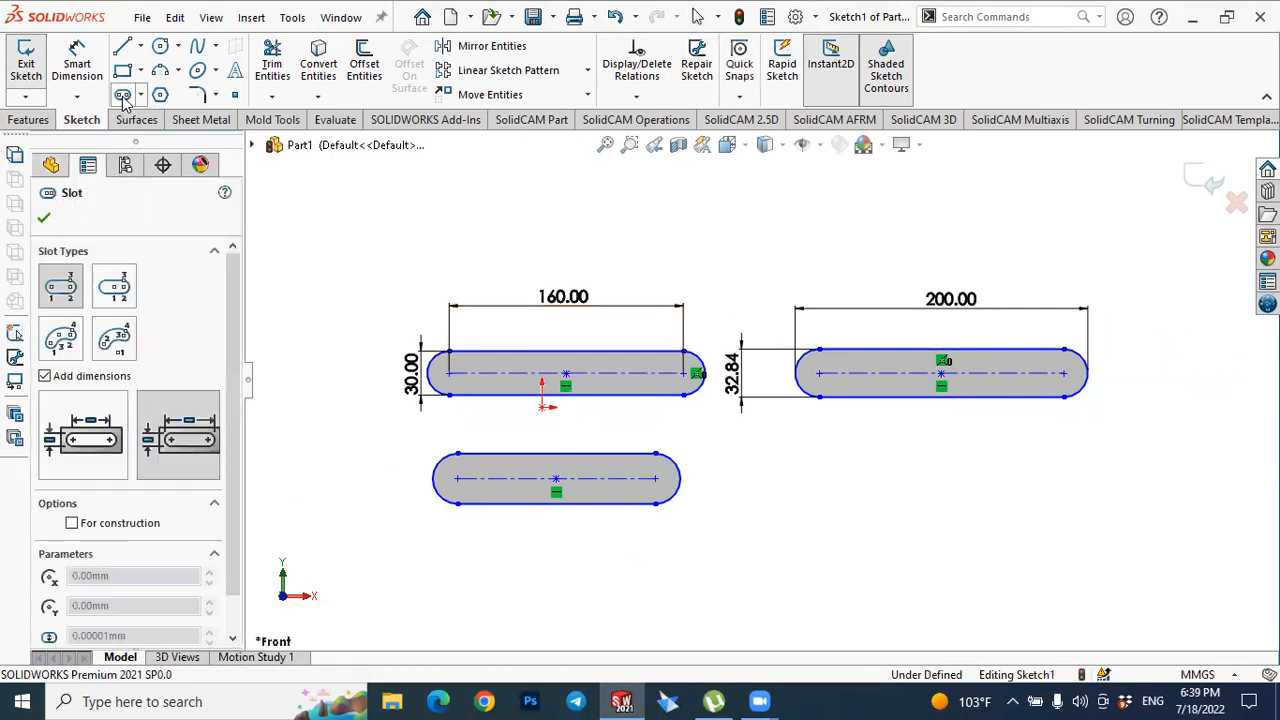
click(60, 290)
click(368, 290)
click(506, 186)
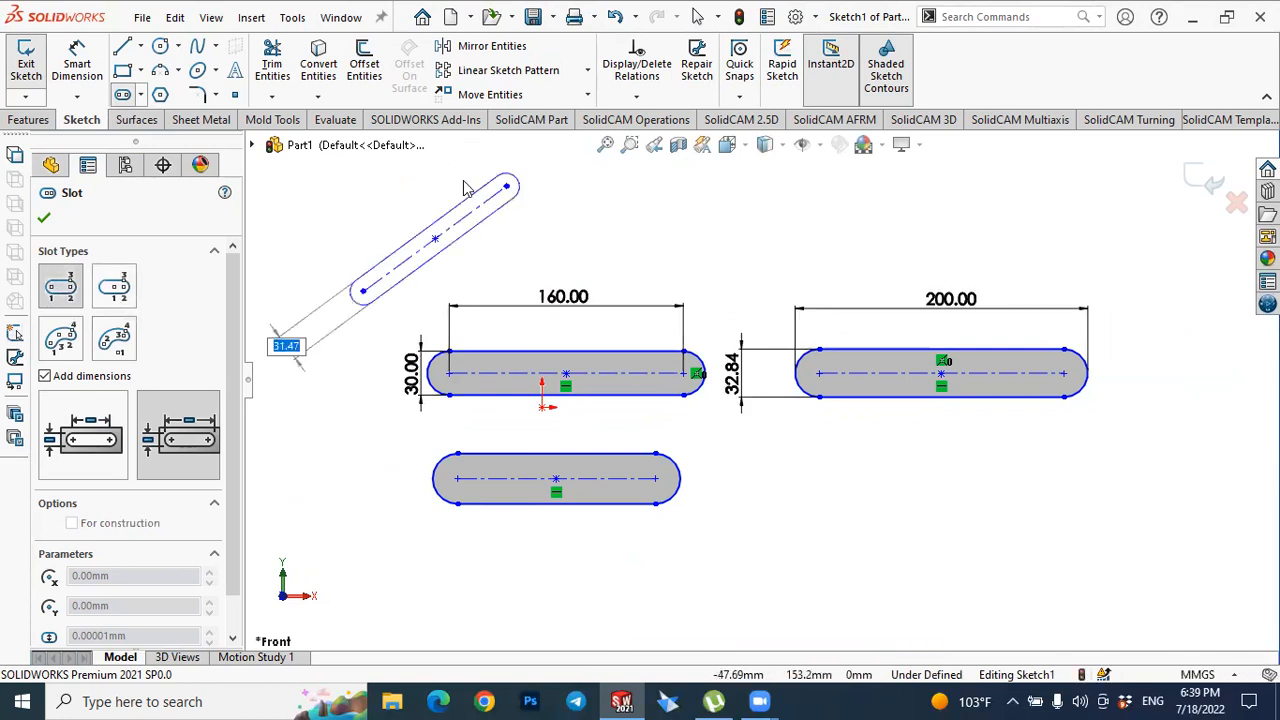
click(468, 196)
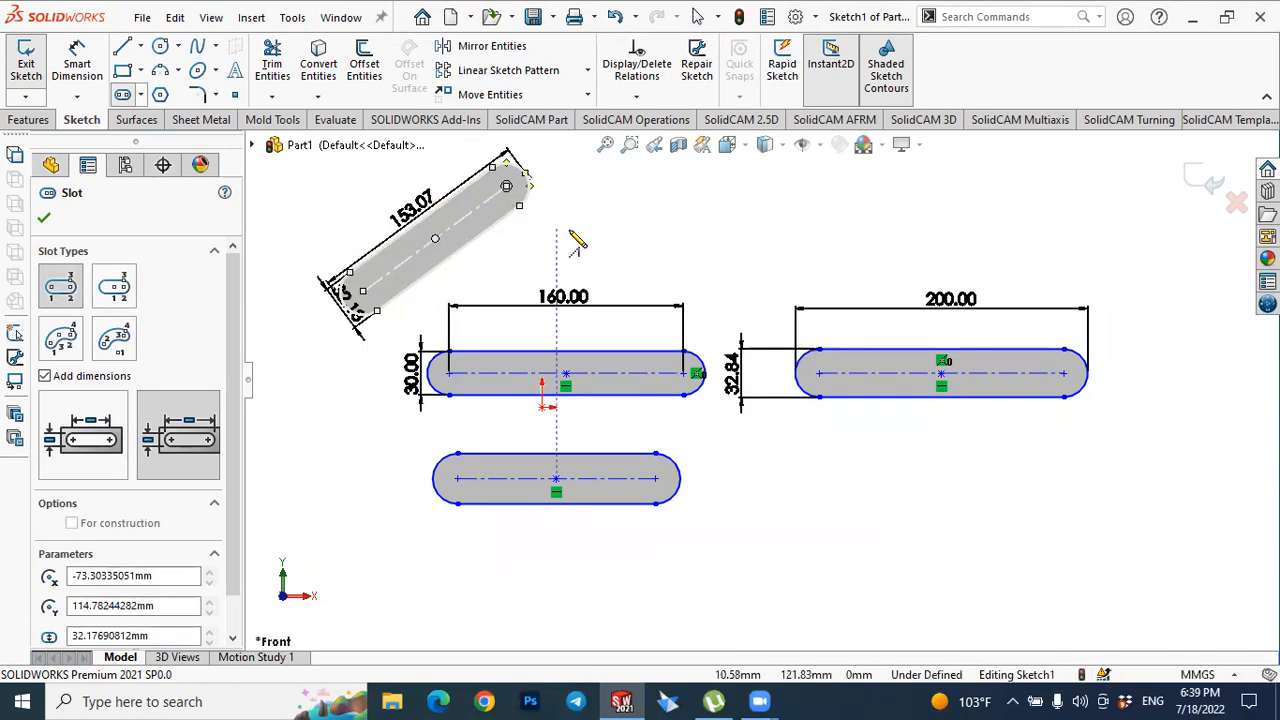
key(Escape)
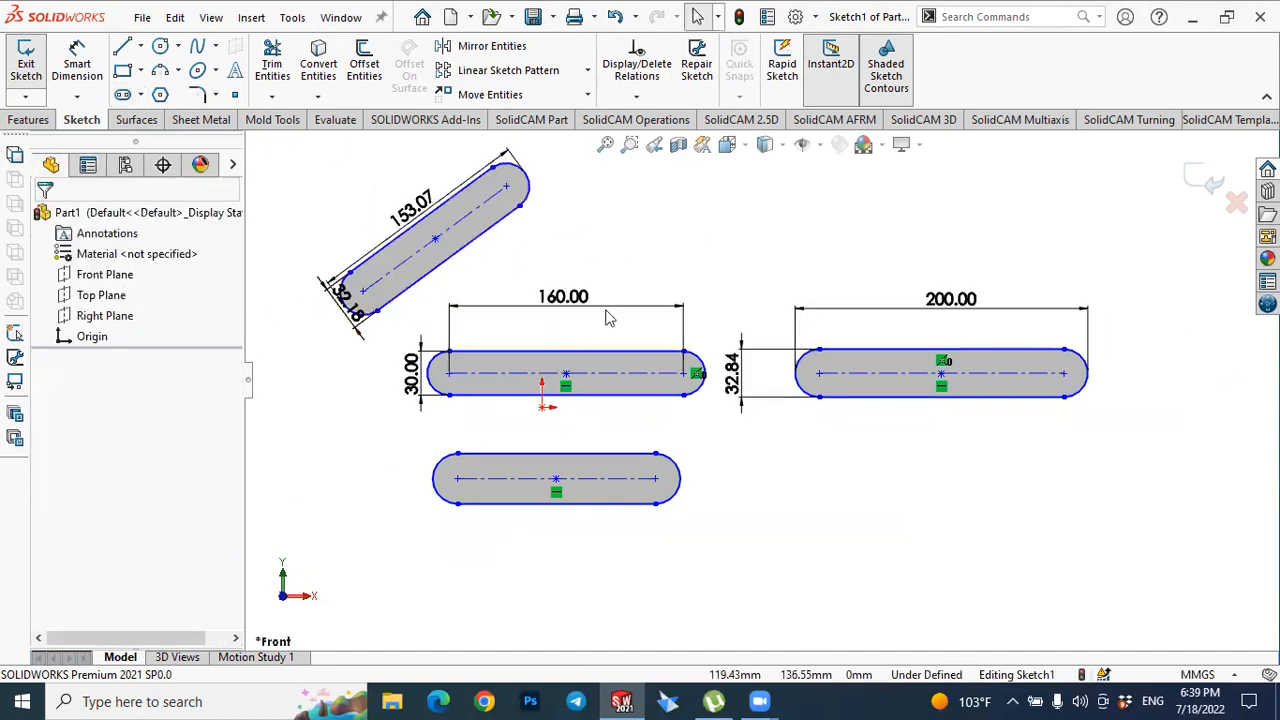
scroll(780, 410, up, 3)
scroll(923, 403, down, 1)
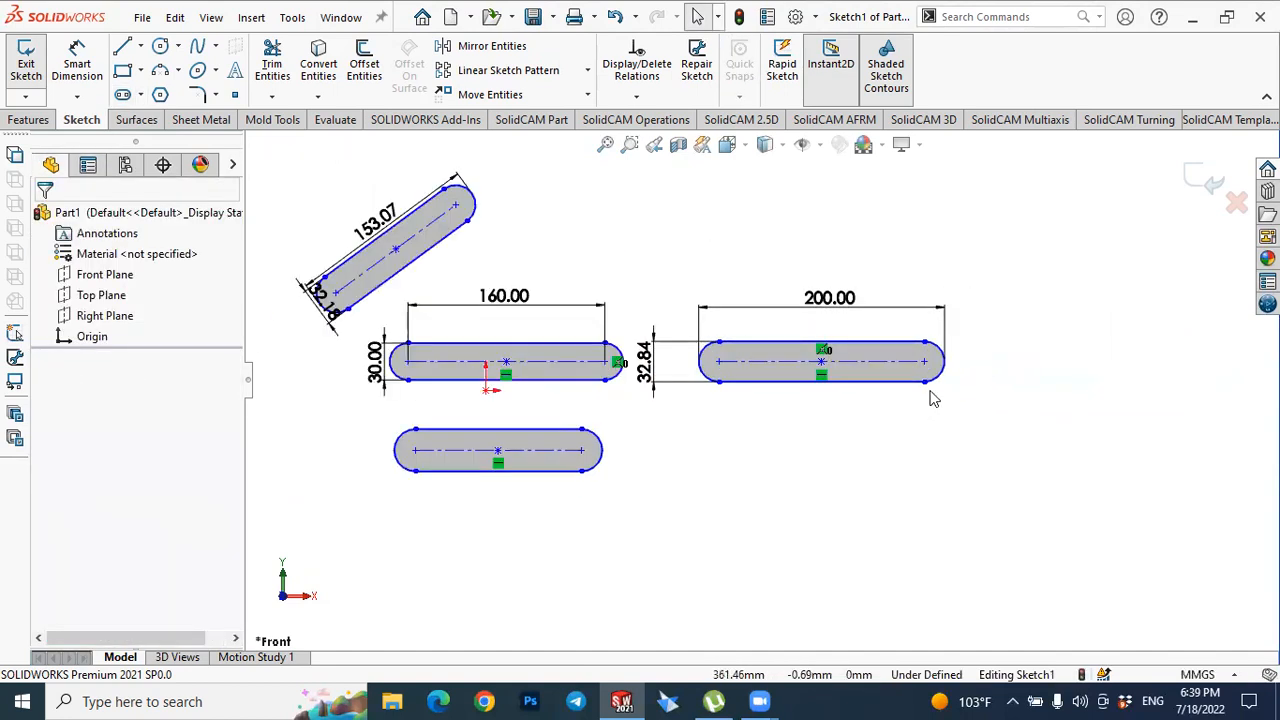
scroll(760, 383, up, 2)
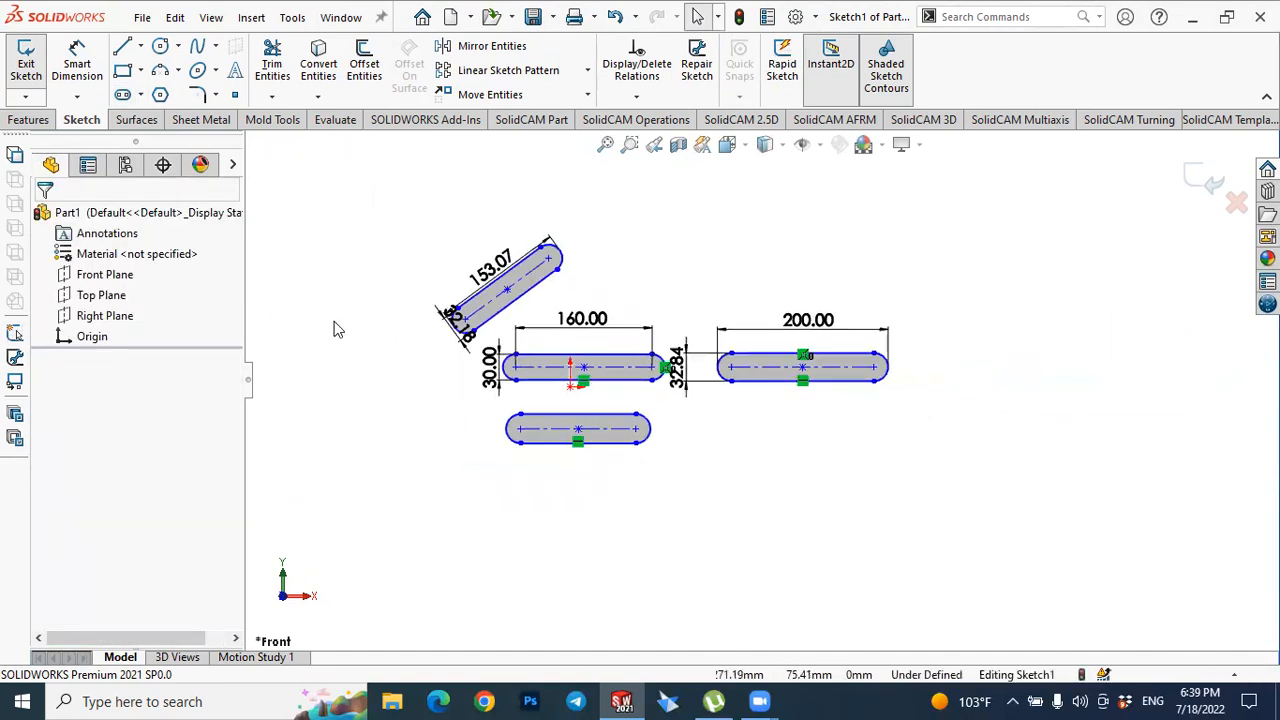
Exit the slot sketch and delete it from the part.
click(1210, 186)
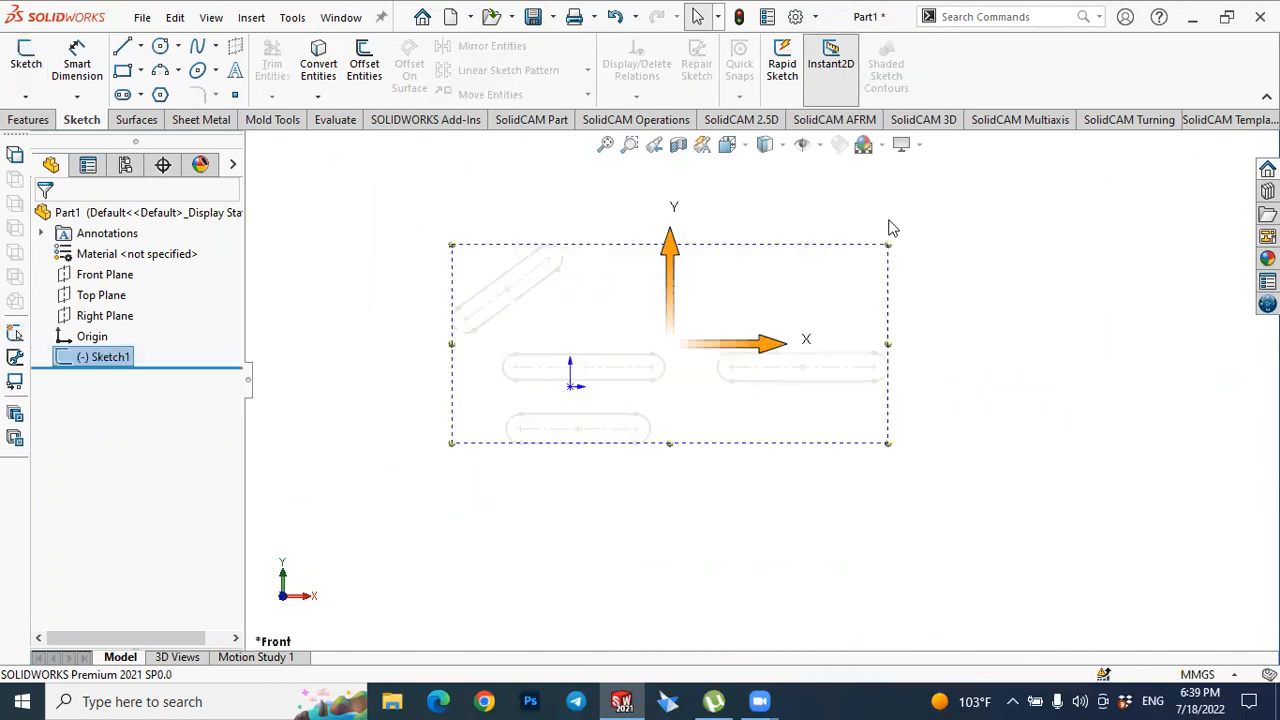
click(400, 307)
middle_drag(397, 406, 400, 457)
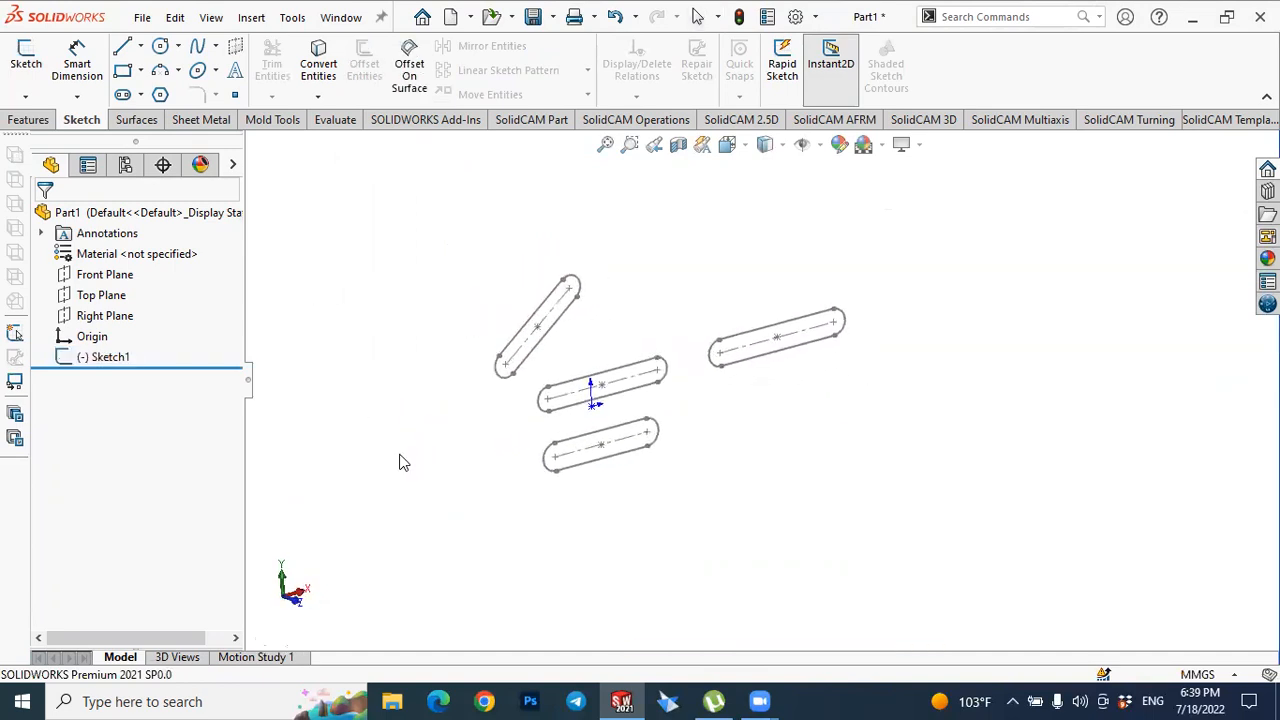
click(114, 361)
right_click(115, 363)
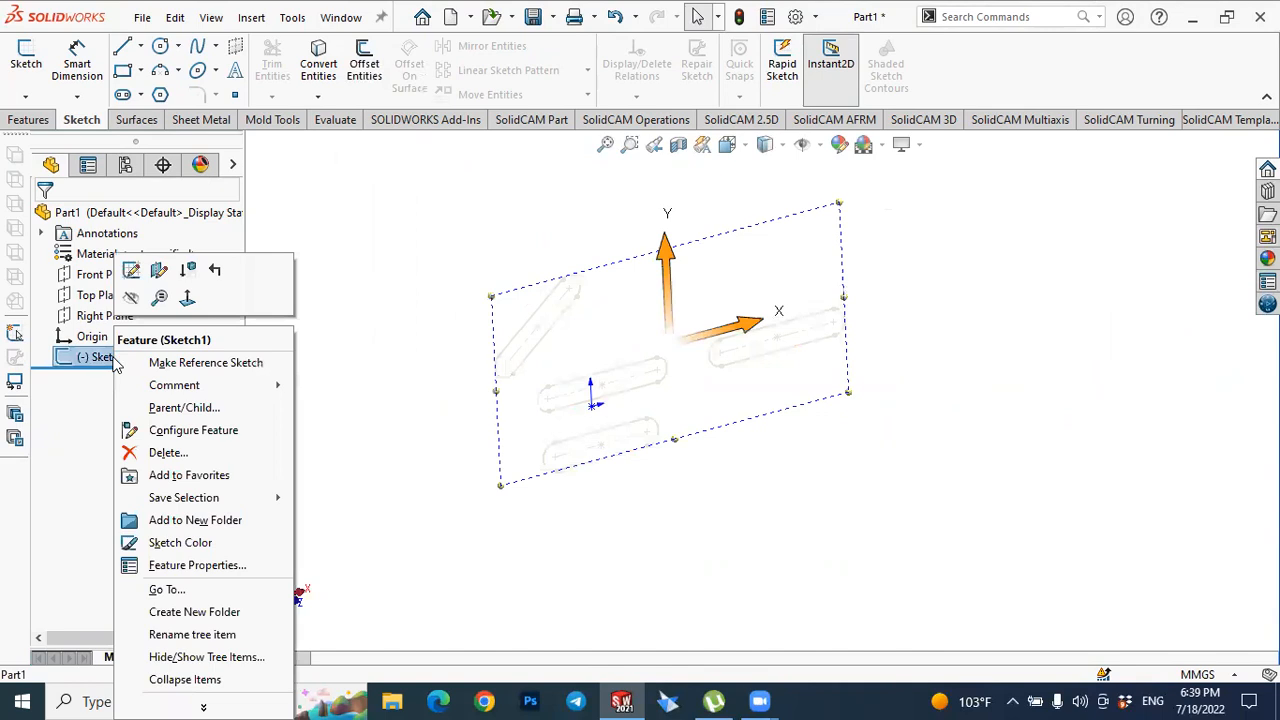
click(166, 452)
click(756, 259)
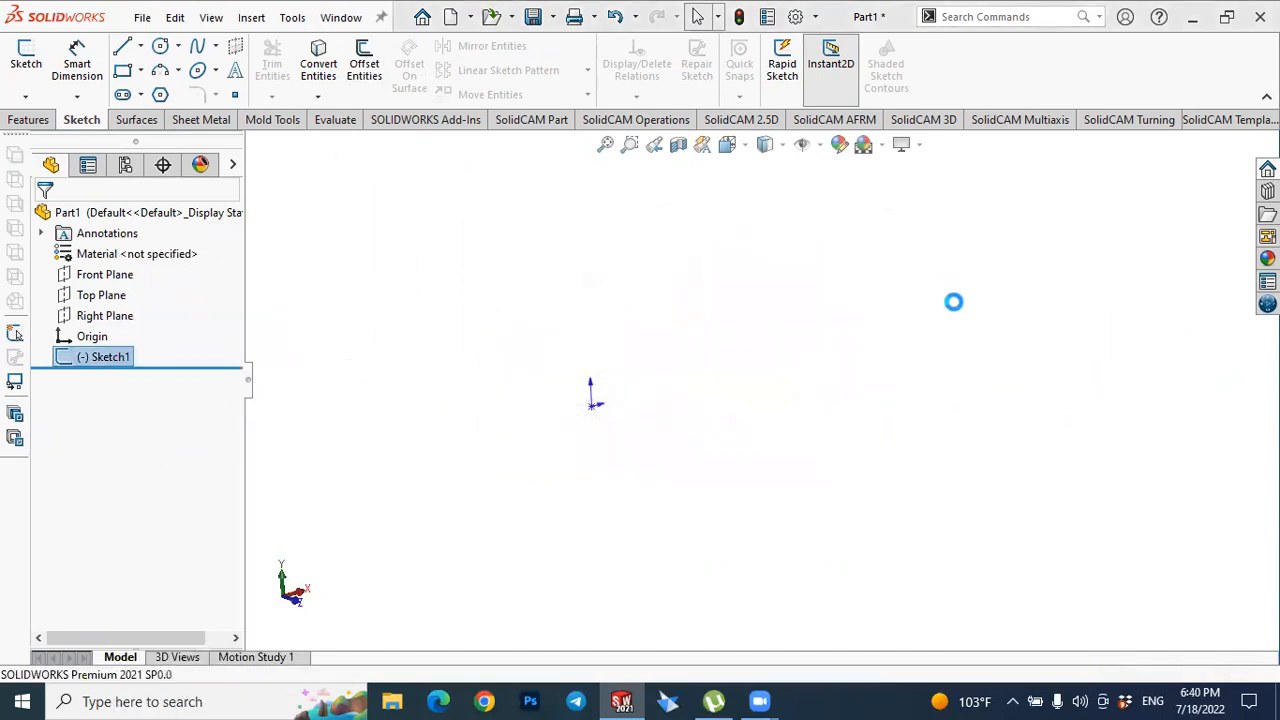
Start a new sketch on the Front Plane.
click(111, 279)
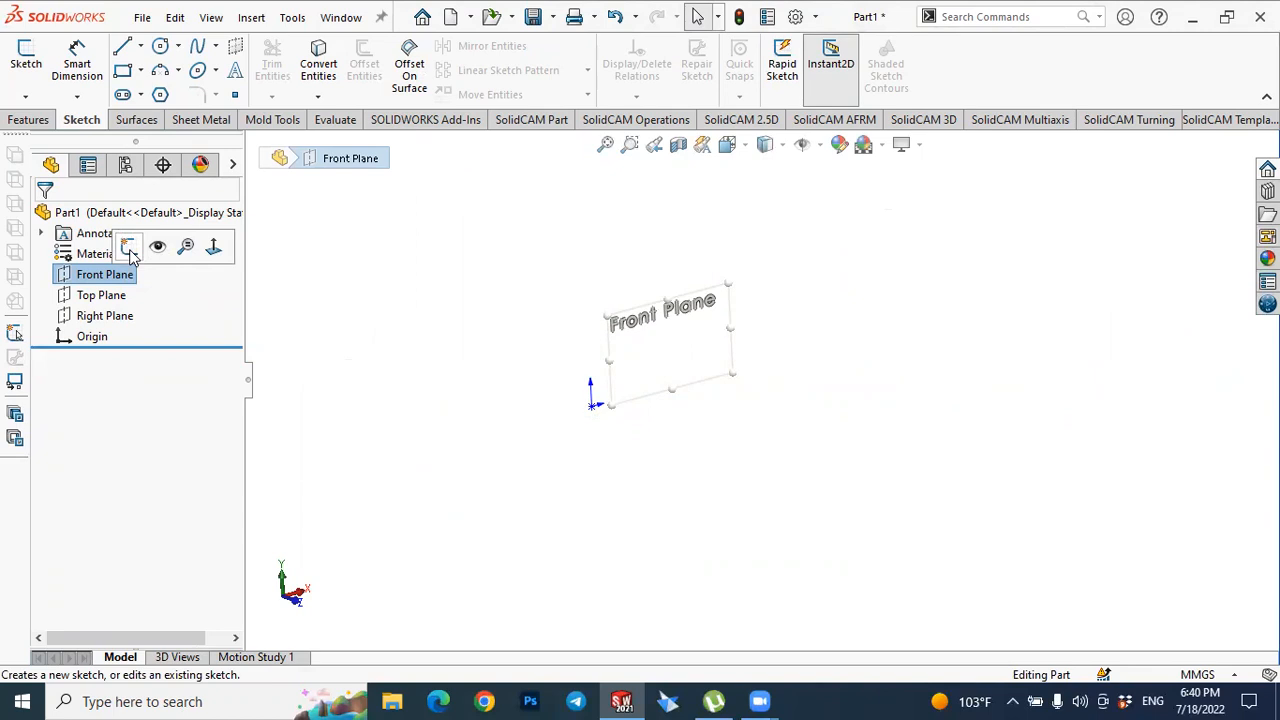
click(129, 250)
scroll(690, 326, down, 2)
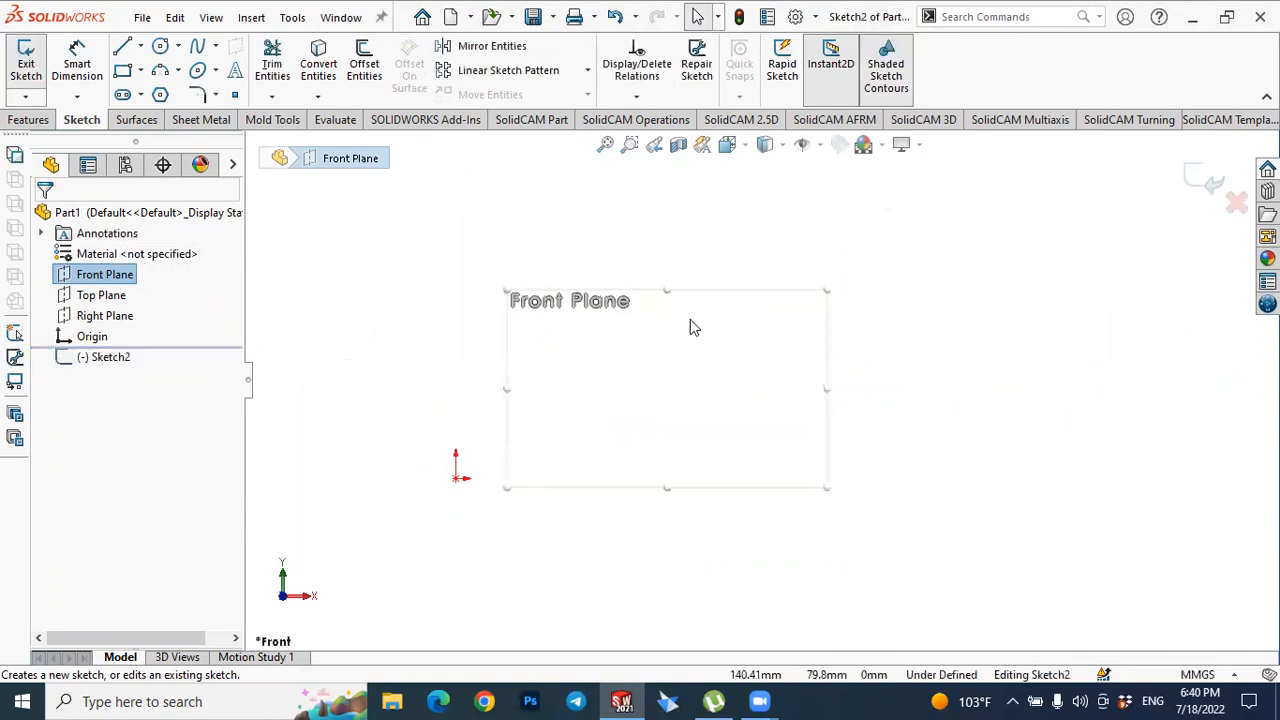
Sketch a horizontal centerpoint straight slot without added dimensions, about 105 mm from its midpoint to each arc center and 57 mm wide.
click(122, 96)
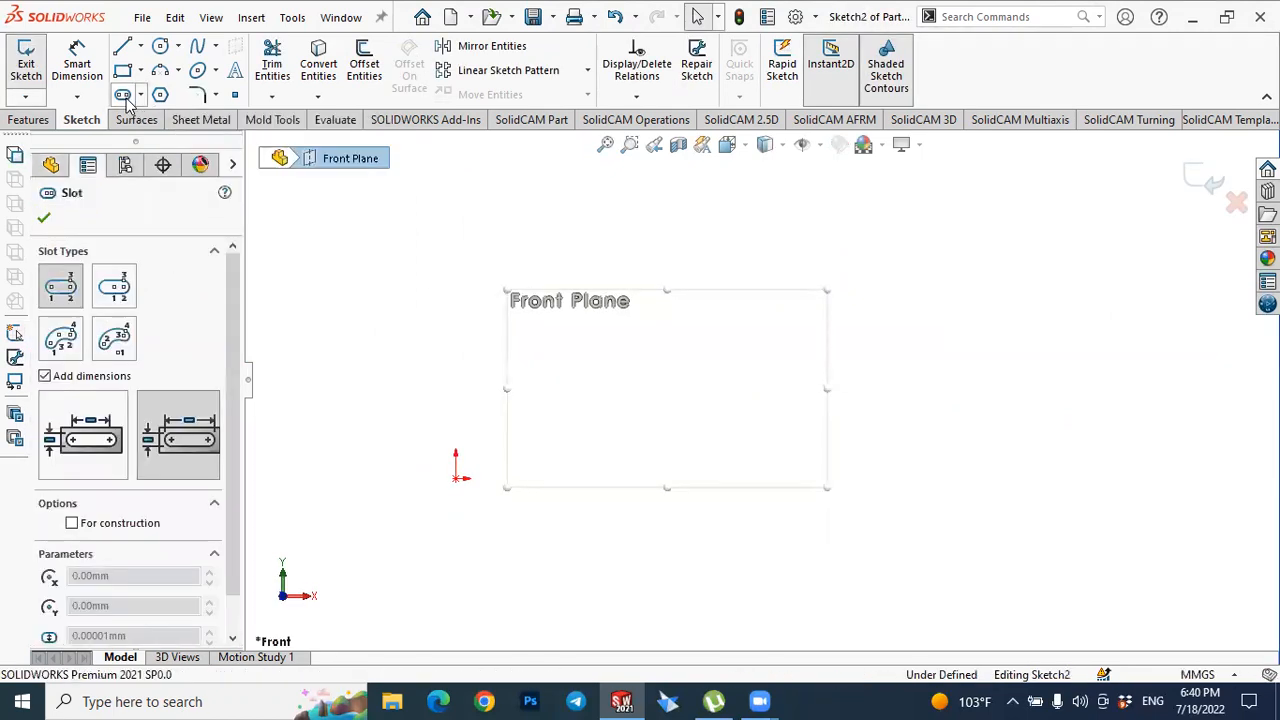
click(116, 292)
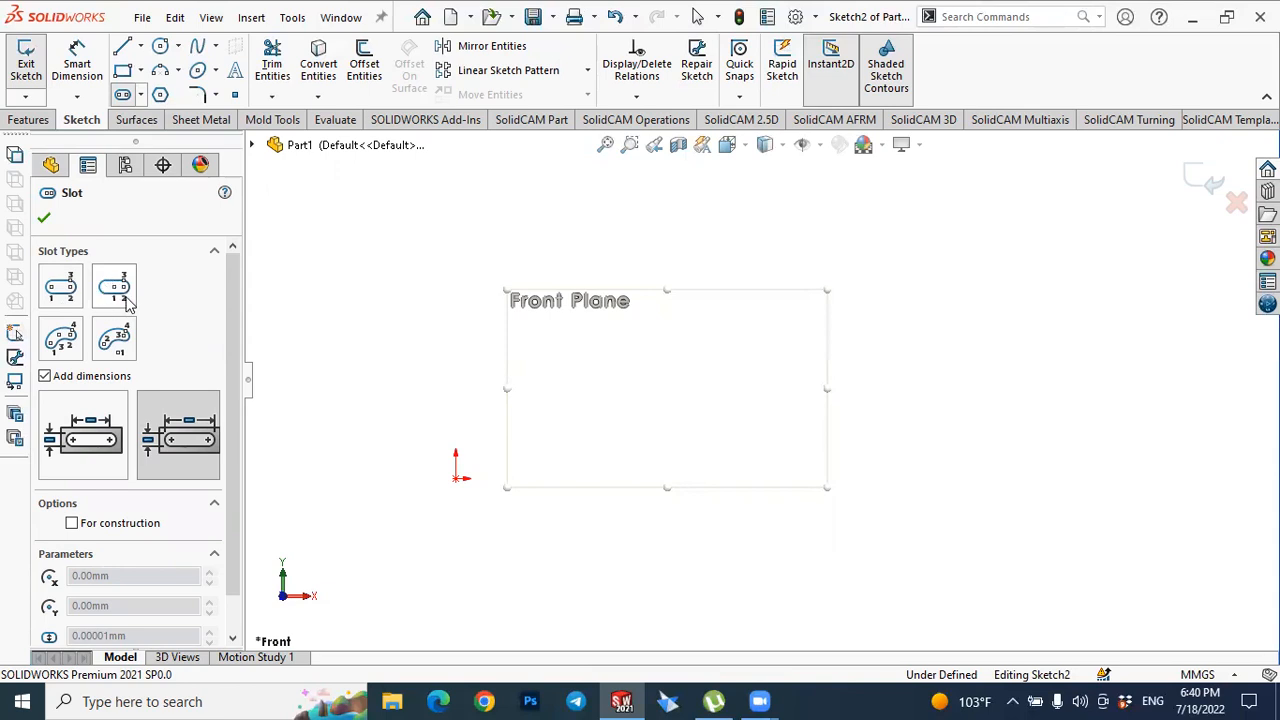
click(75, 425)
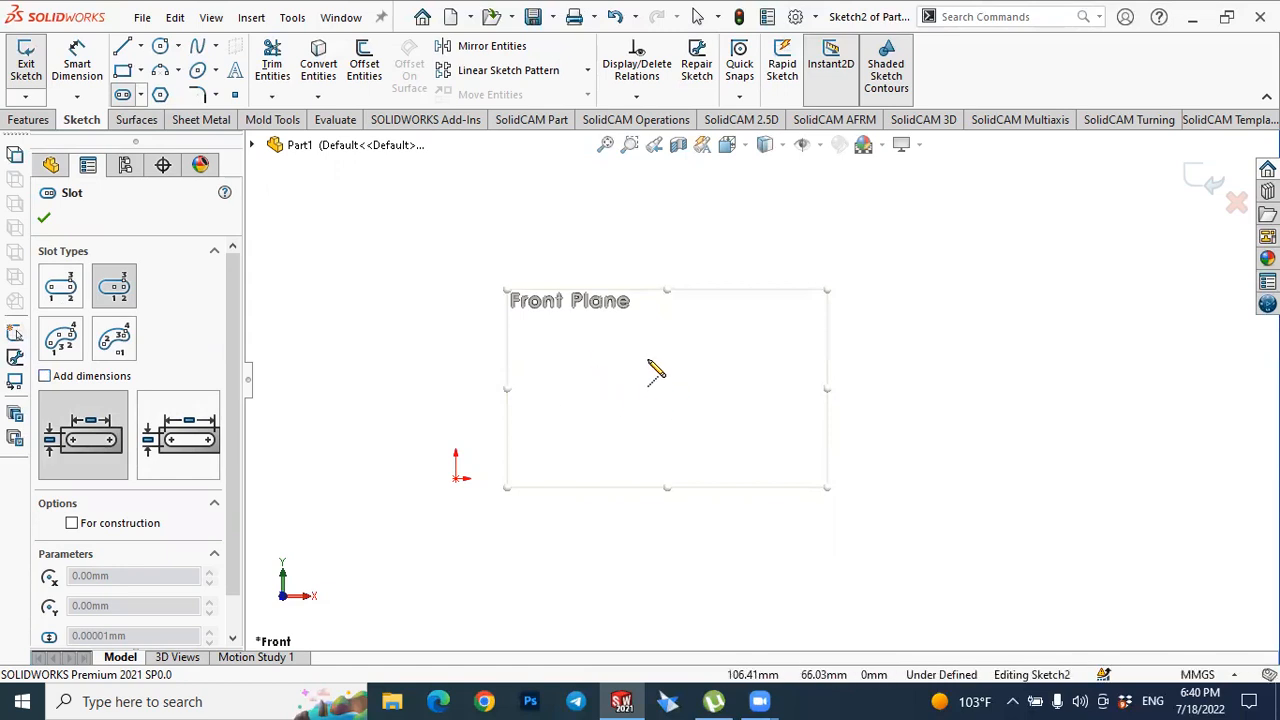
click(635, 359)
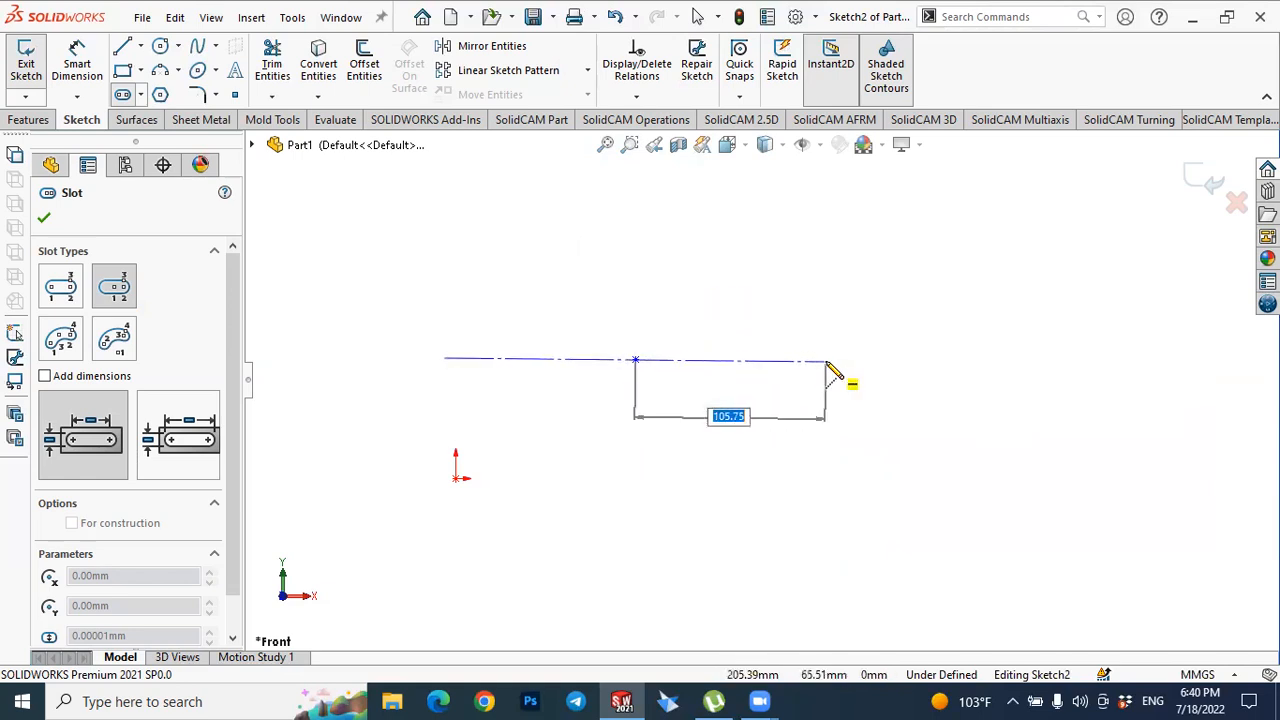
click(822, 360)
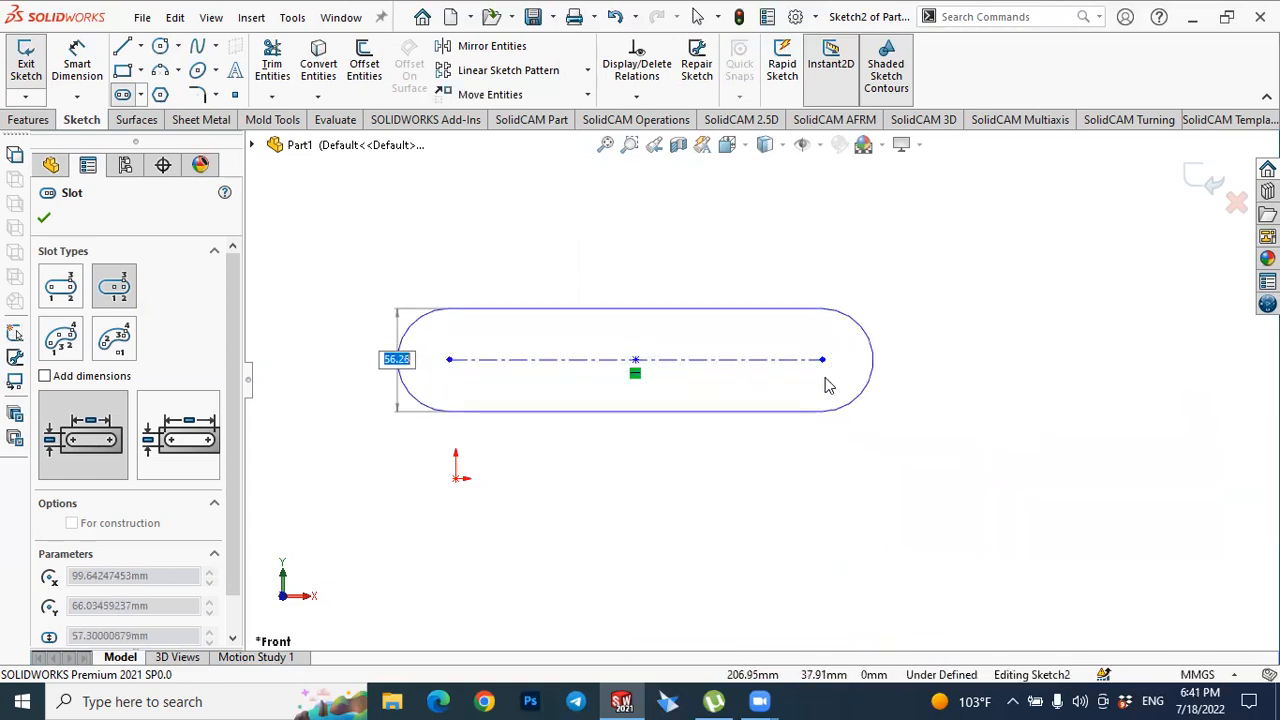
click(808, 317)
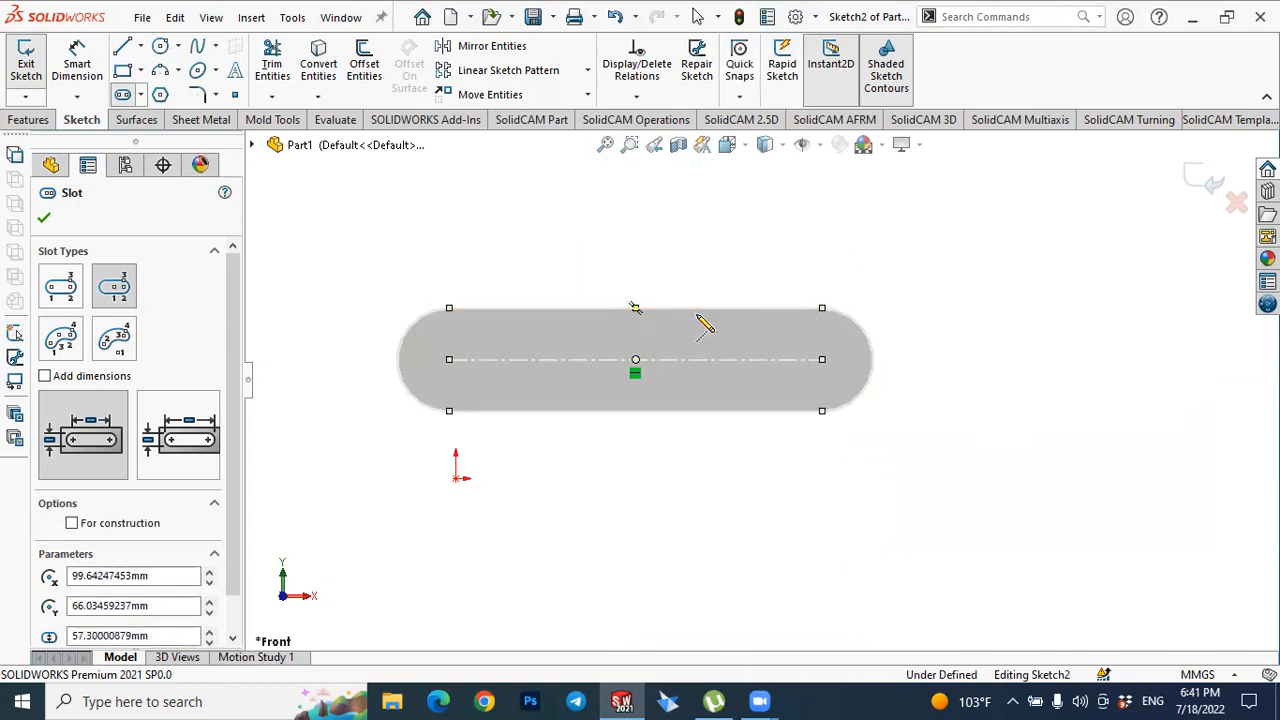
Sketch a vertical centerpoint straight slot beside the horizontal one, about 93 mm from midpoint to arc center and 41 mm wide.
key(Escape)
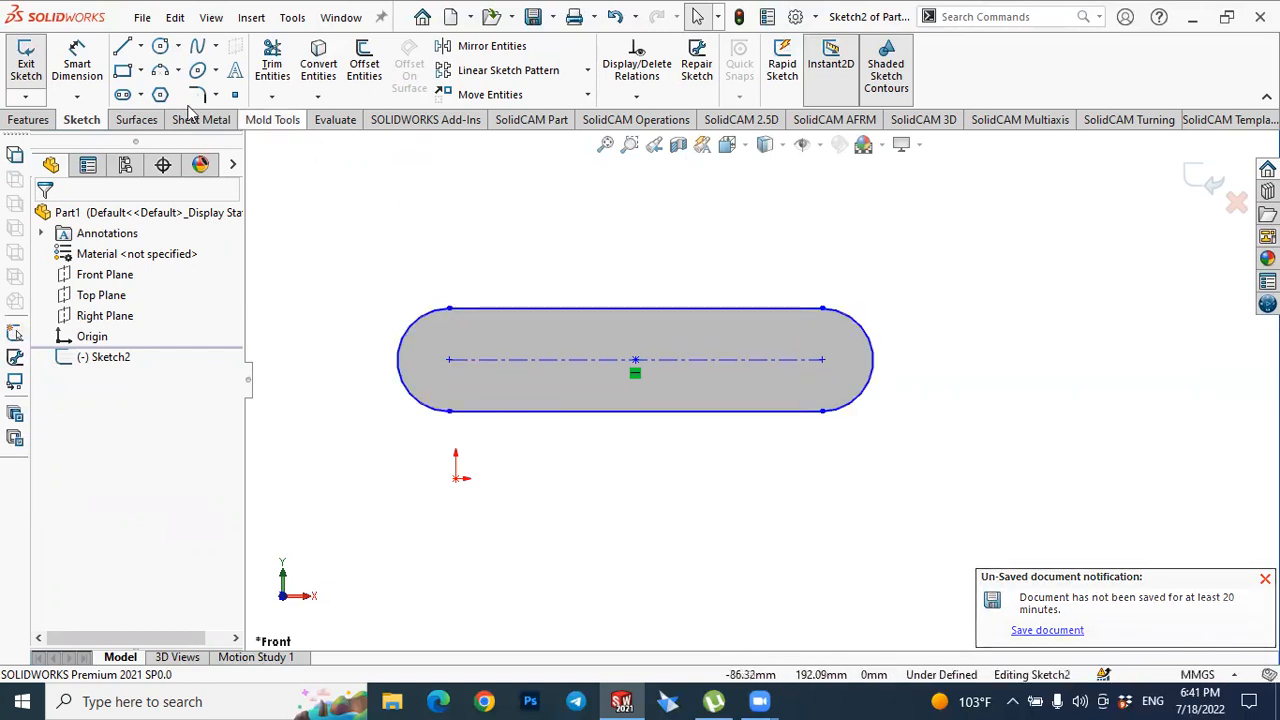
click(122, 94)
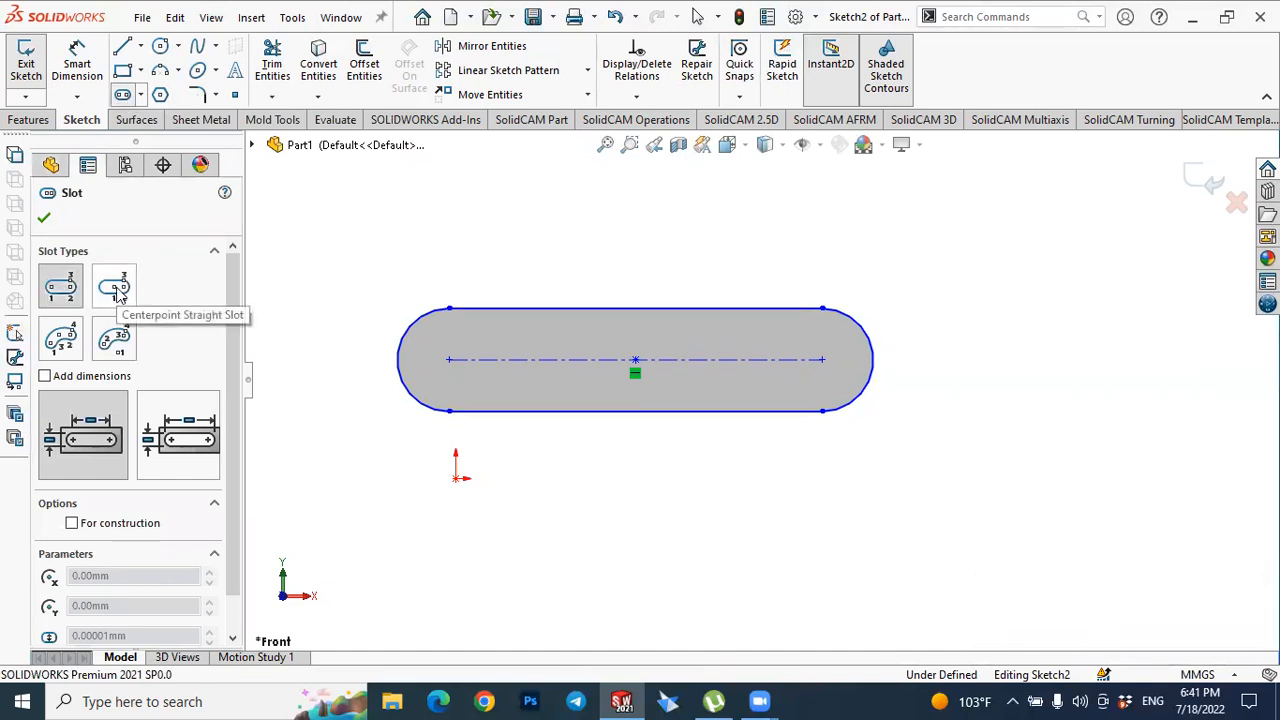
click(118, 291)
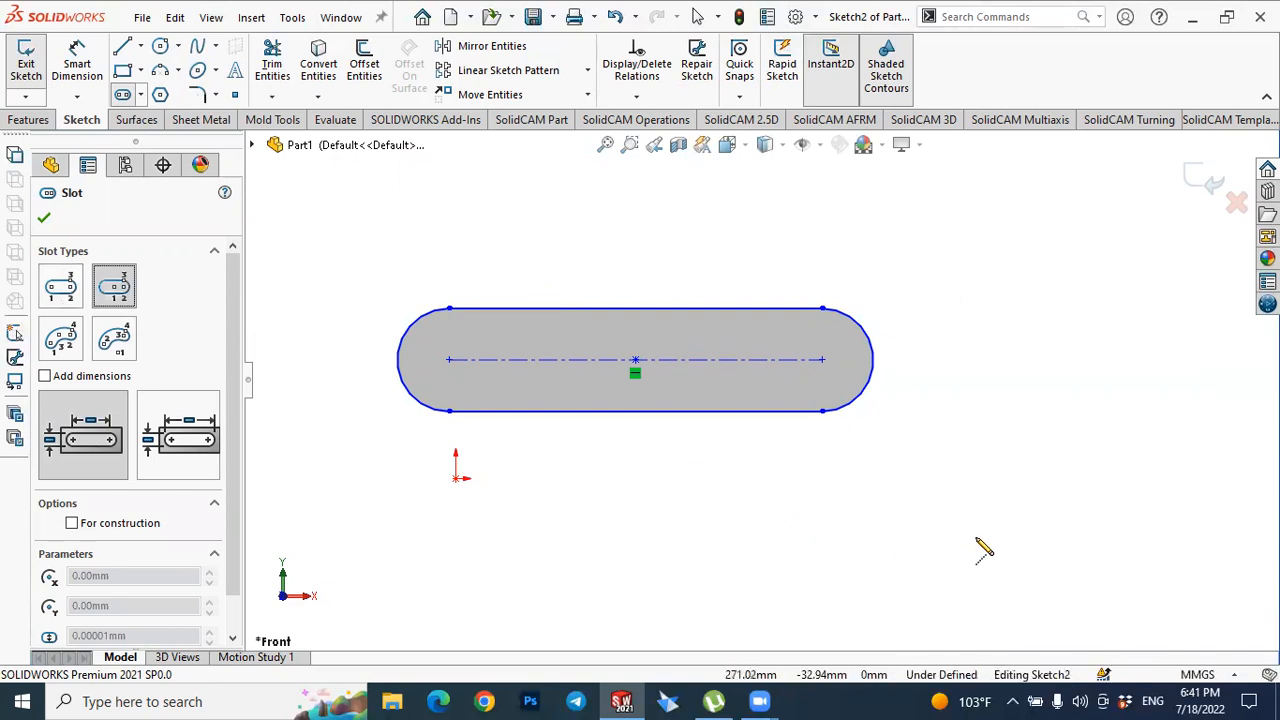
click(1009, 425)
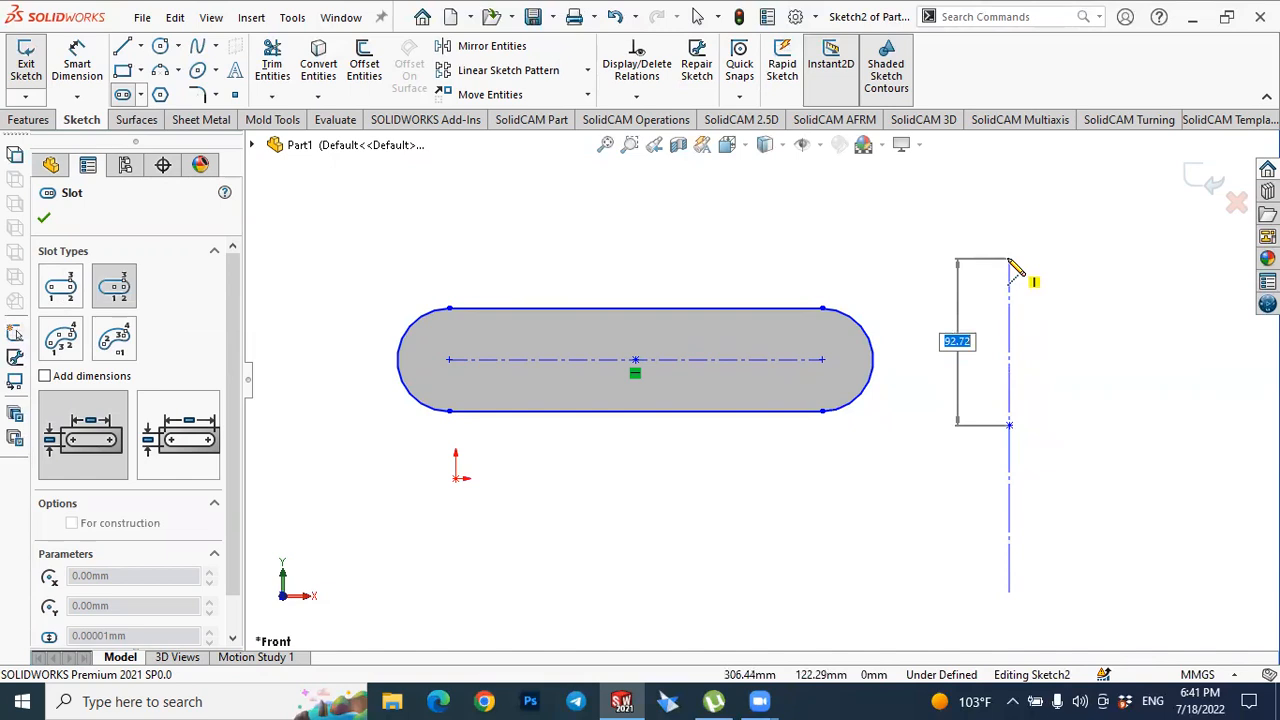
click(1010, 260)
click(1045, 265)
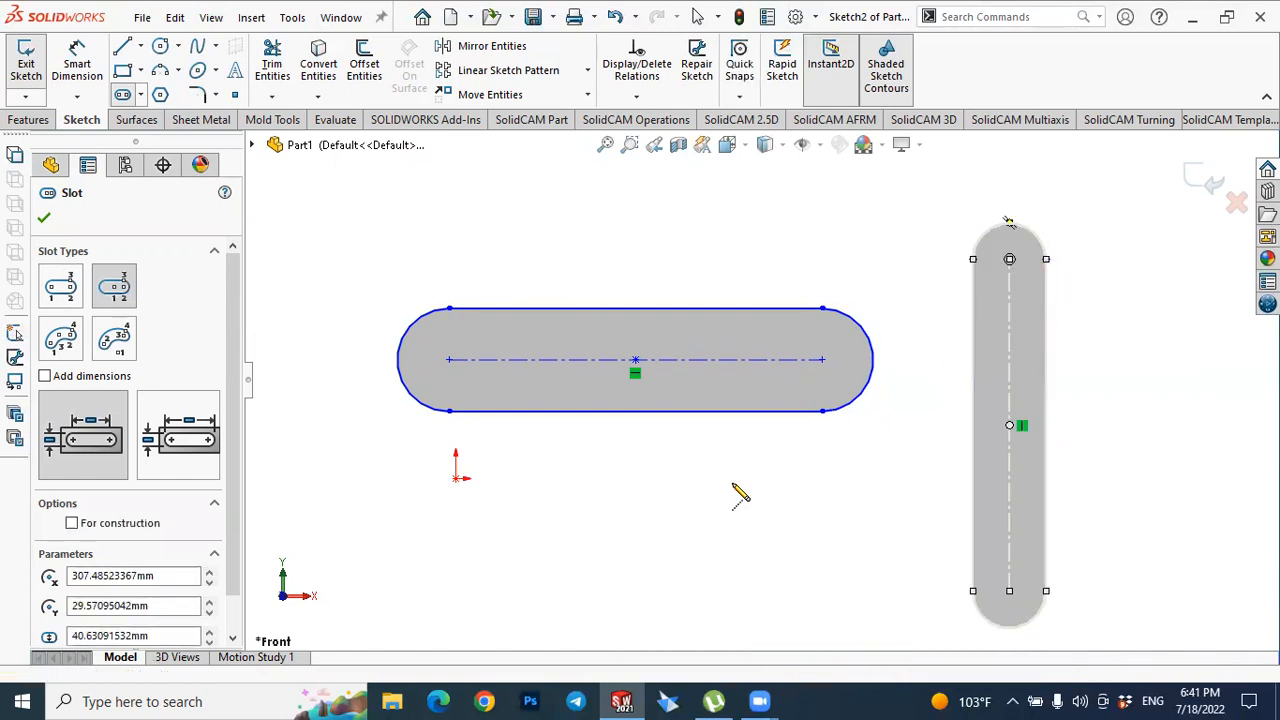
Sketch an inclined centerpoint straight slot without added dimensions below the horizontal slot, about 48 mm wide.
scroll(733, 485, up, 3)
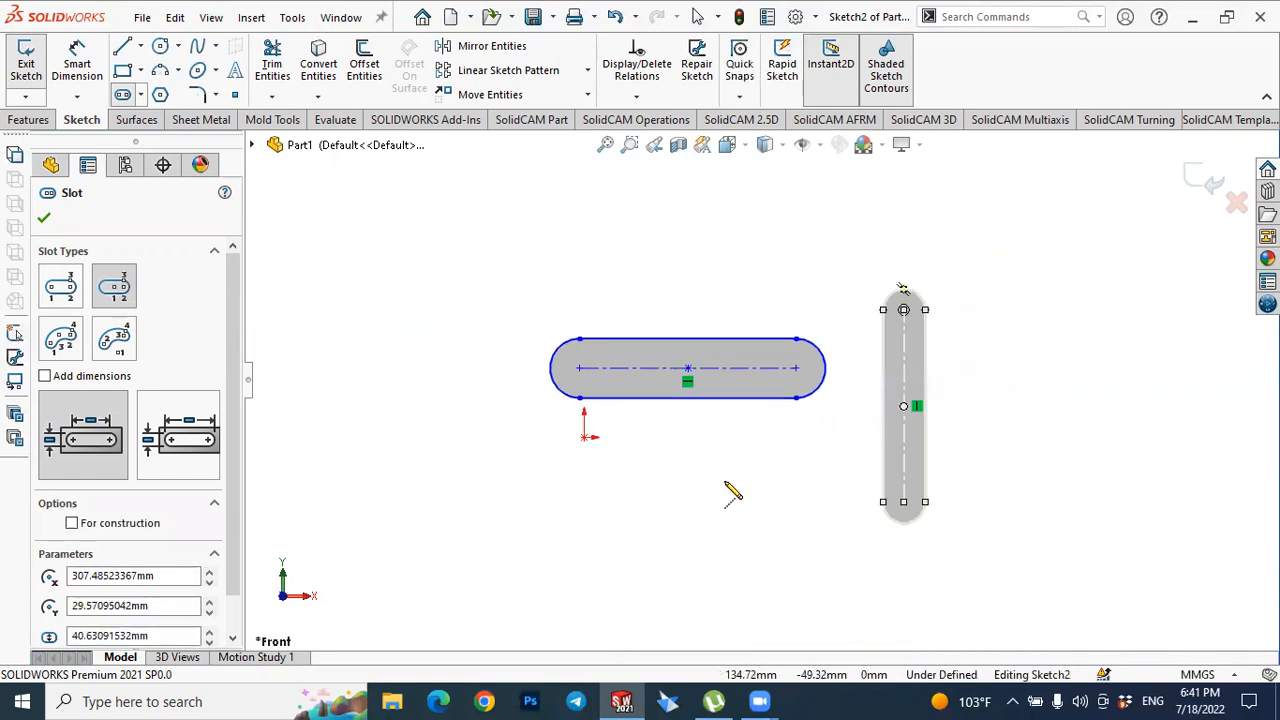
click(540, 549)
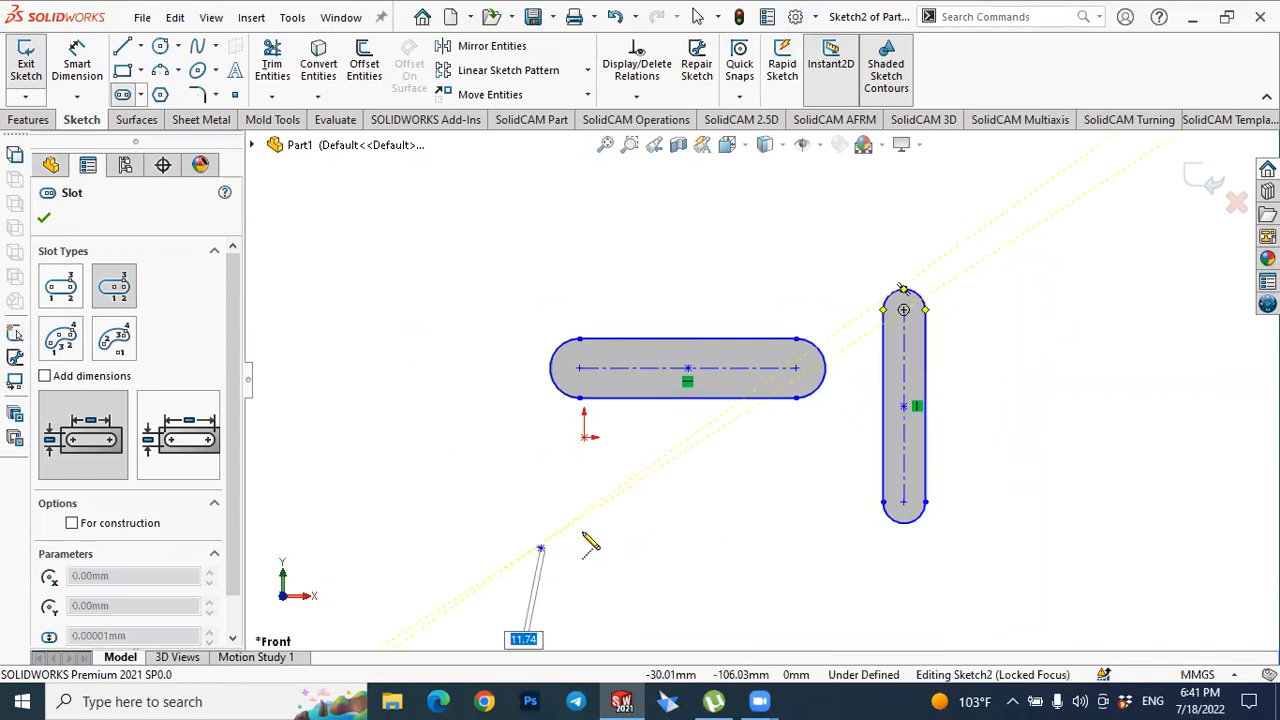
click(658, 477)
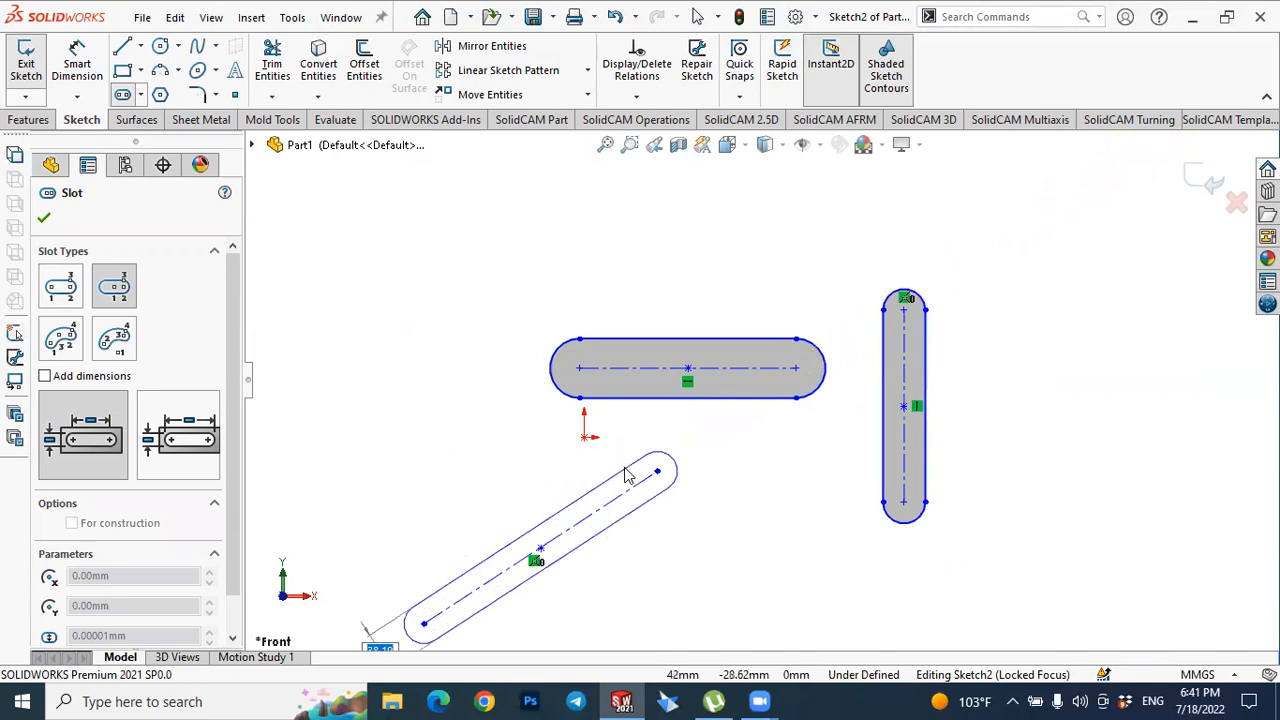
click(630, 505)
scroll(622, 508, up, 2)
scroll(622, 508, down, 2)
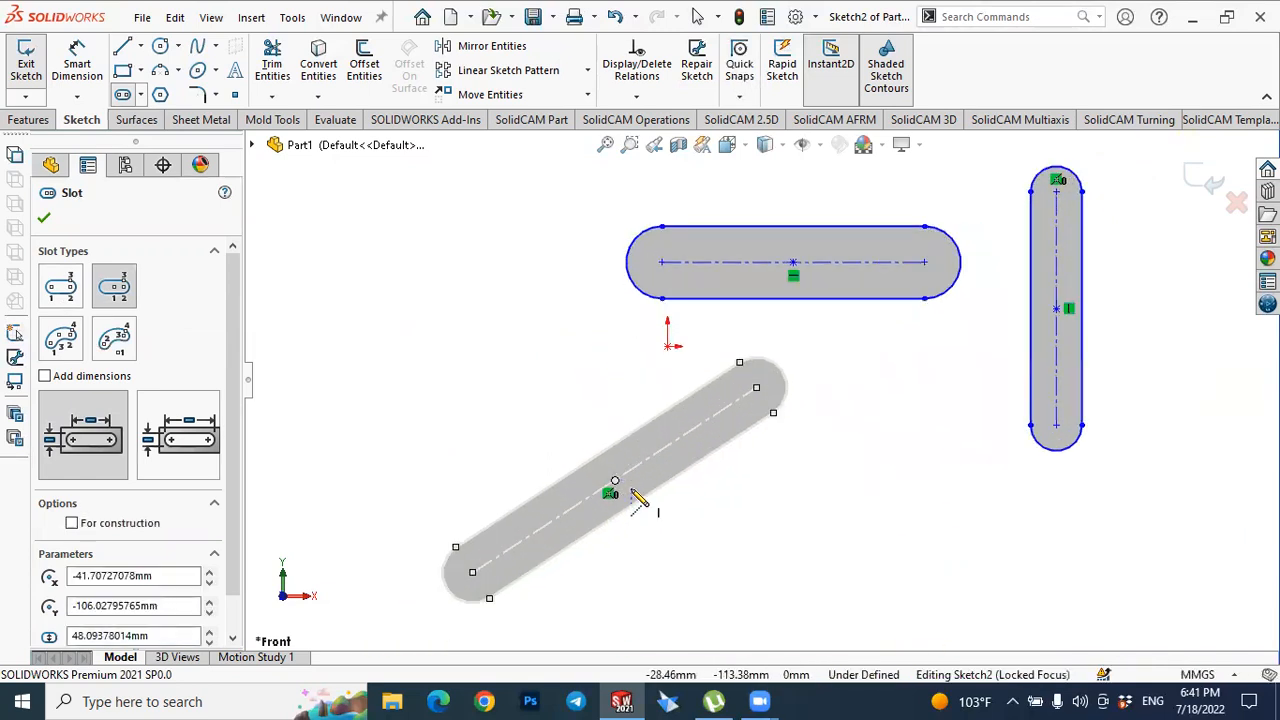
Sketch a horizontal centerpoint straight slot with added center-to-center dimensions above and left of the others, about 177 mm between centers and 47 mm wide.
click(44, 376)
scroll(531, 443, up, 2)
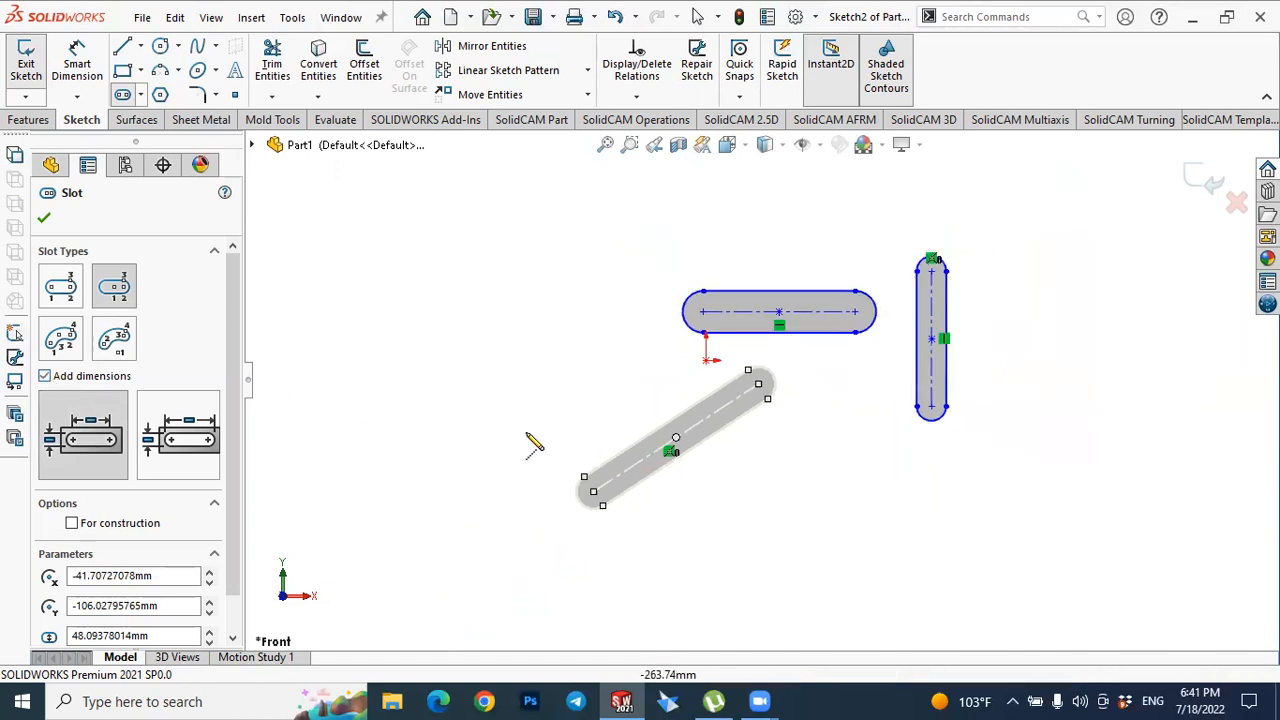
scroll(555, 230, down, 3)
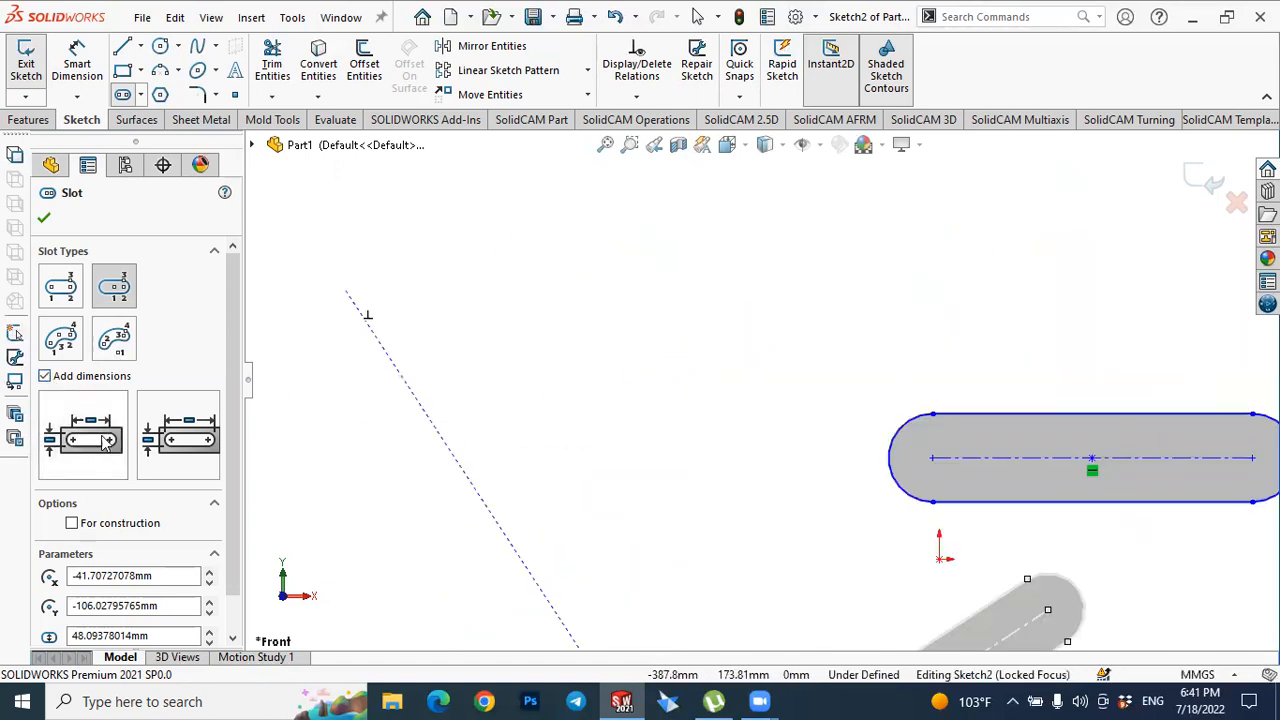
click(83, 440)
click(506, 275)
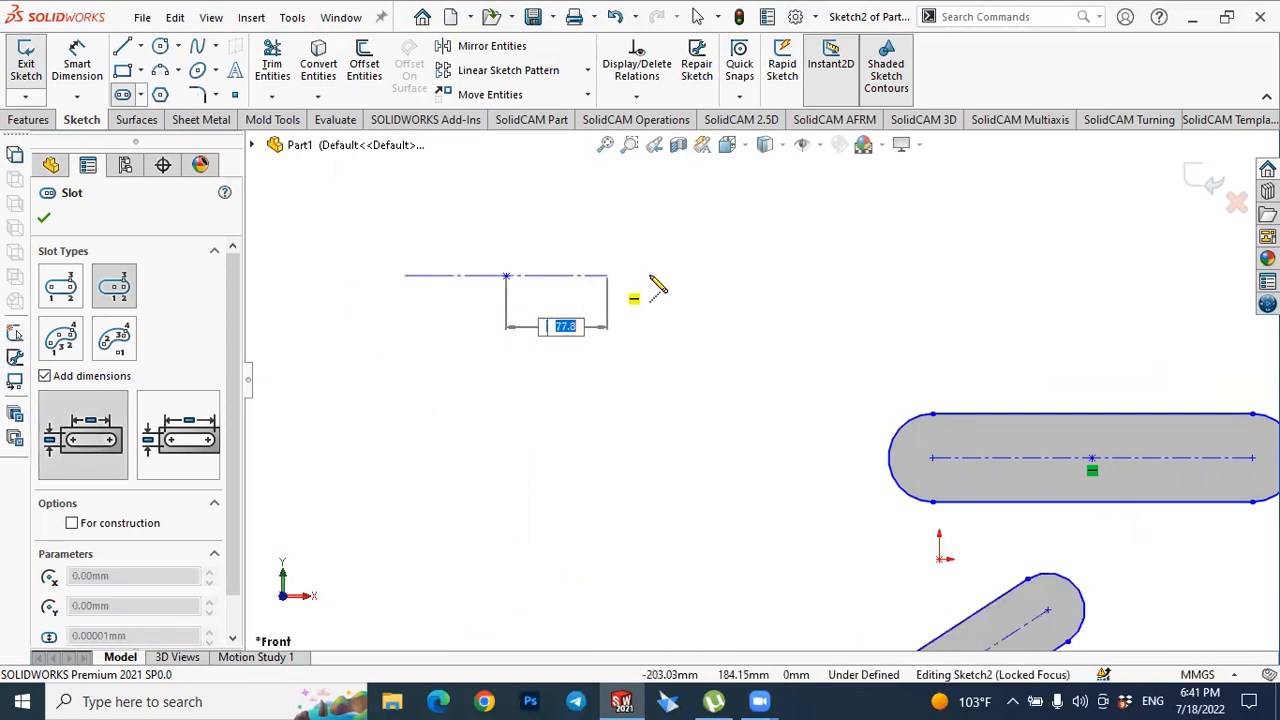
click(643, 275)
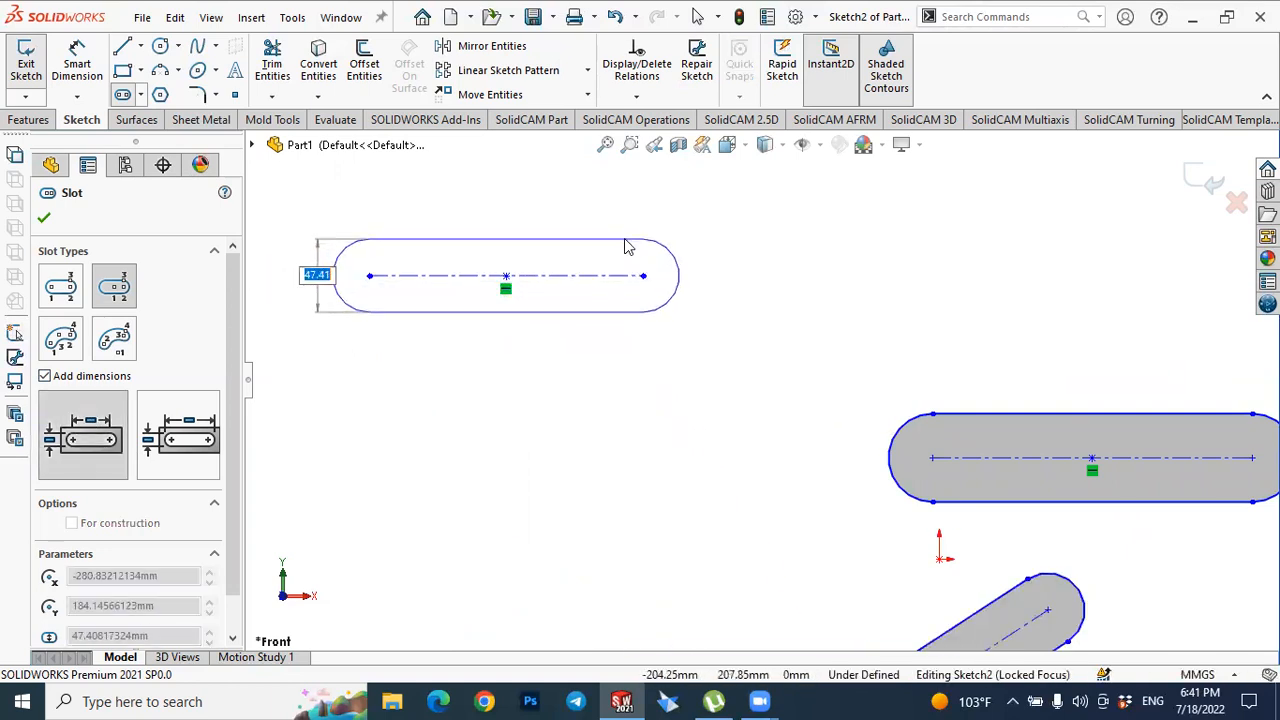
click(600, 239)
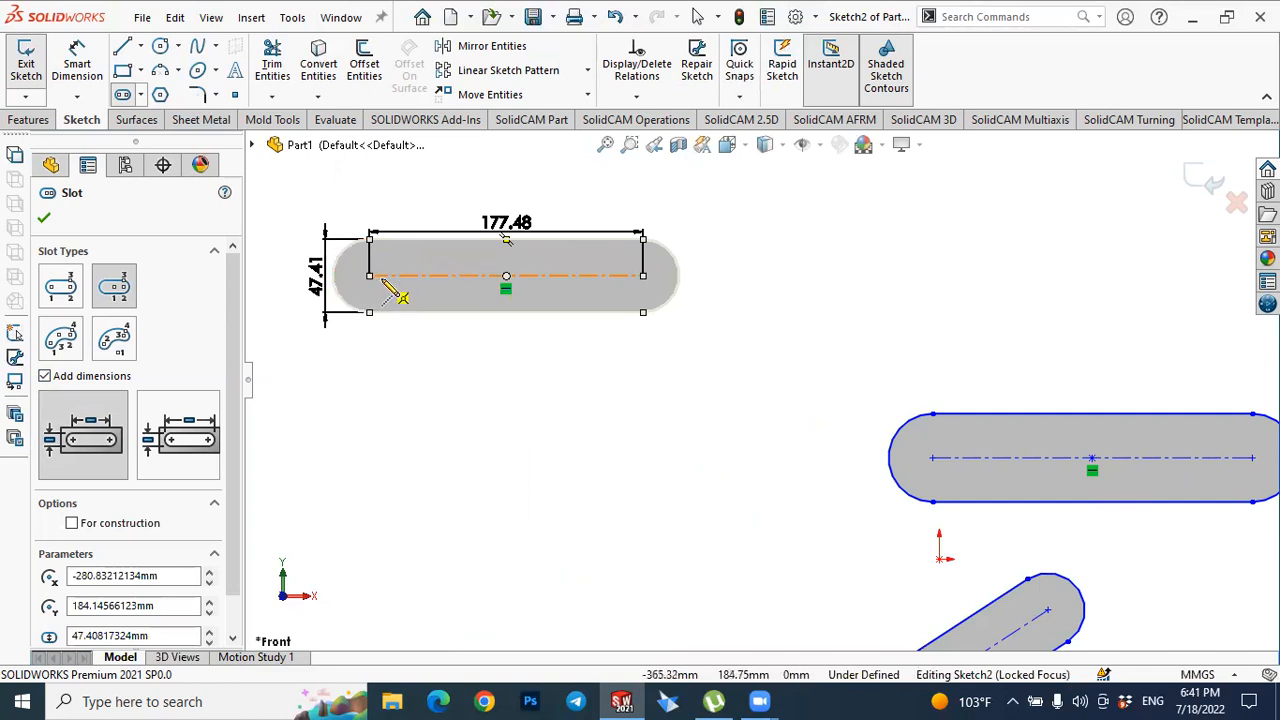
Switch the added dimensions to overall length and sketch a horizontal centerpoint slot below the dimensioned one, about 356 mm long and 41 mm wide.
click(166, 428)
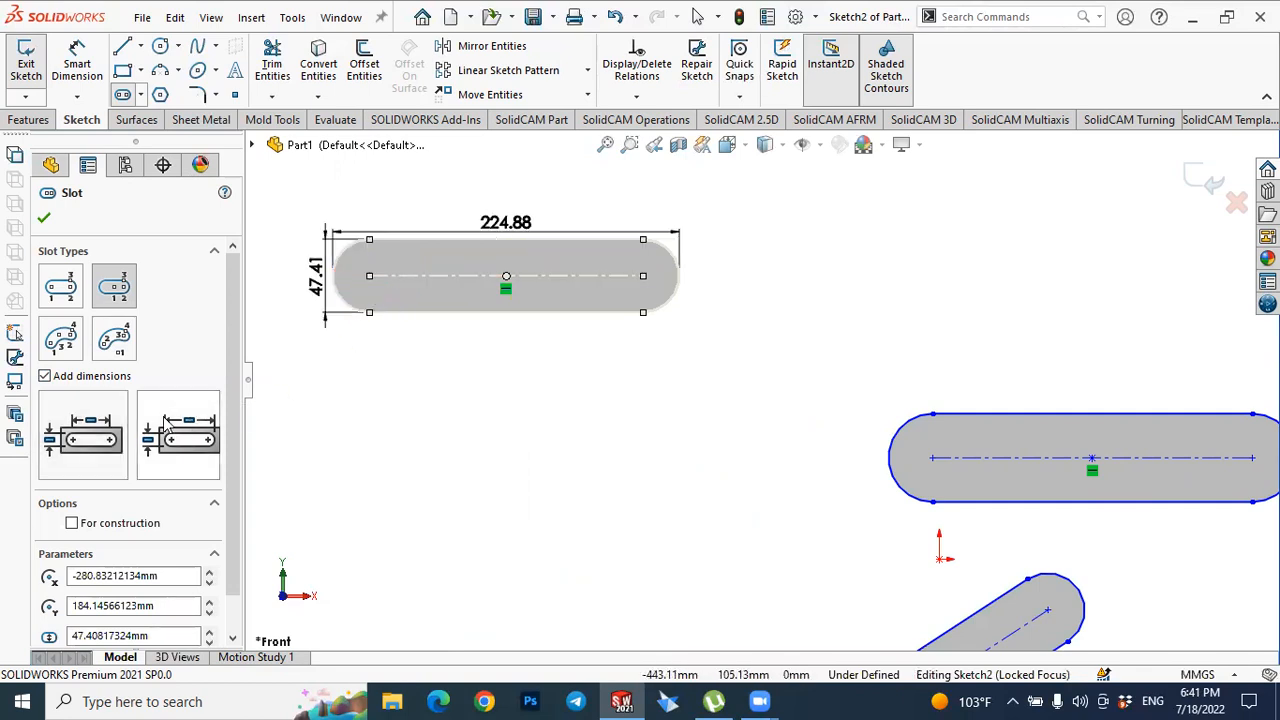
click(355, 428)
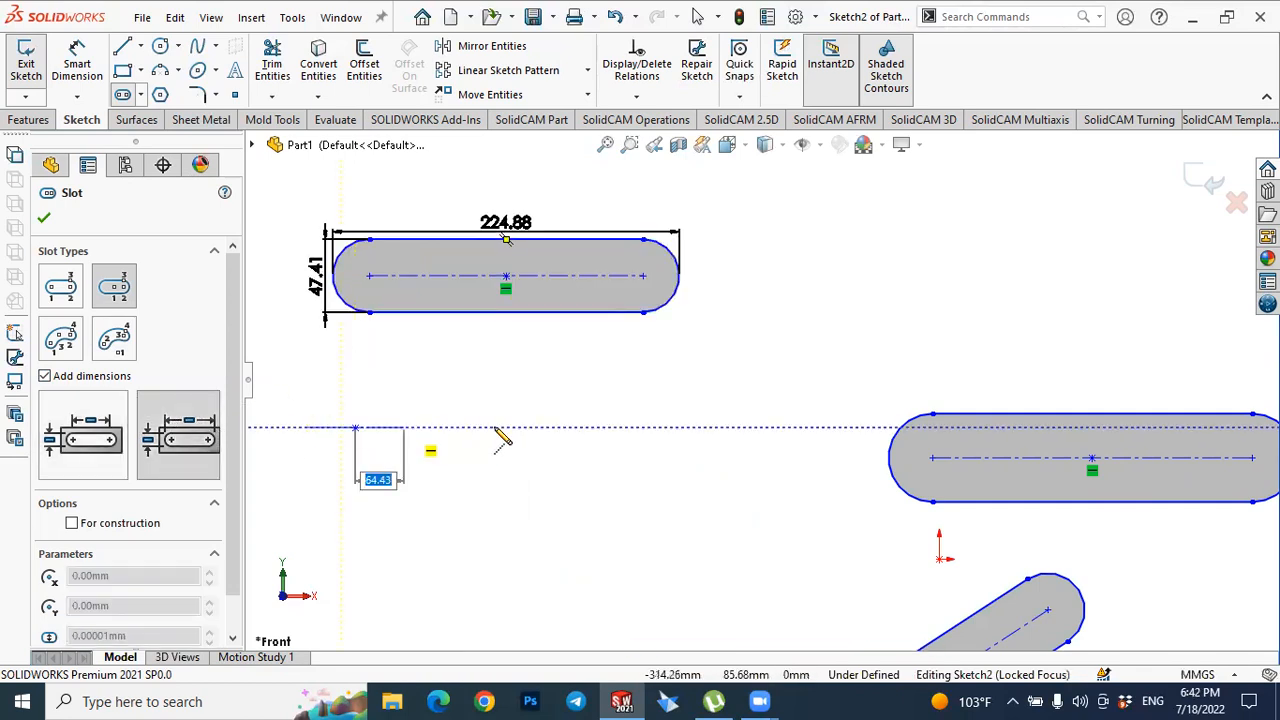
click(598, 427)
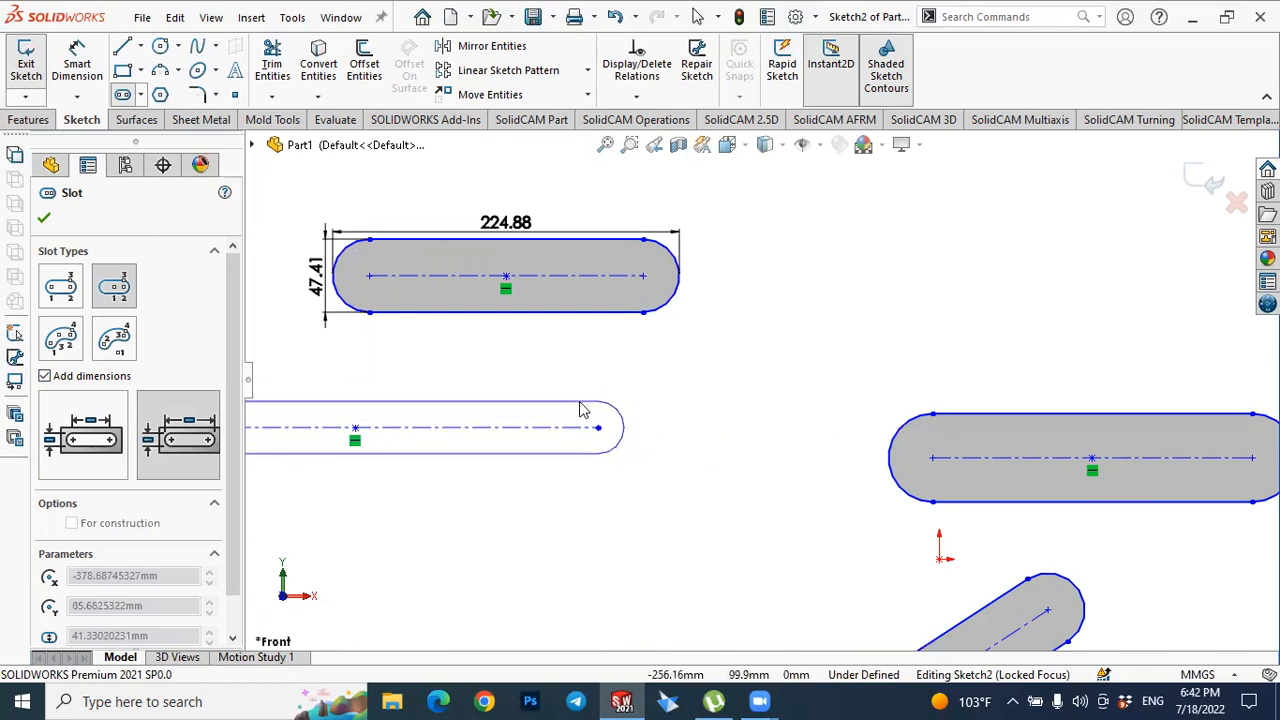
key(f)
click(418, 421)
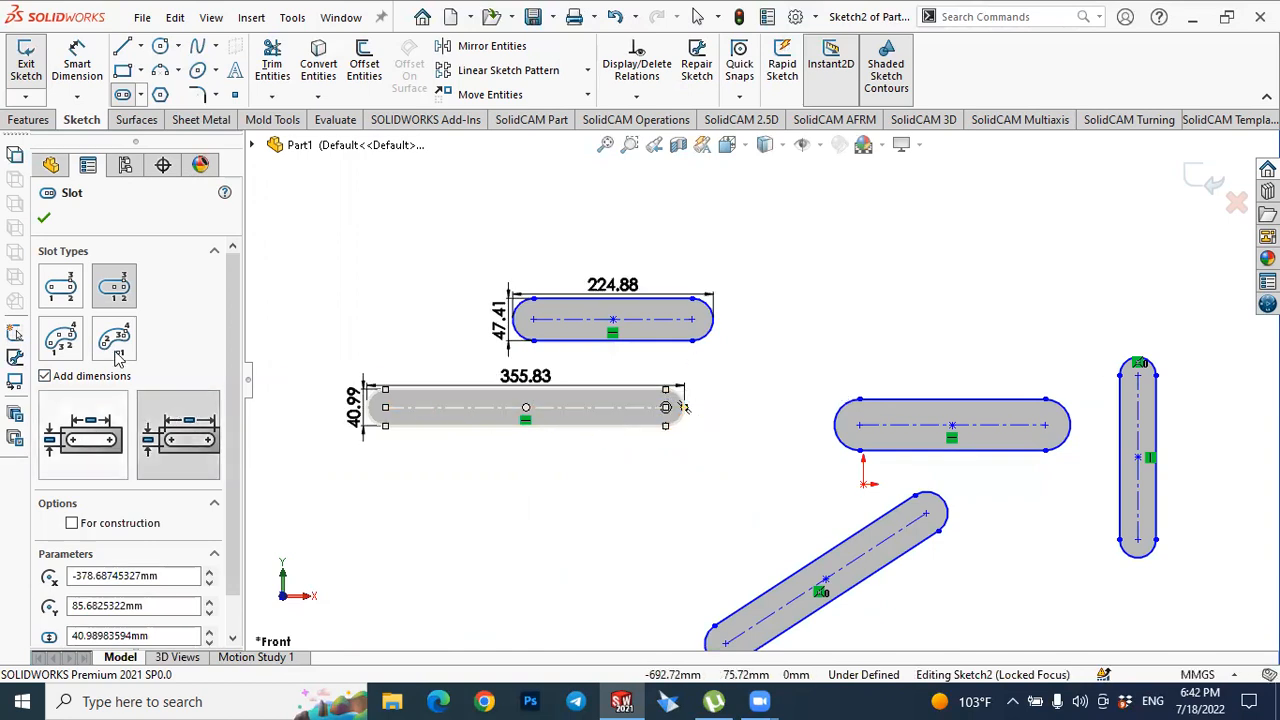
click(112, 304)
click(44, 222)
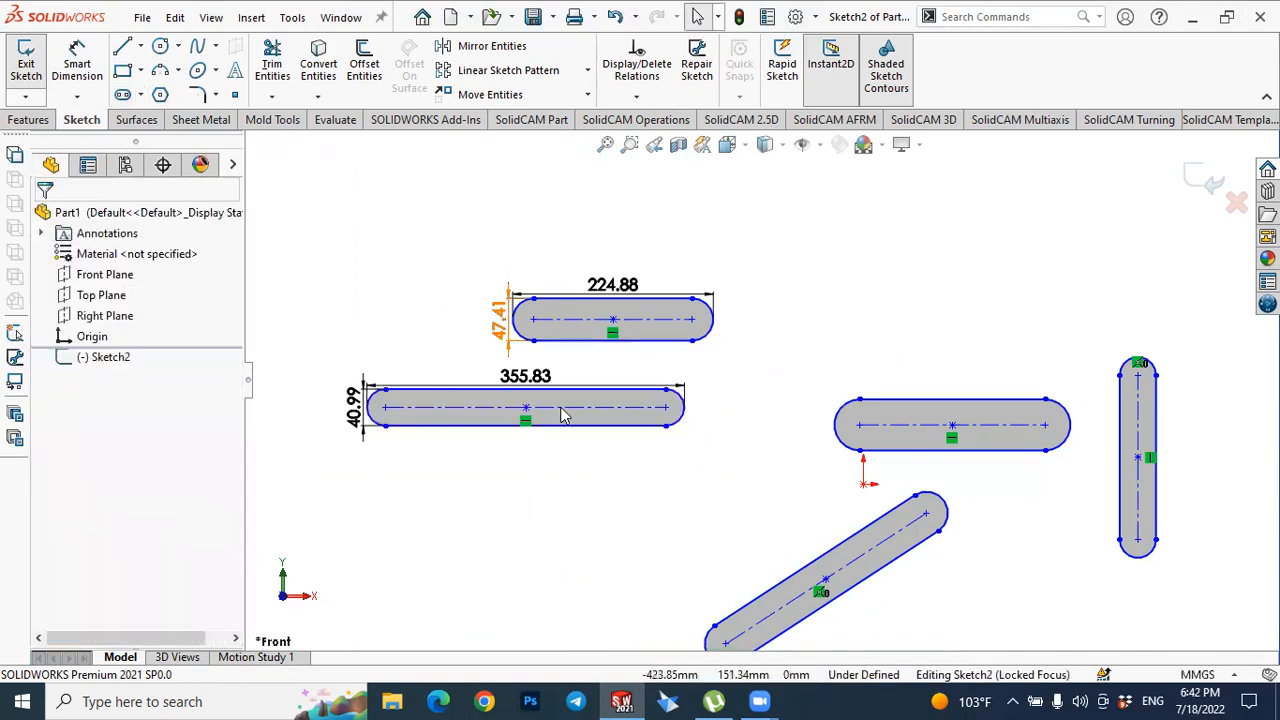
Exit the sketch containing the centerpoint straight slots and delete it from the part.
scroll(745, 445, up, 4)
scroll(1088, 380, down, 3)
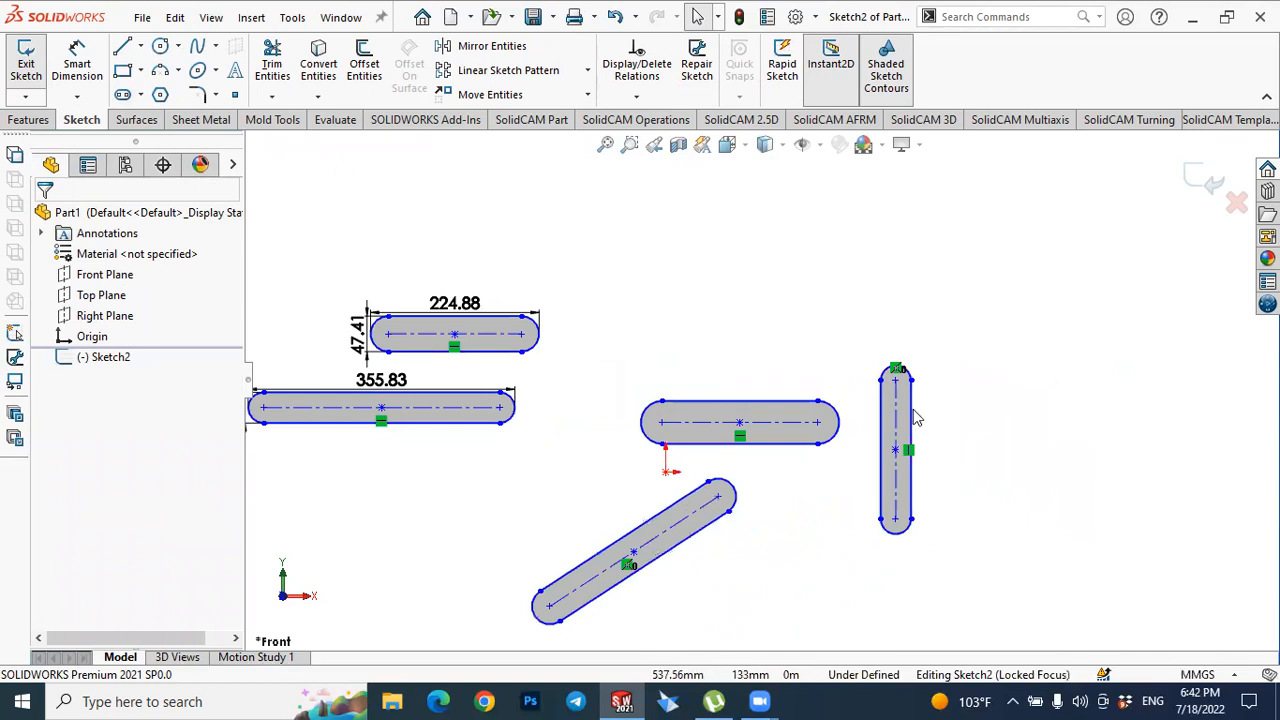
scroll(1150, 240, up, 2)
click(1207, 185)
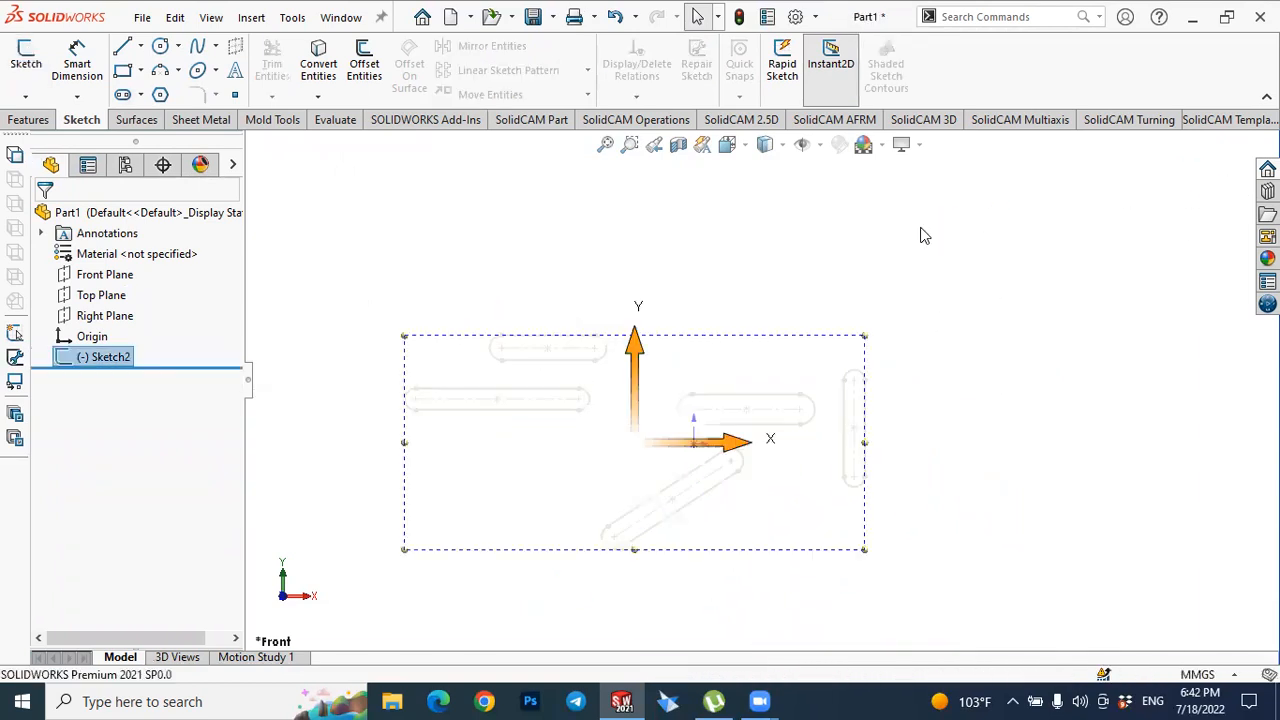
click(601, 202)
mouse_move(562, 296)
middle_down()
mouse_move(603, 297)
mouse_move(584, 327)
middle_up()
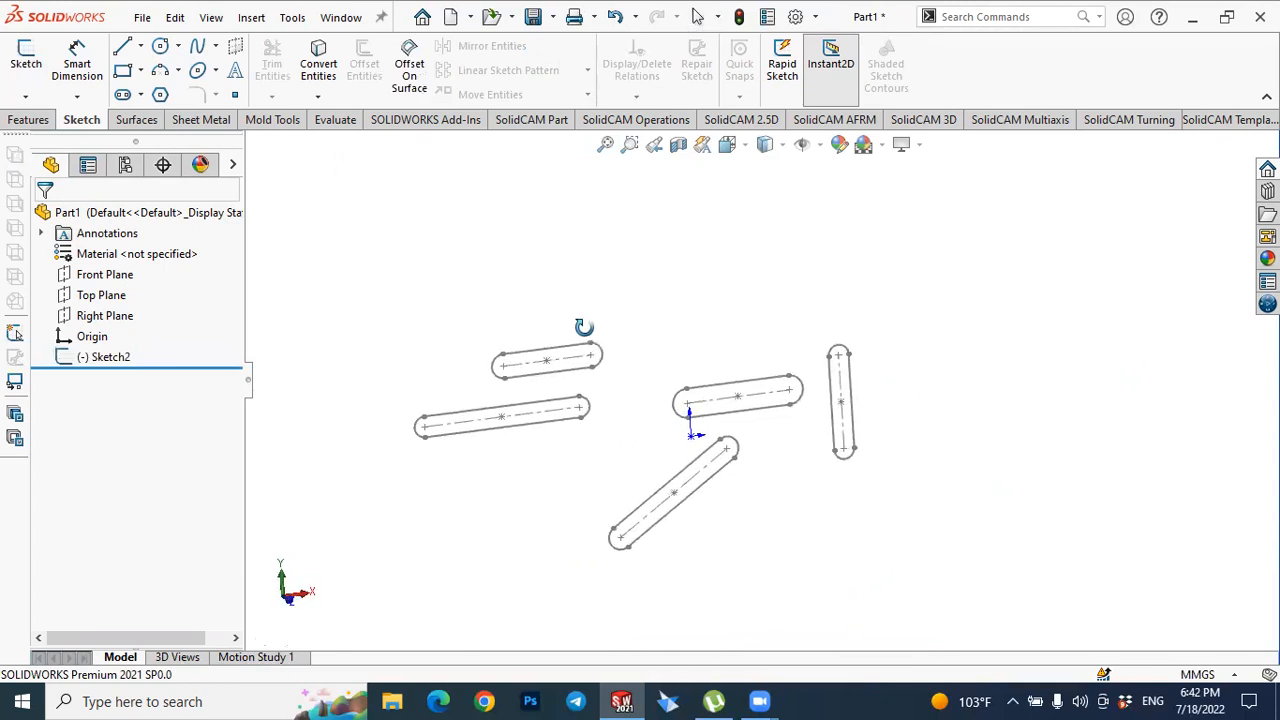
click(125, 360)
right_click(125, 360)
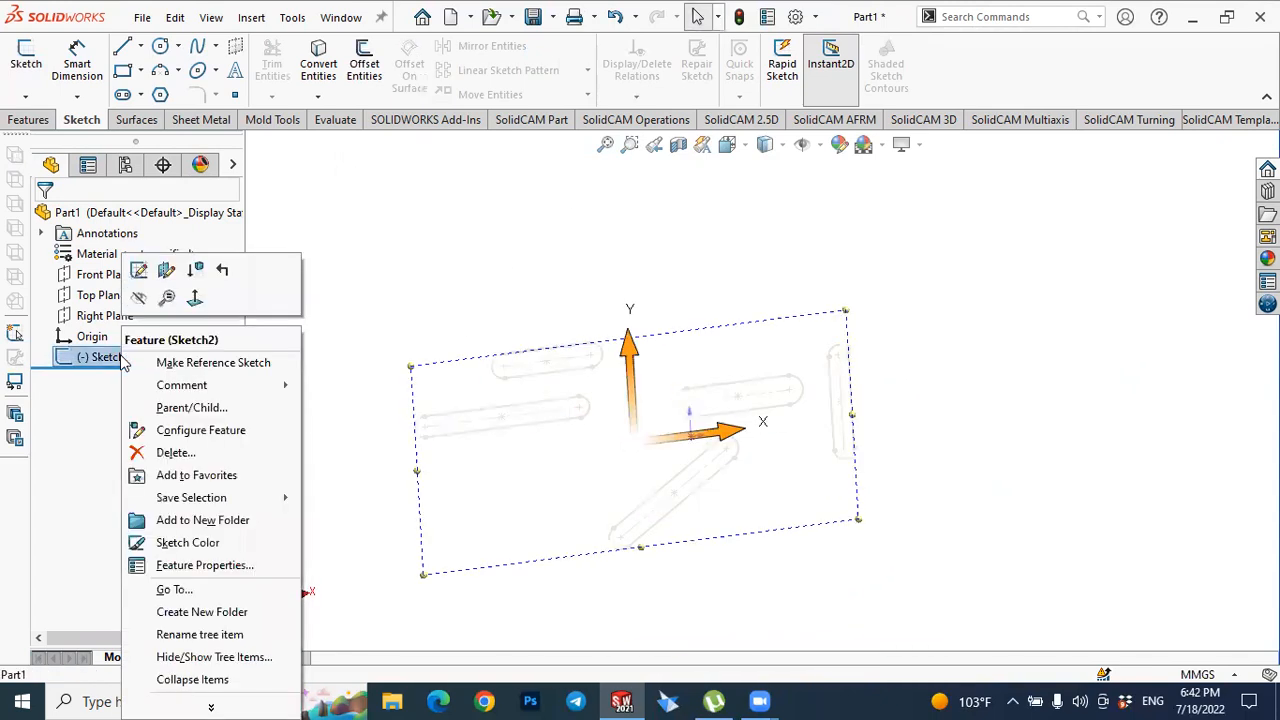
click(175, 452)
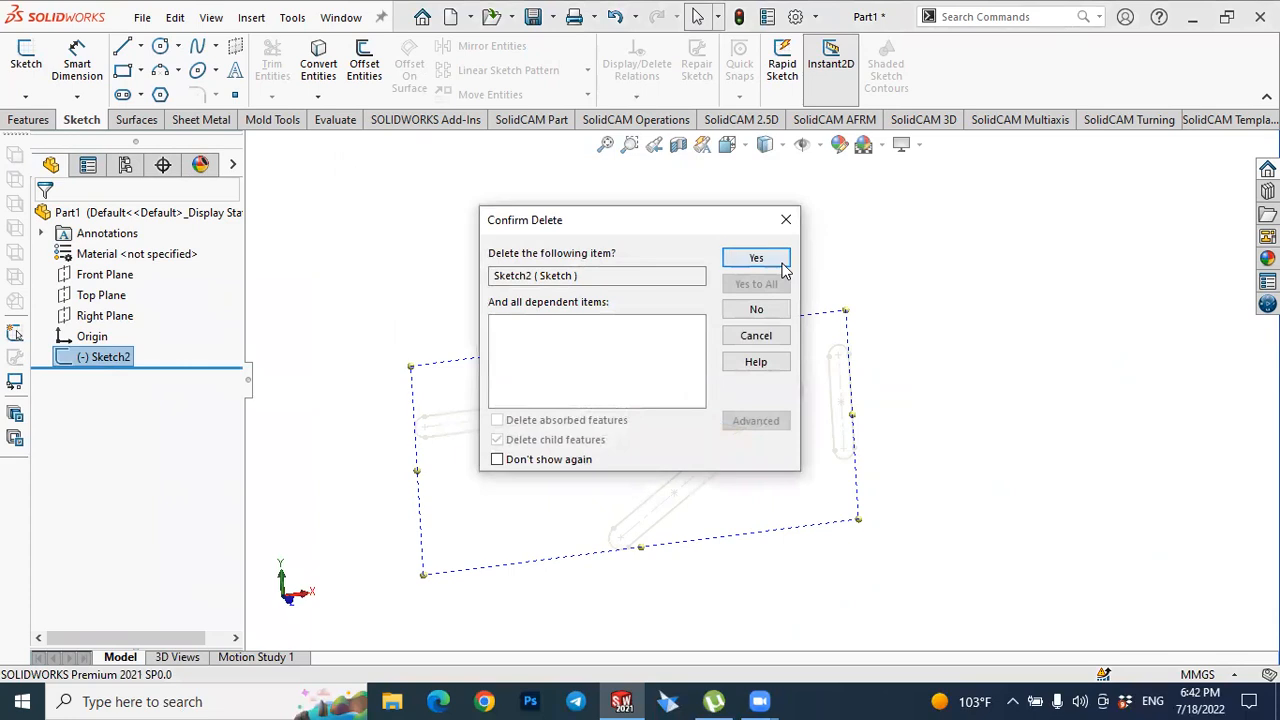
click(756, 259)
In a new Front Plane sketch, draw a 3 point arc slot without added dimensions, about 190 mm radius, 82° and 29 mm wide.
click(128, 275)
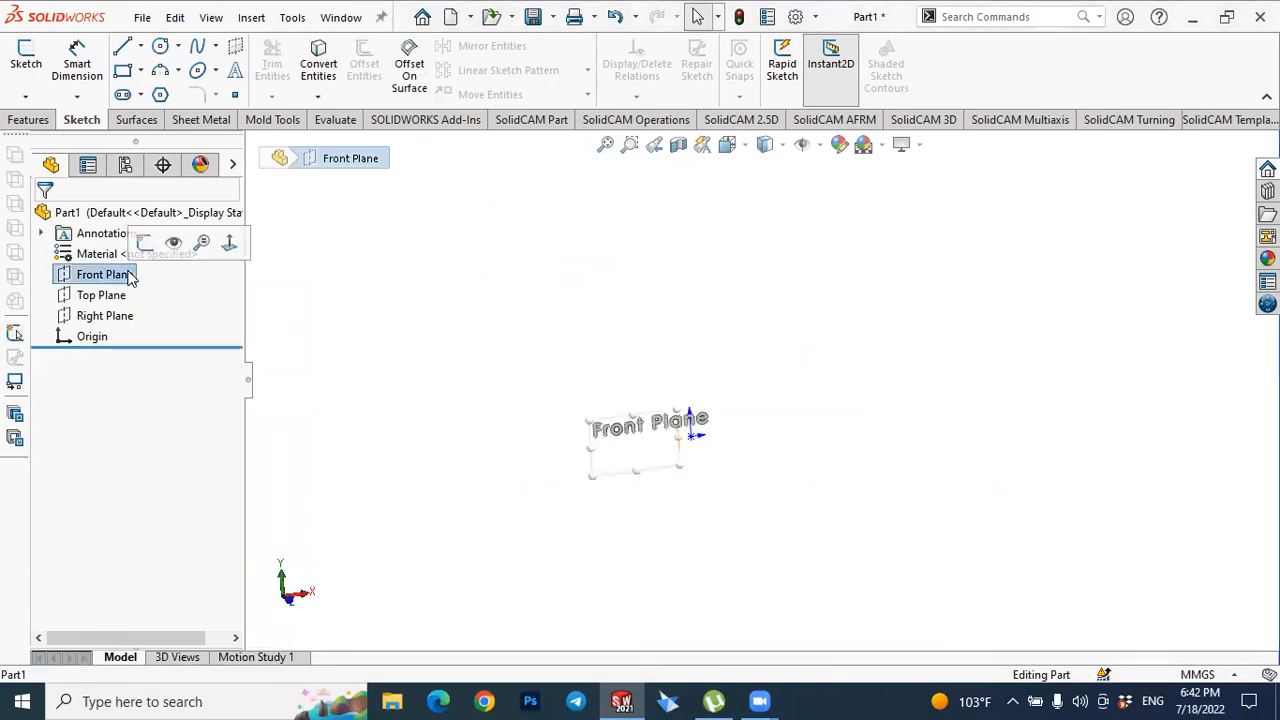
click(145, 243)
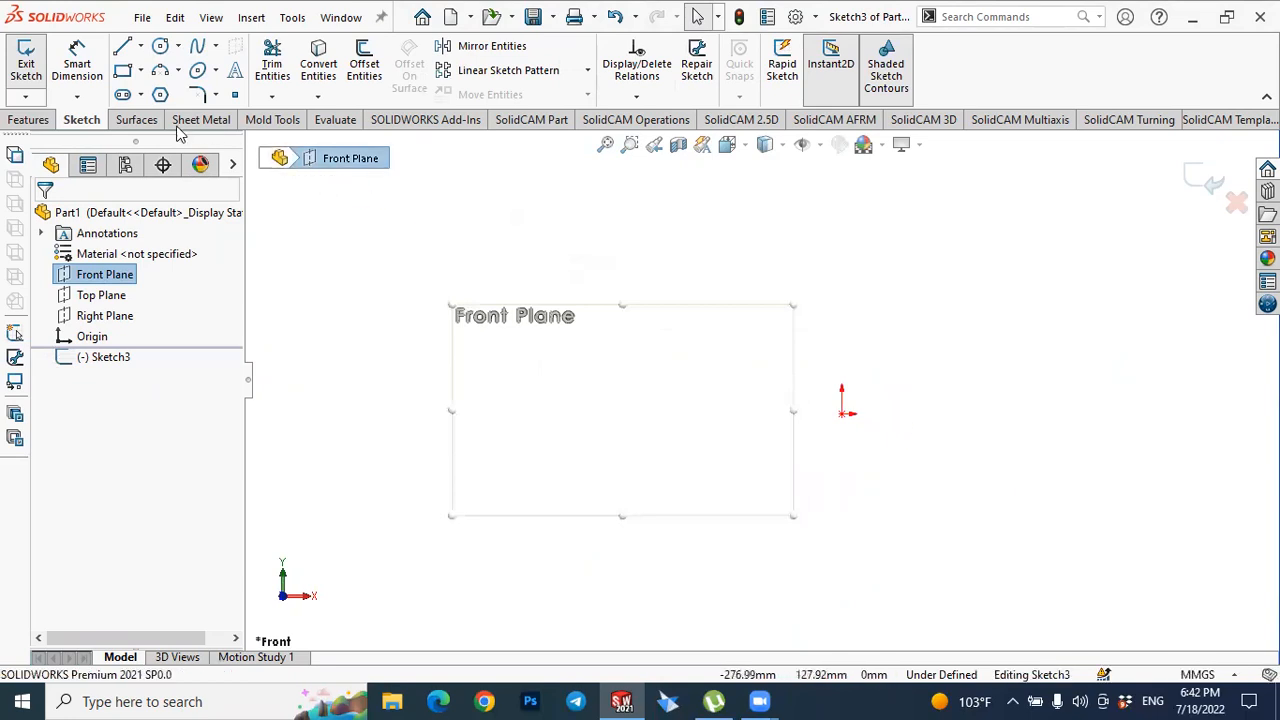
click(123, 96)
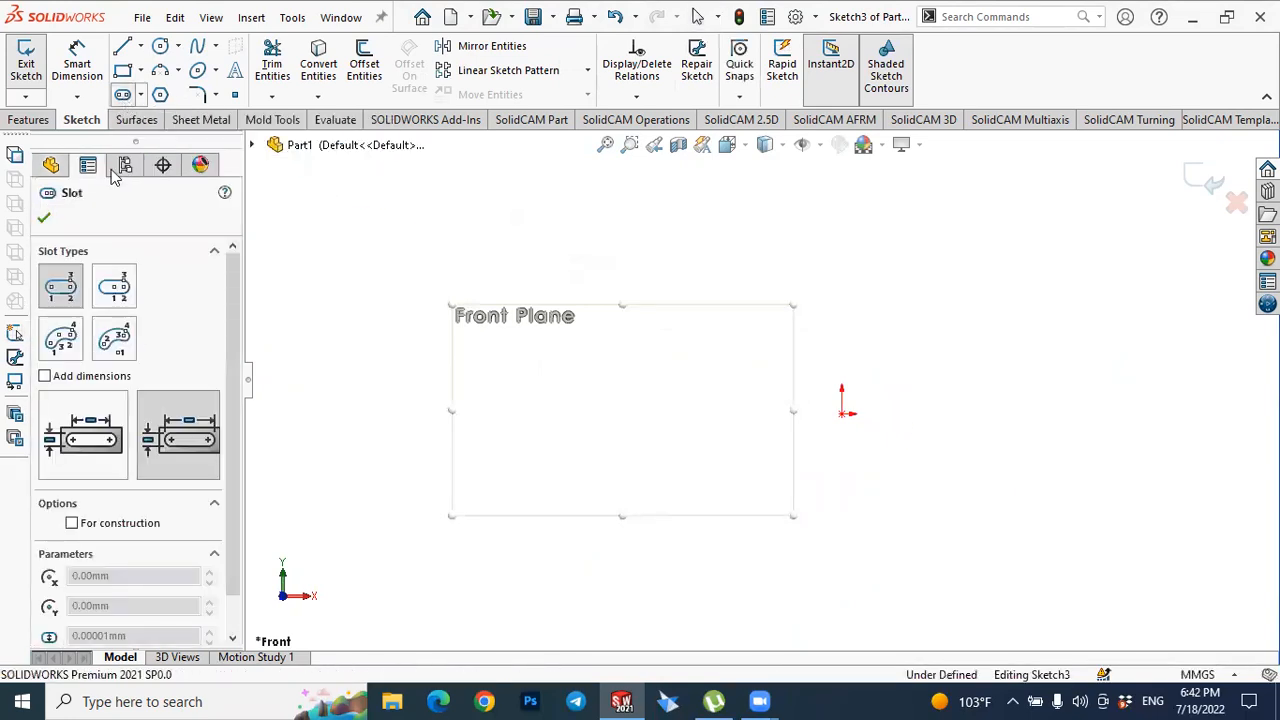
click(65, 342)
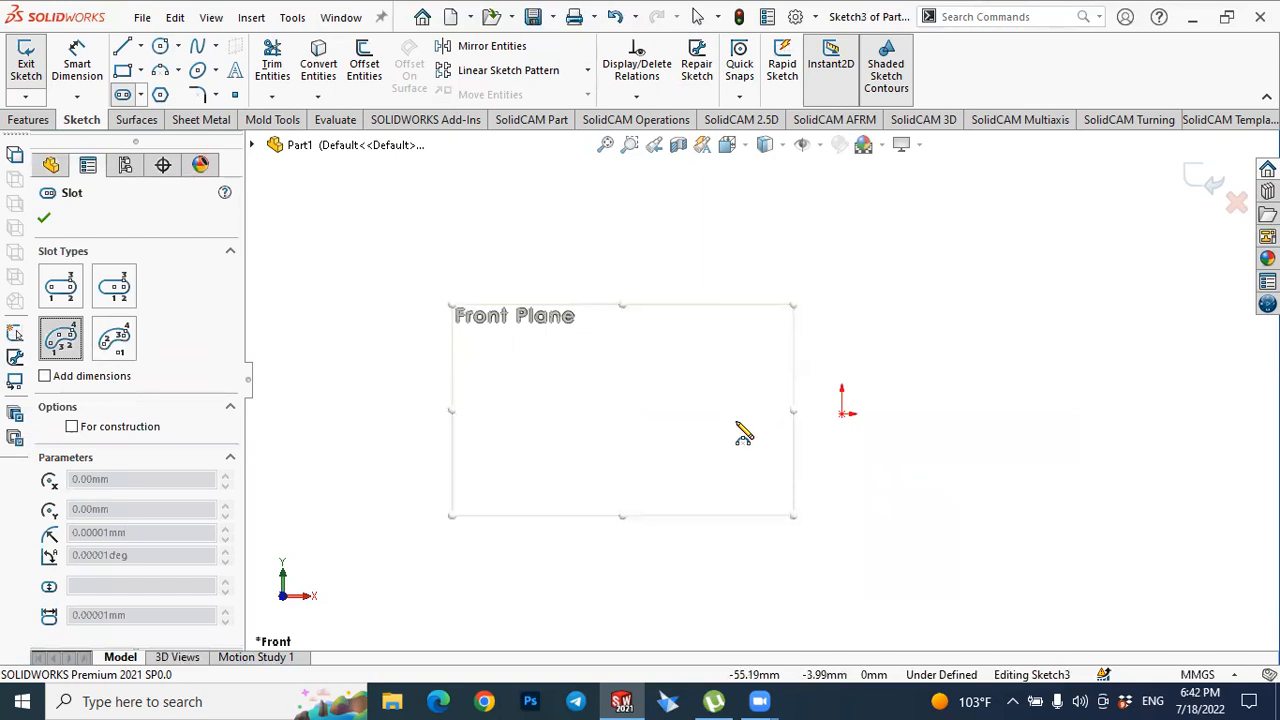
click(491, 403)
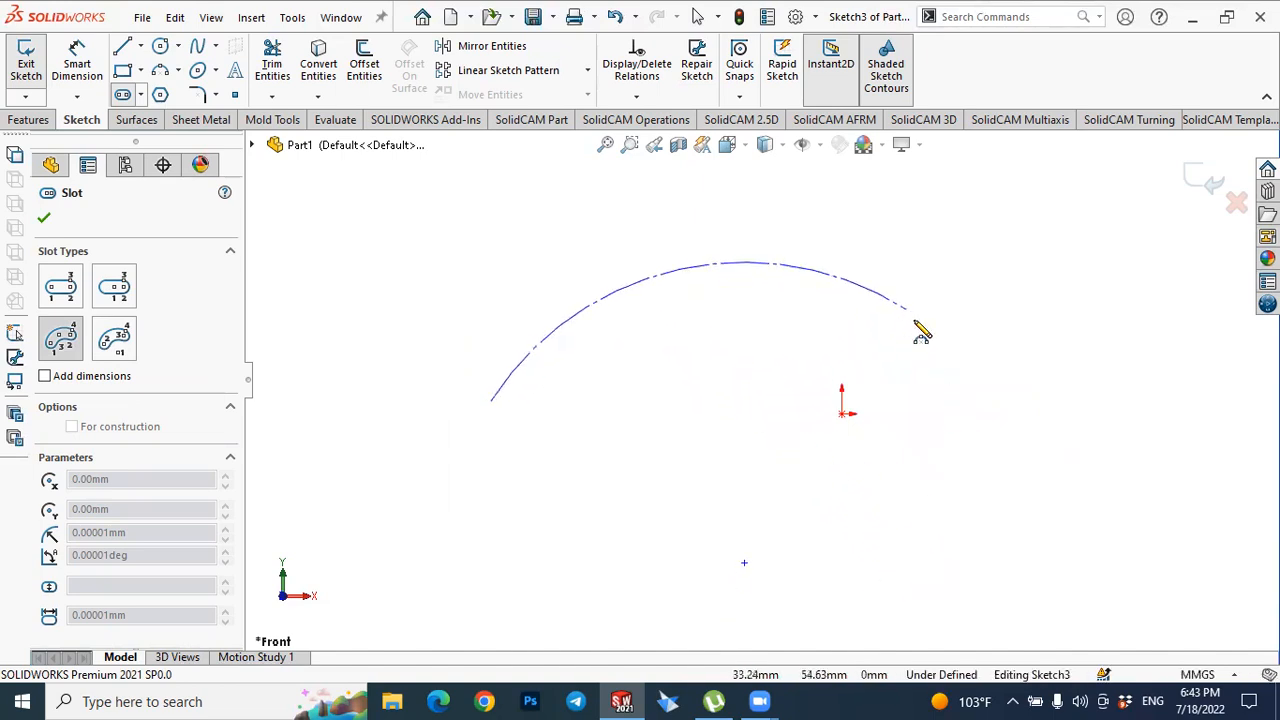
click(972, 395)
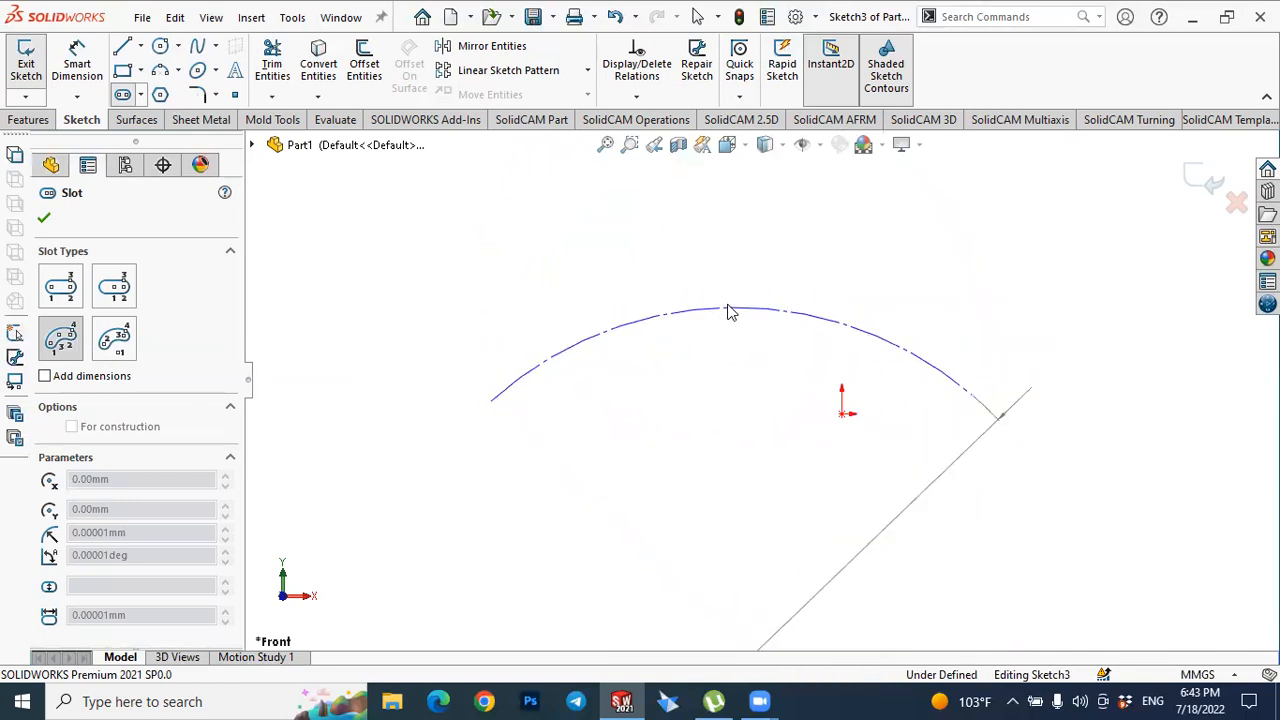
click(730, 312)
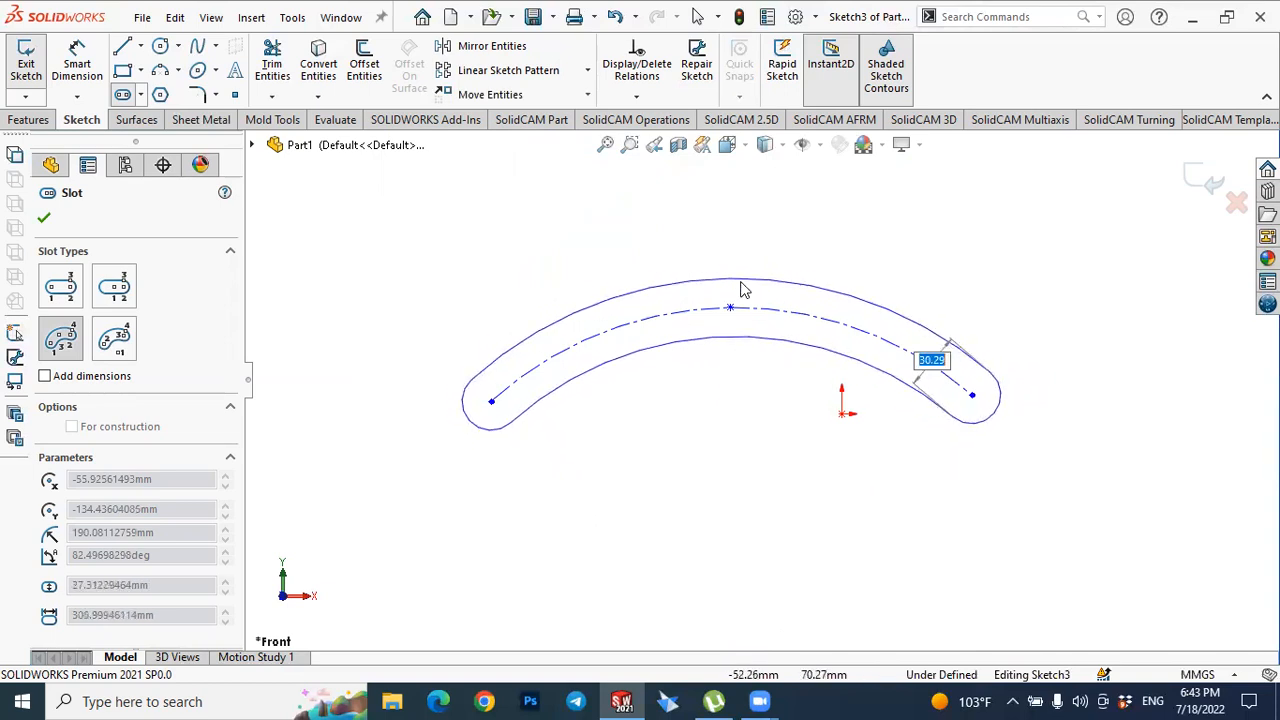
click(743, 287)
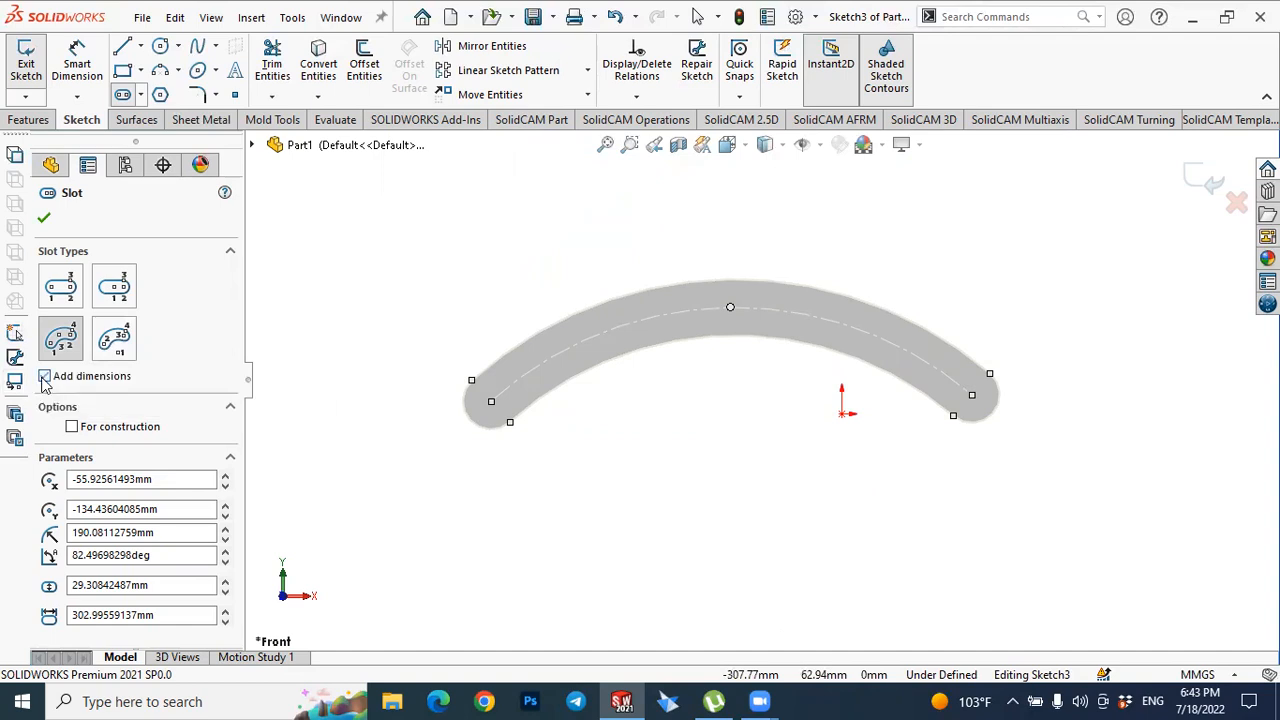
Sketch a 3 point arc slot with added dimensions below the first one, about 110 mm radius, 107° and 30 mm wide.
click(583, 545)
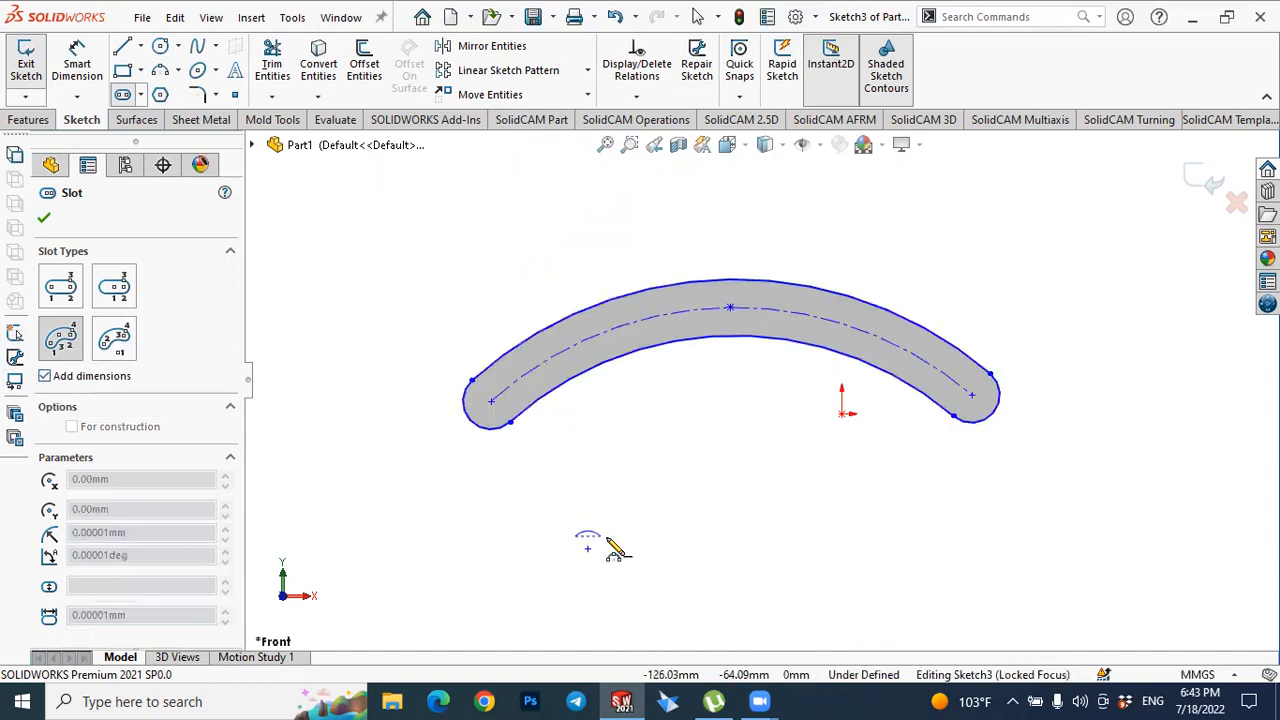
click(926, 567)
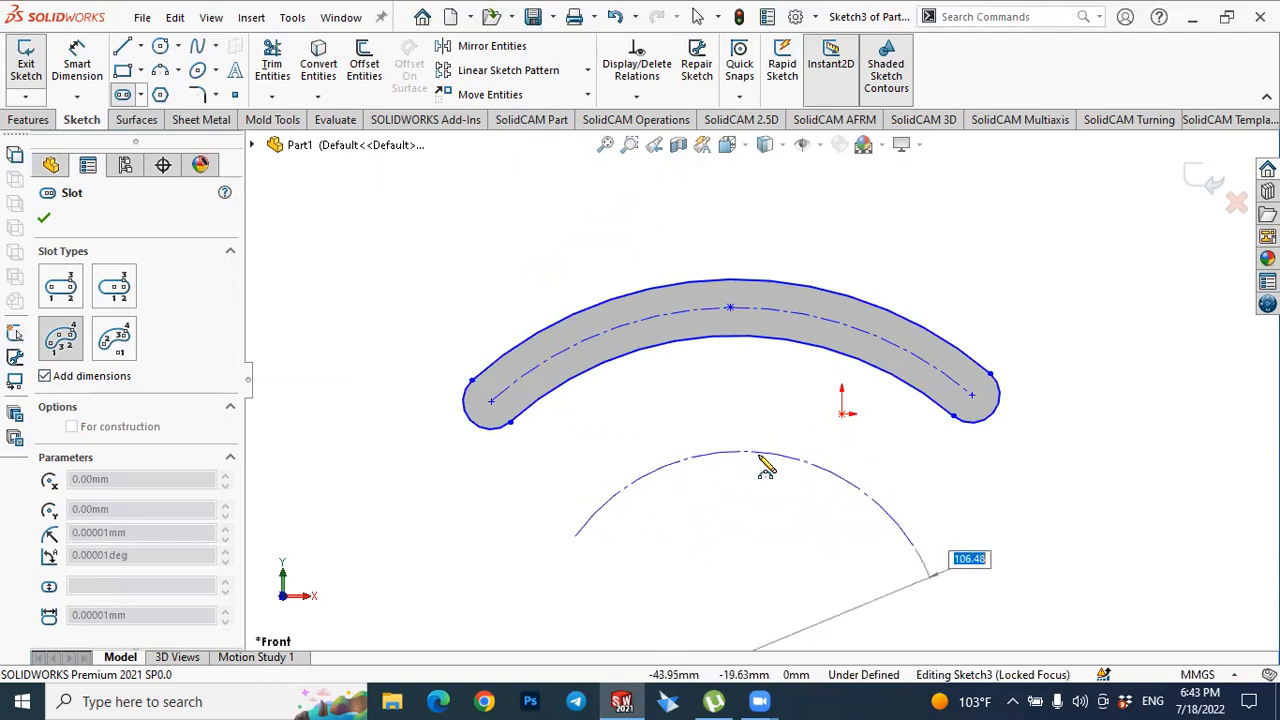
click(786, 434)
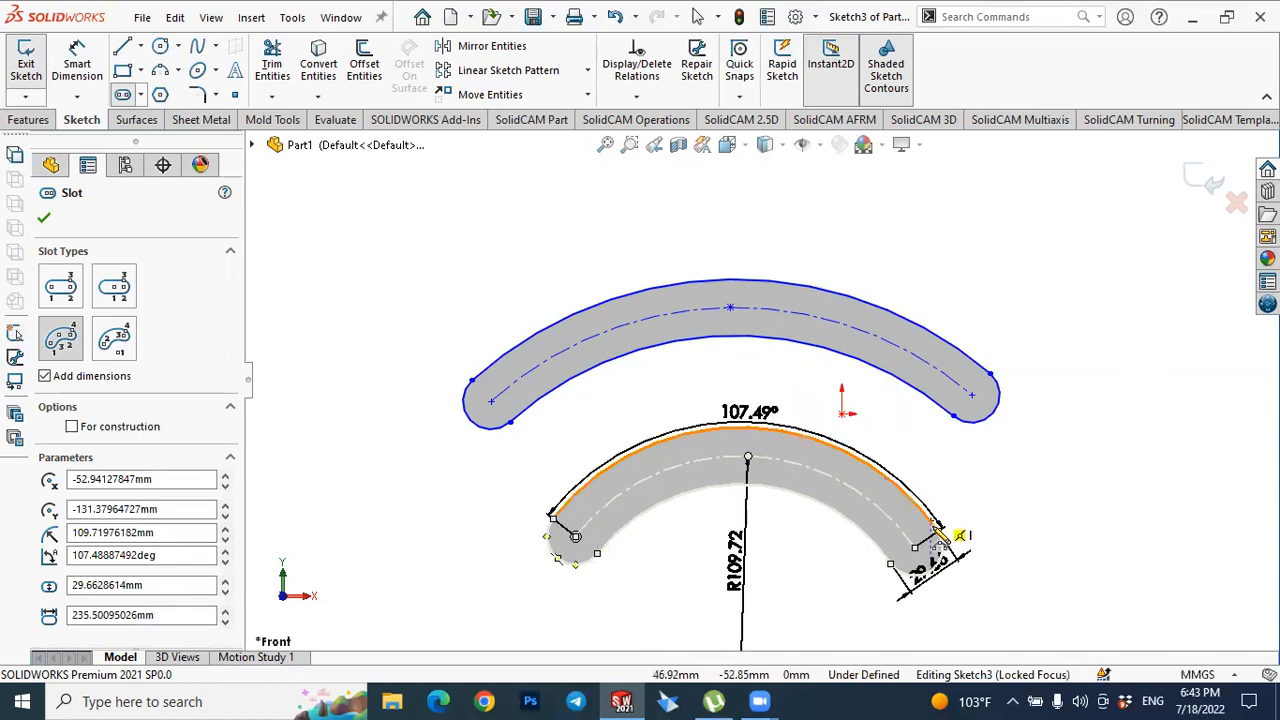
Sketch a centerpoint arc slot without added dimensions beside the arc slots, about 125 mm radius, 180° and 37 mm wide, and make it construction geometry.
scroll(786, 445, up, 1)
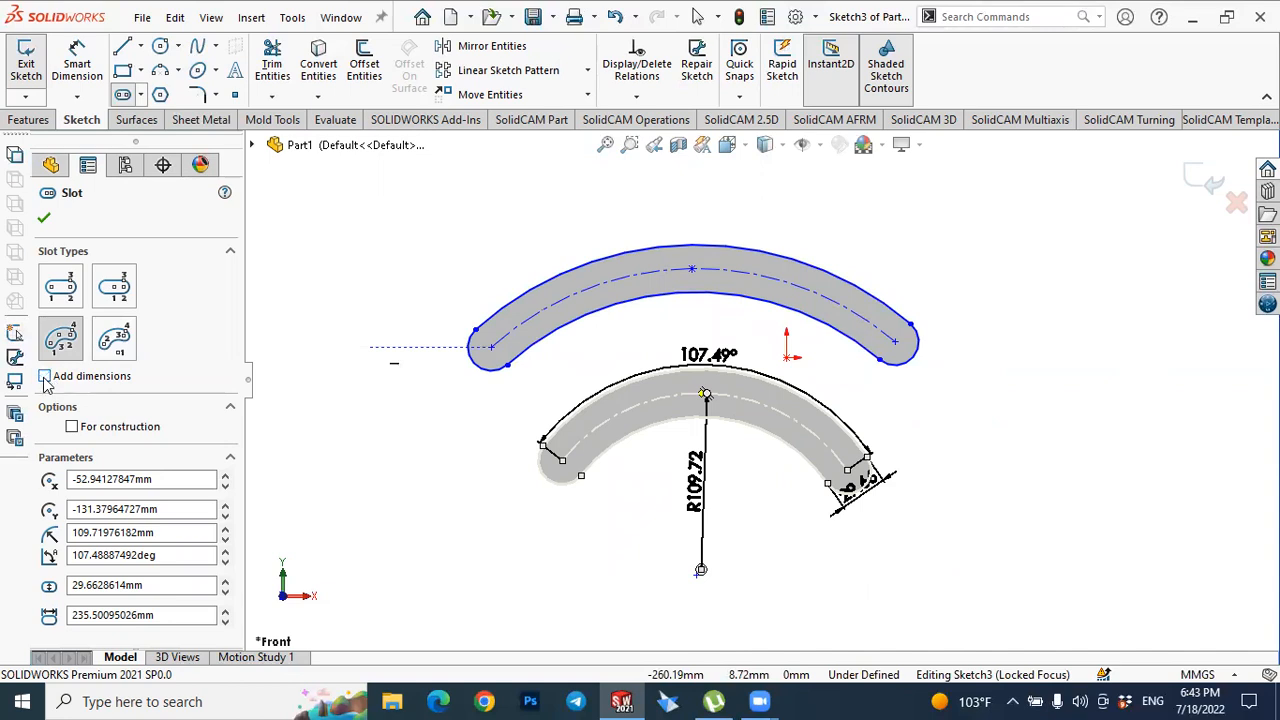
click(116, 338)
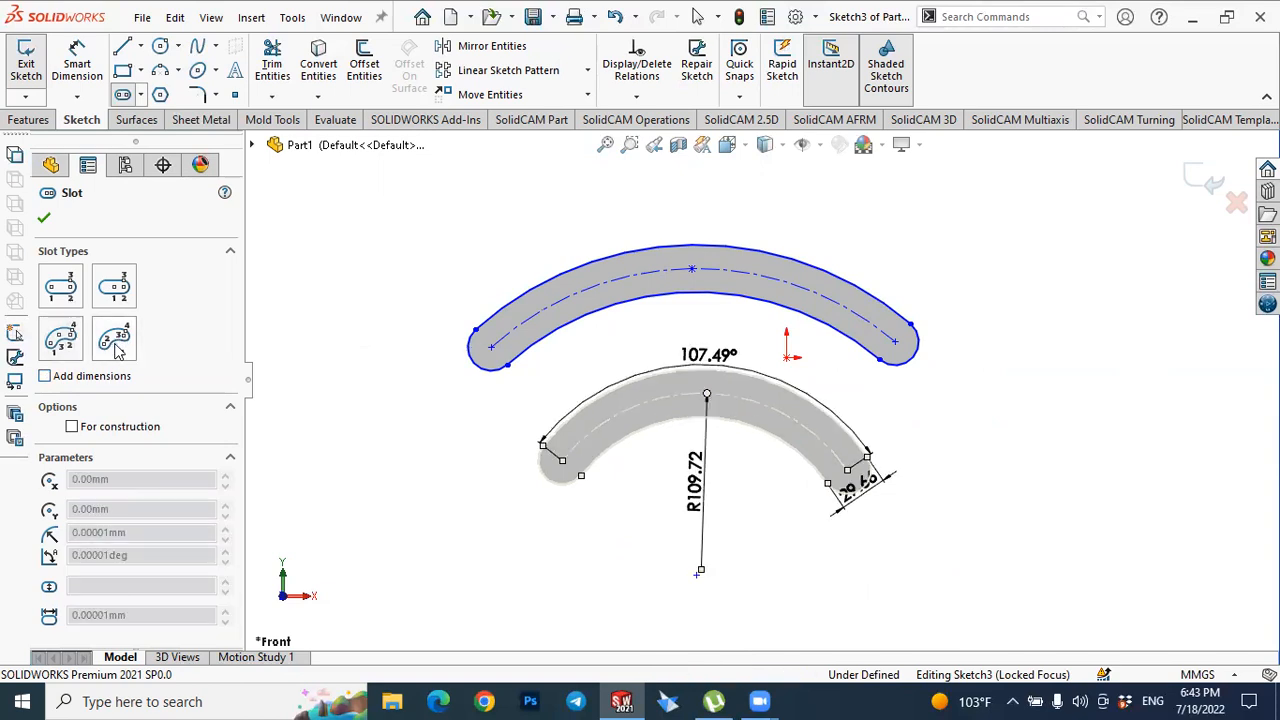
scroll(660, 484, up, 3)
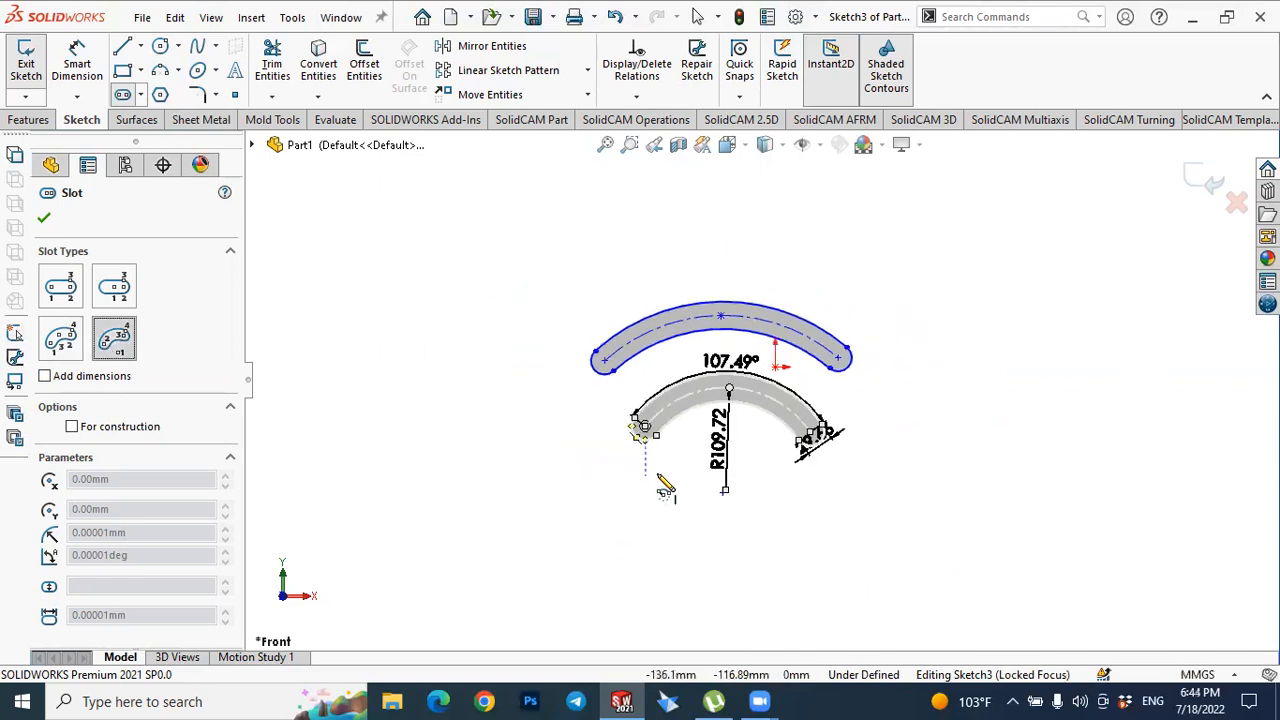
scroll(374, 251, down, 3)
click(542, 462)
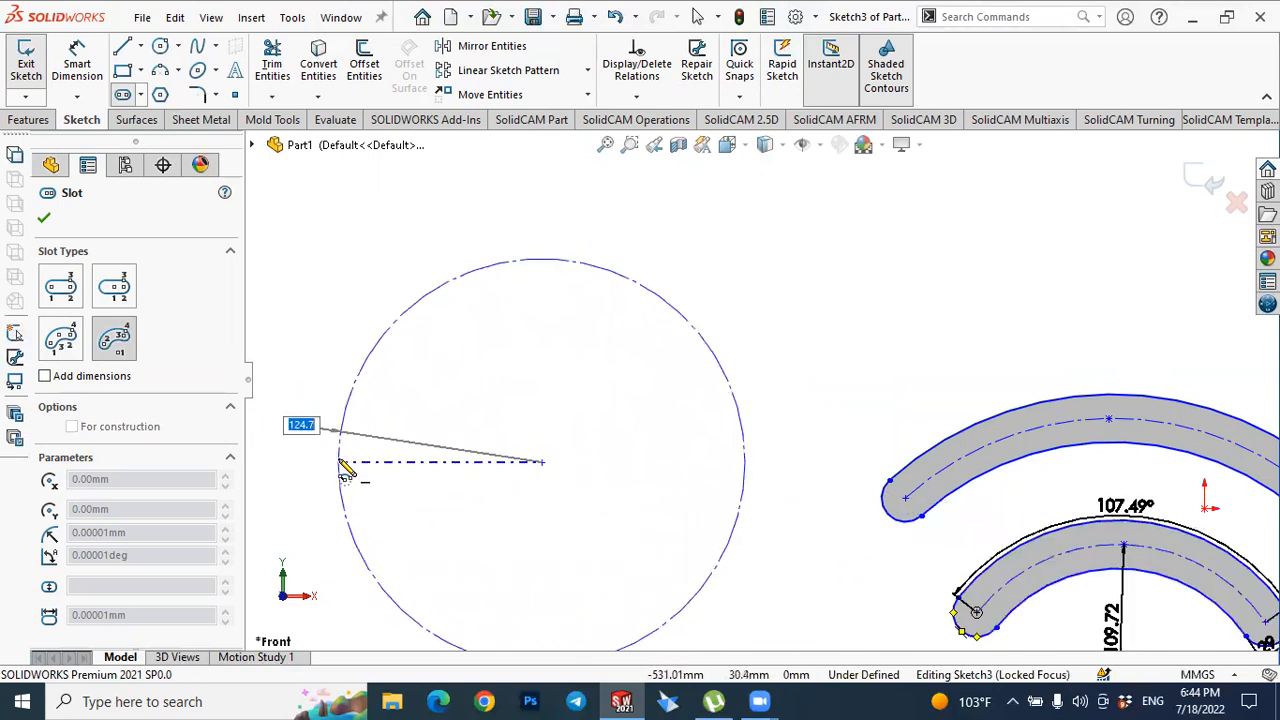
click(340, 462)
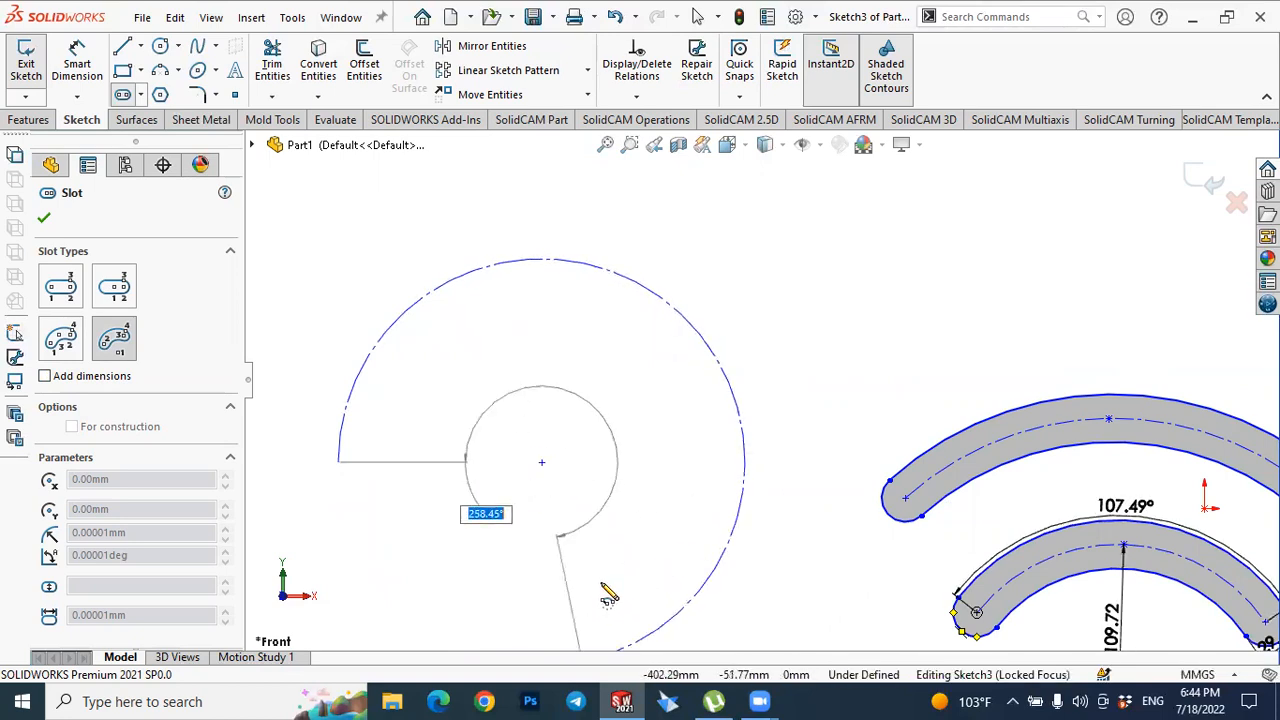
click(745, 461)
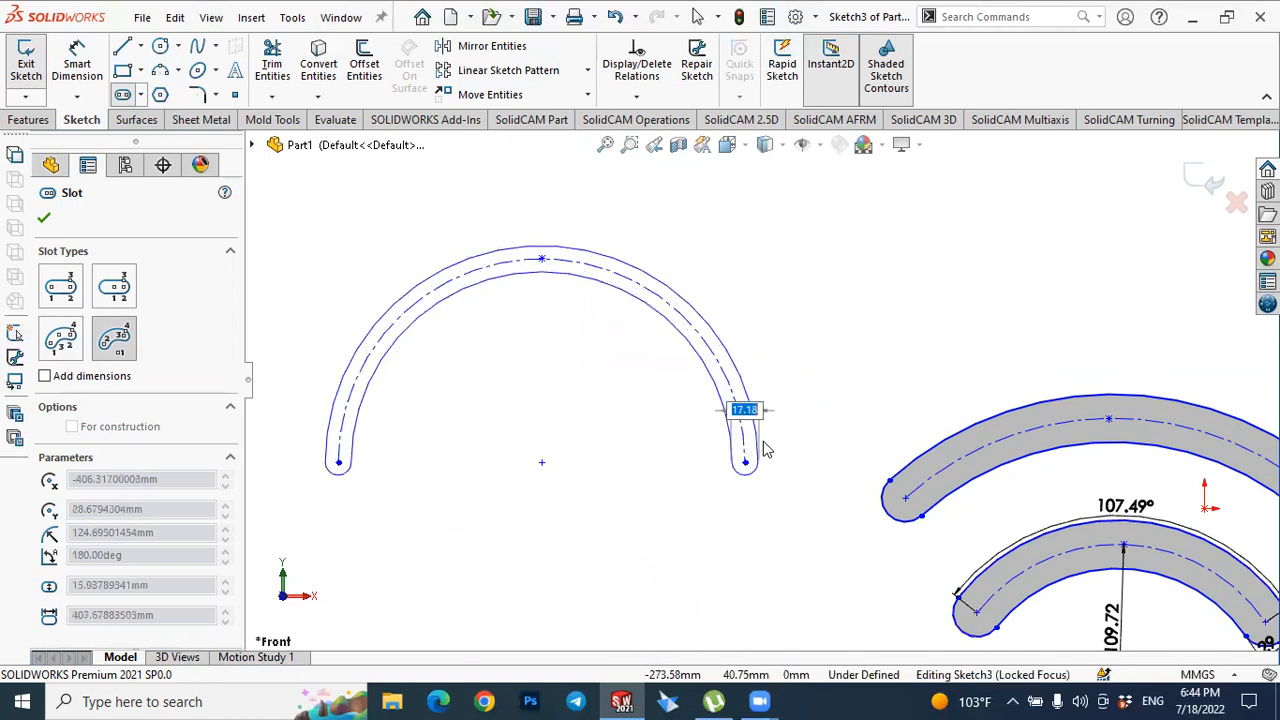
click(777, 449)
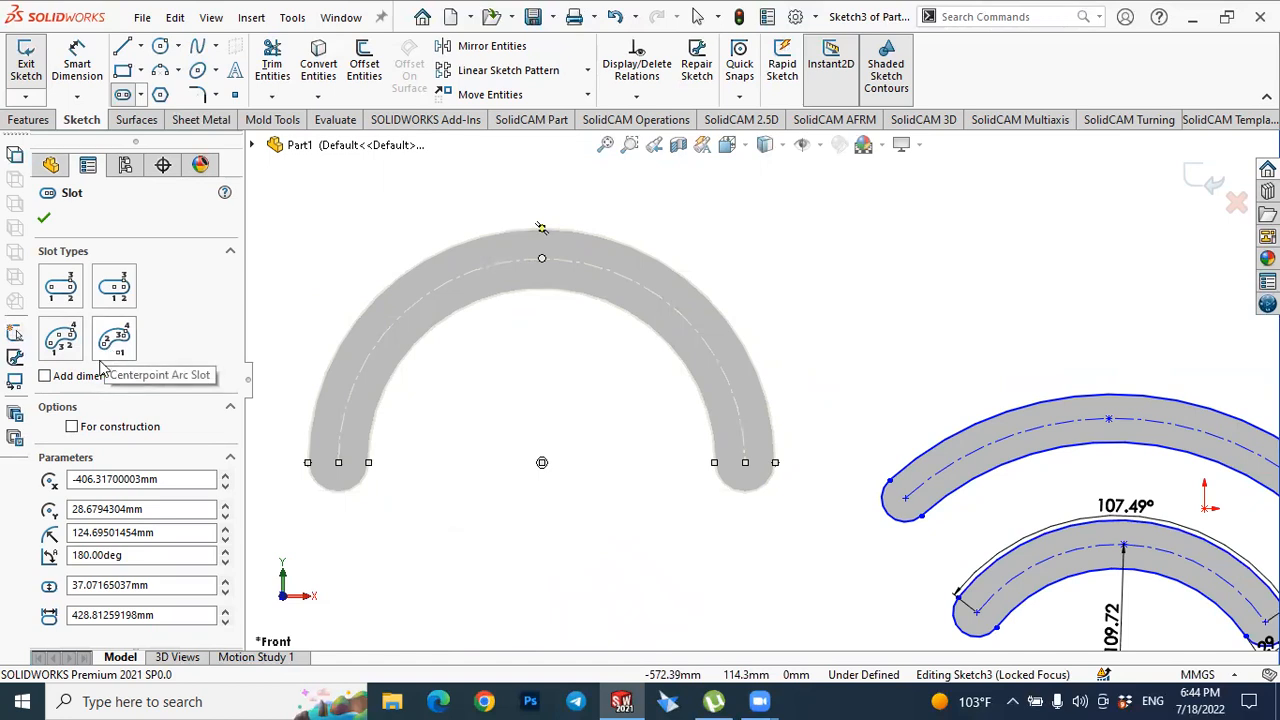
click(72, 428)
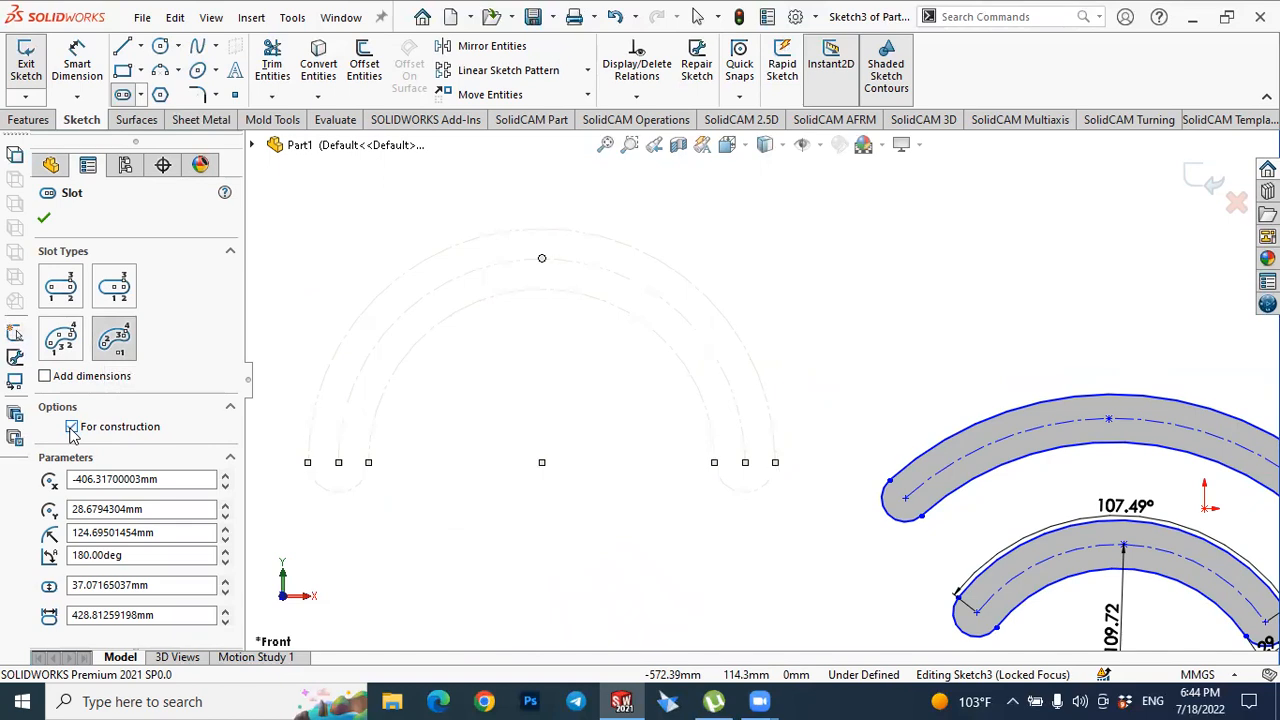
Sketch a second centerpoint arc slot for construction, up and left of the first, about 95 mm radius, 180° and 43 mm wide.
scroll(600, 460, up, 3)
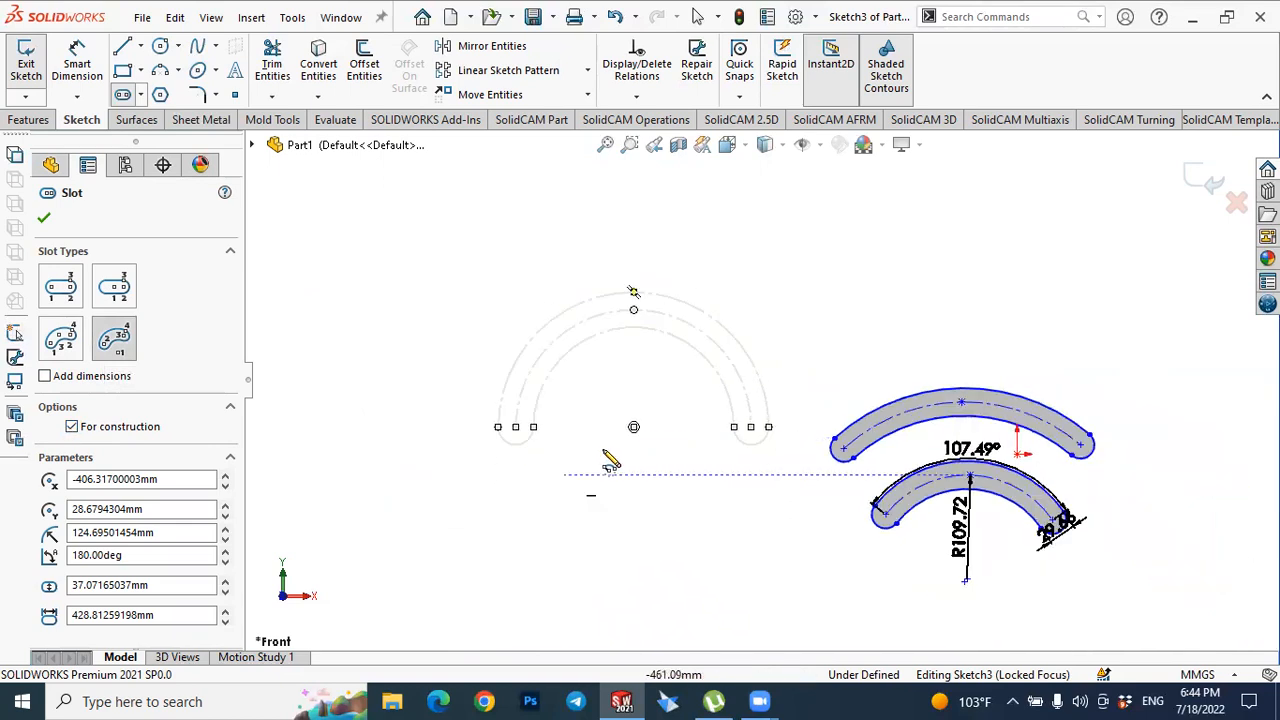
click(329, 269)
click(428, 272)
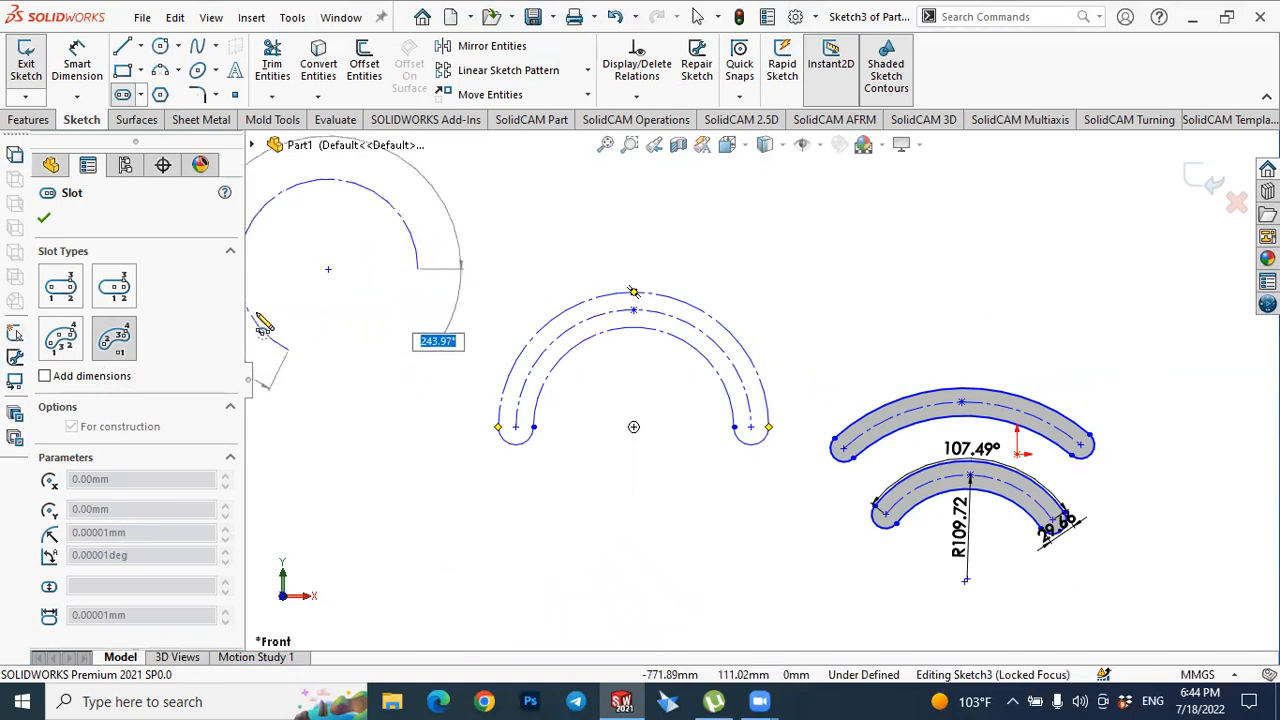
key(z)
click(398, 301)
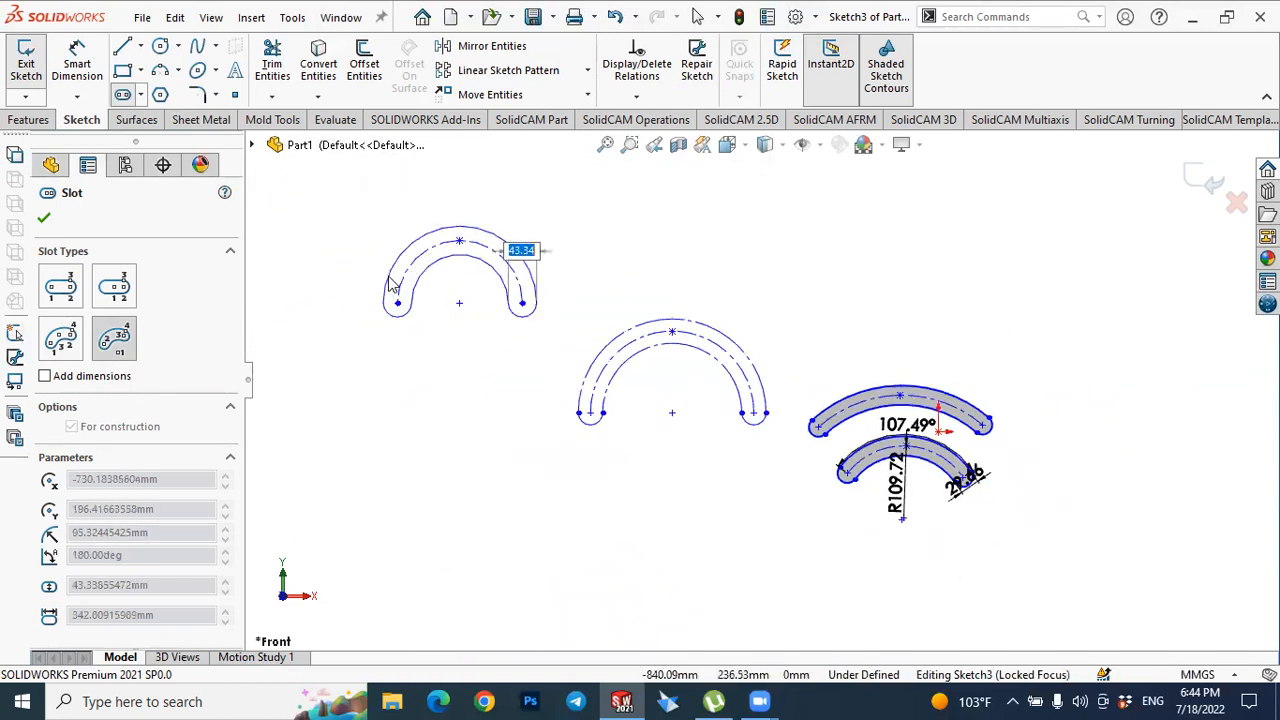
click(392, 285)
scroll(480, 258, up, 5)
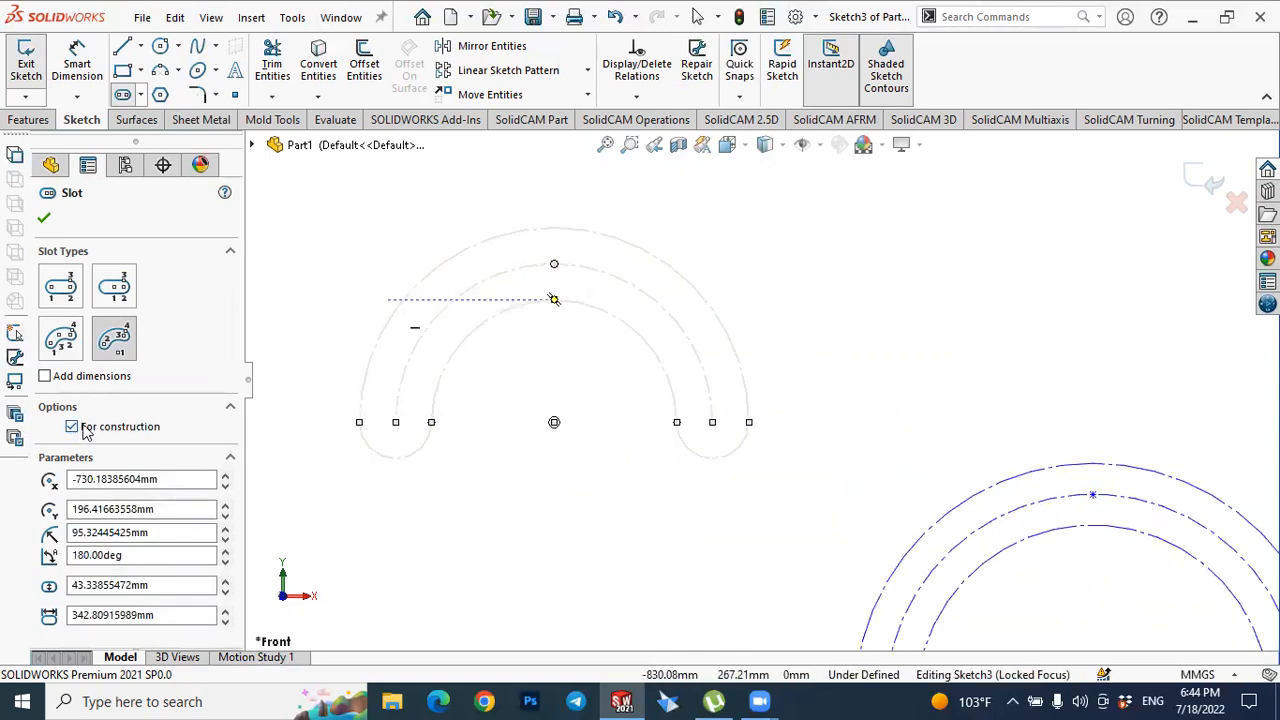
scroll(514, 382, up, 5)
scroll(932, 326, down, 2)
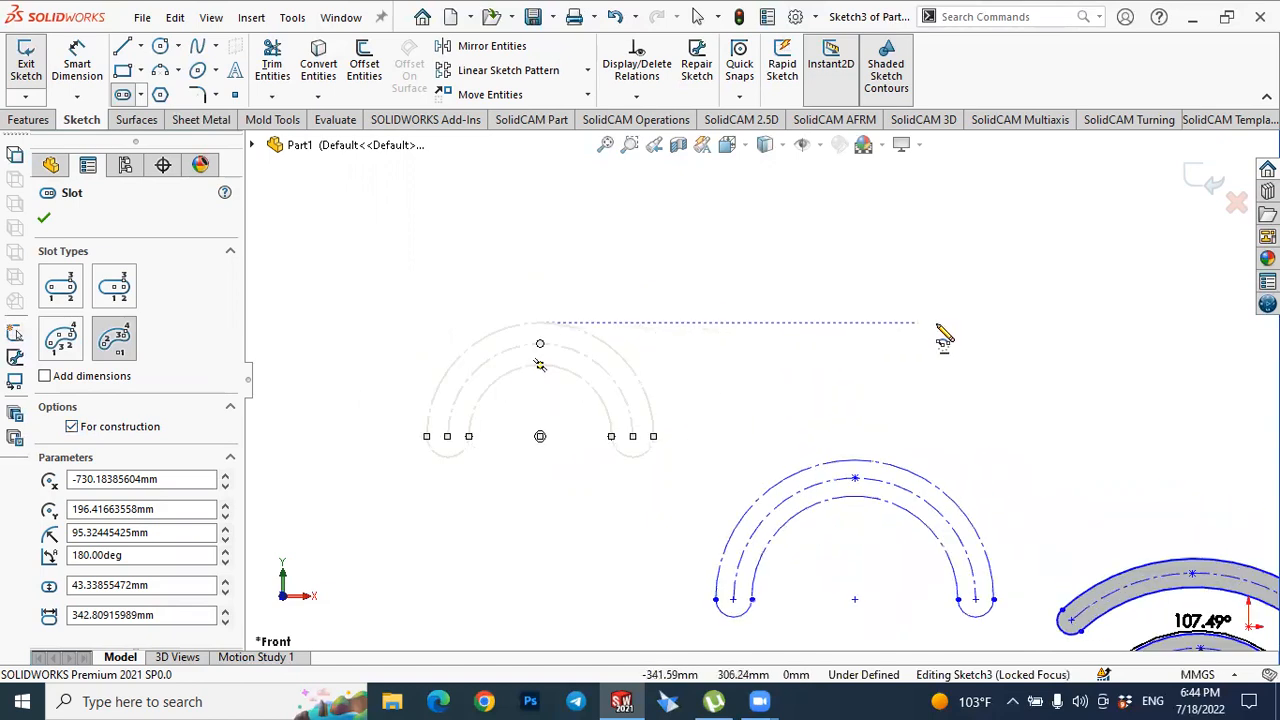
Turn off the construction option for the newly drawn 95 mm radius arc slot and leave the Slot tool.
click(71, 426)
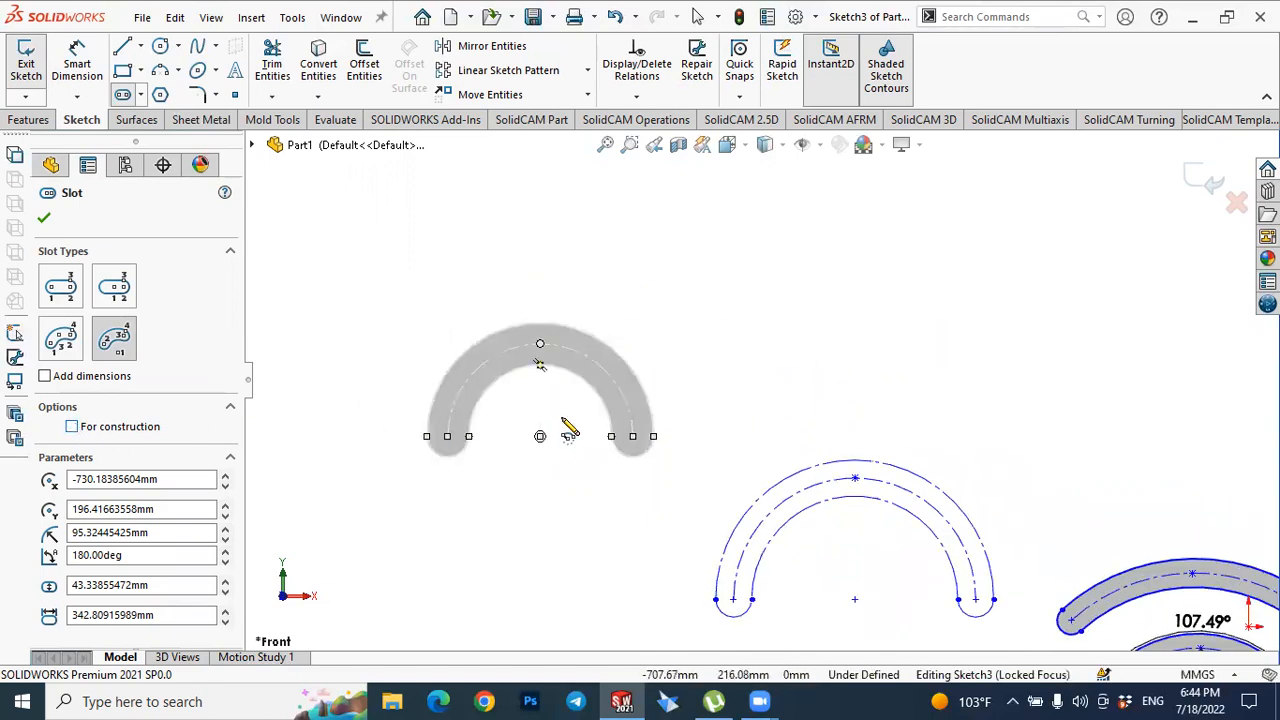
click(562, 414)
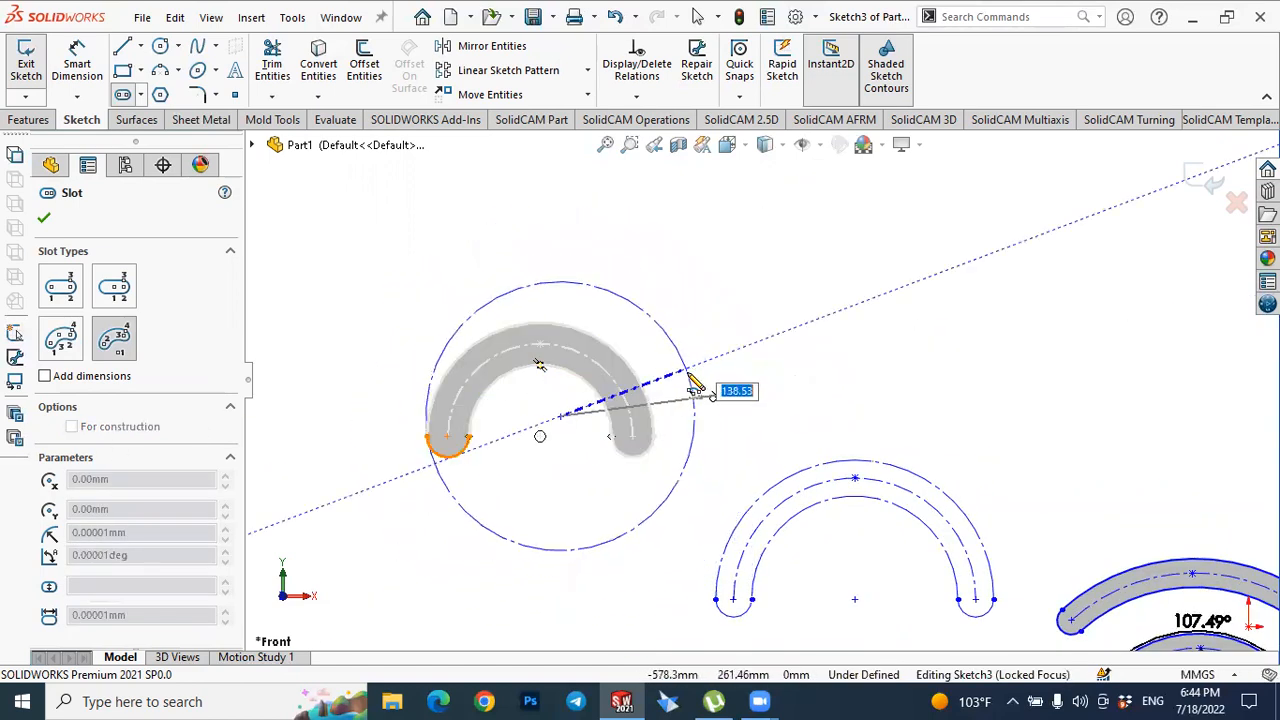
key(Escape)
scroll(555, 430, down, 2)
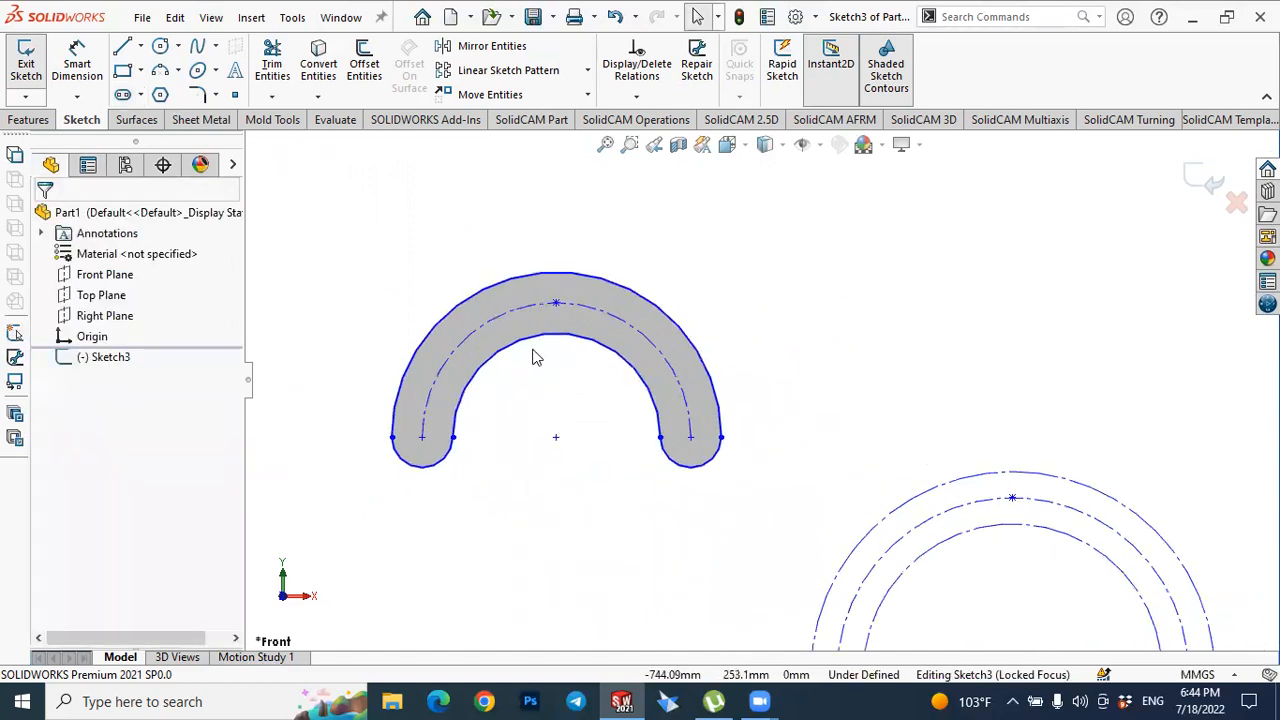
Convert the finished upper-left arc slot to construction geometry through its properties.
click(531, 347)
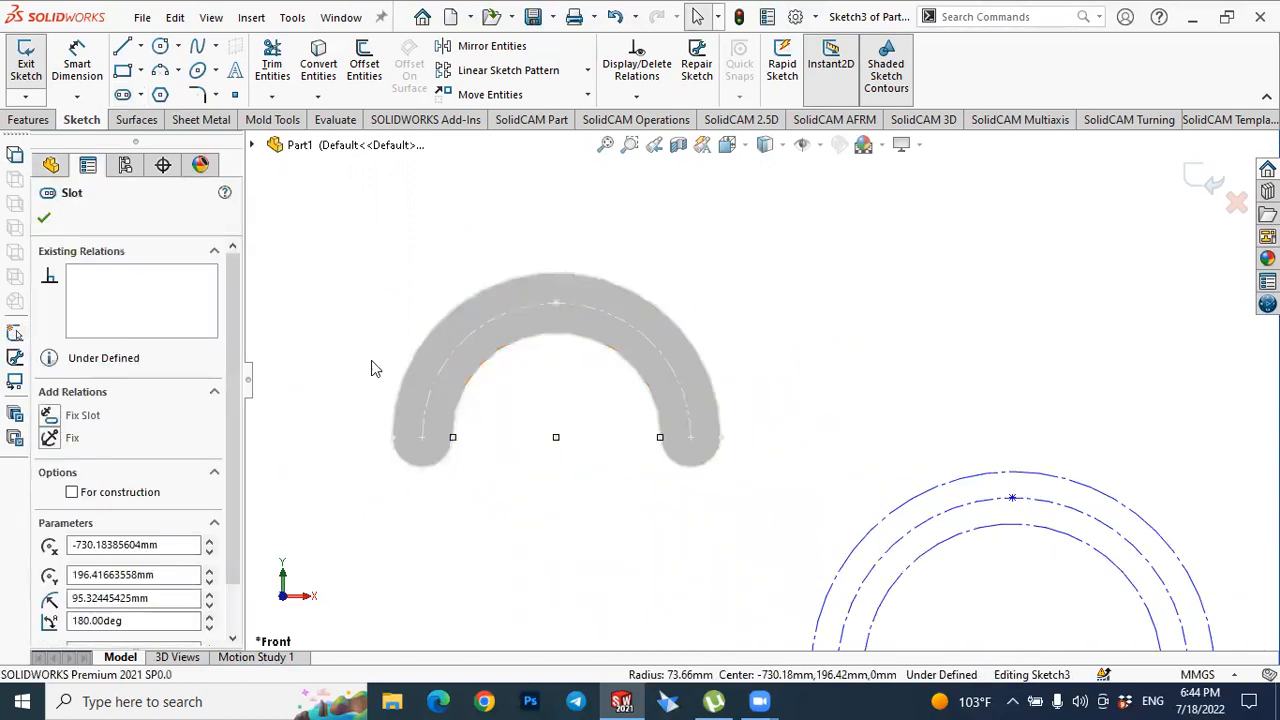
click(72, 493)
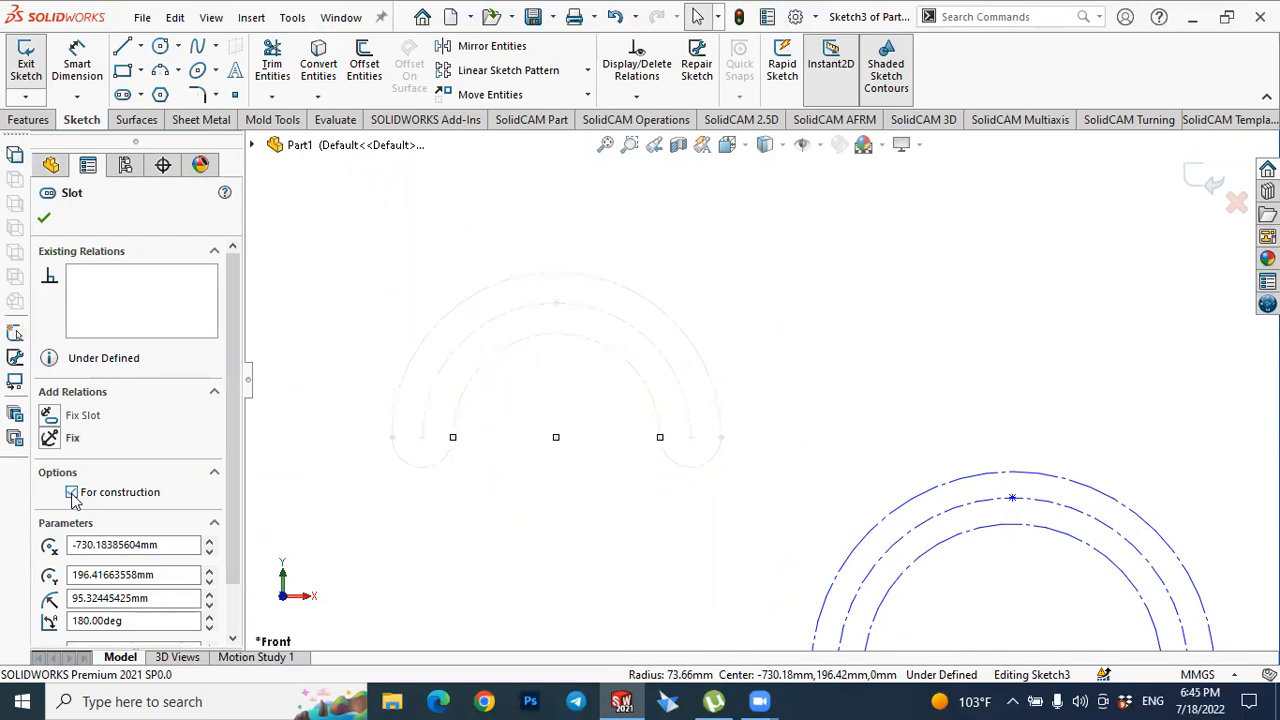
click(43, 222)
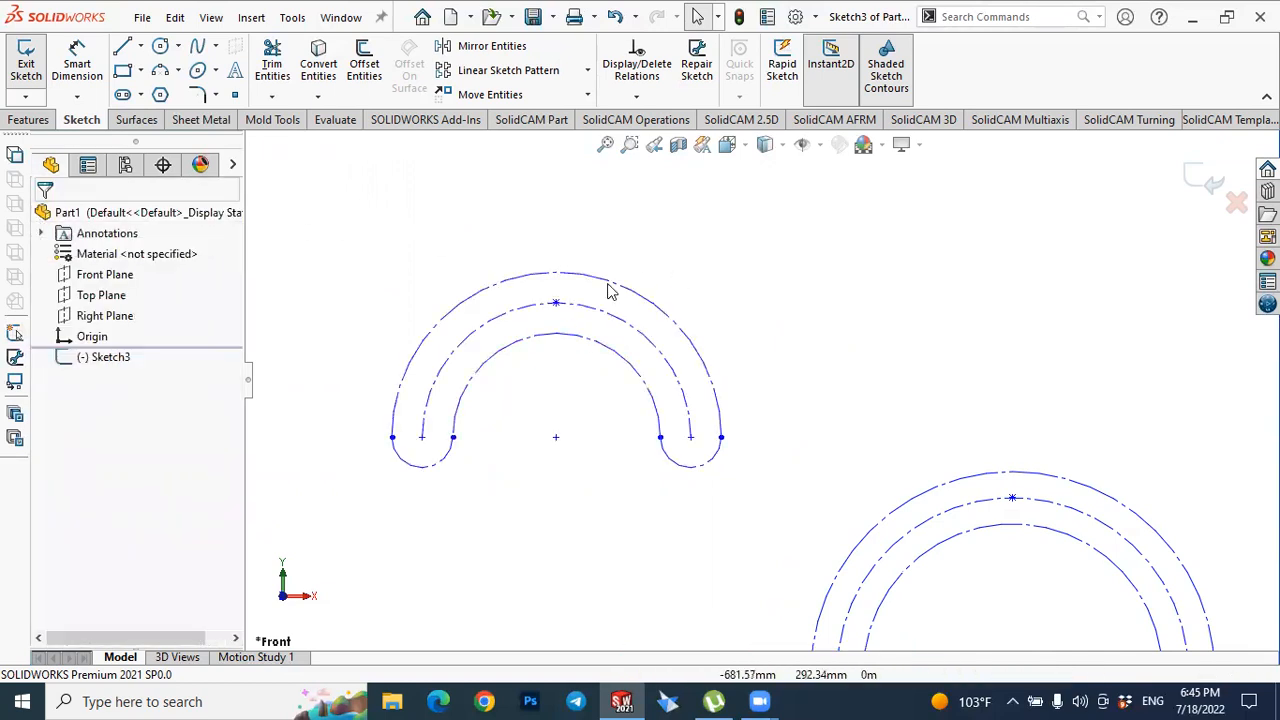
scroll(670, 420, up, 3)
scroll(1046, 400, down, 3)
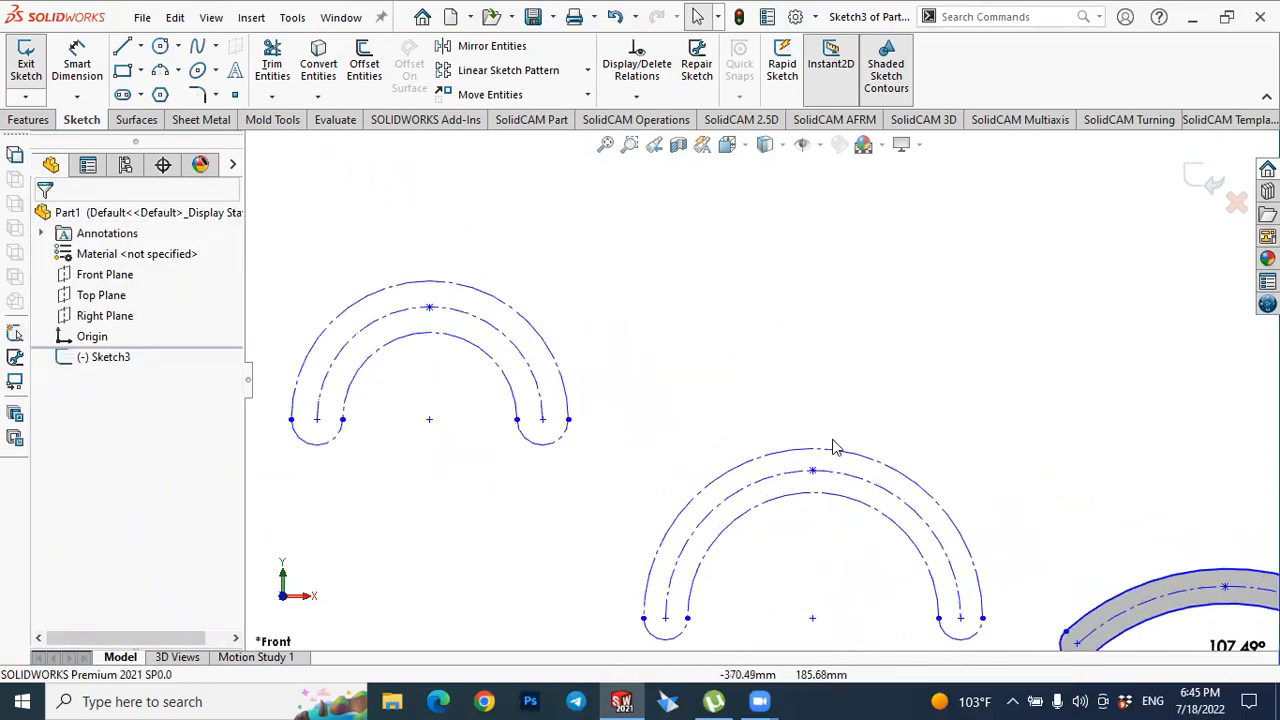
Change the upper-left arc slot from construction back to regular sketch geometry.
click(424, 287)
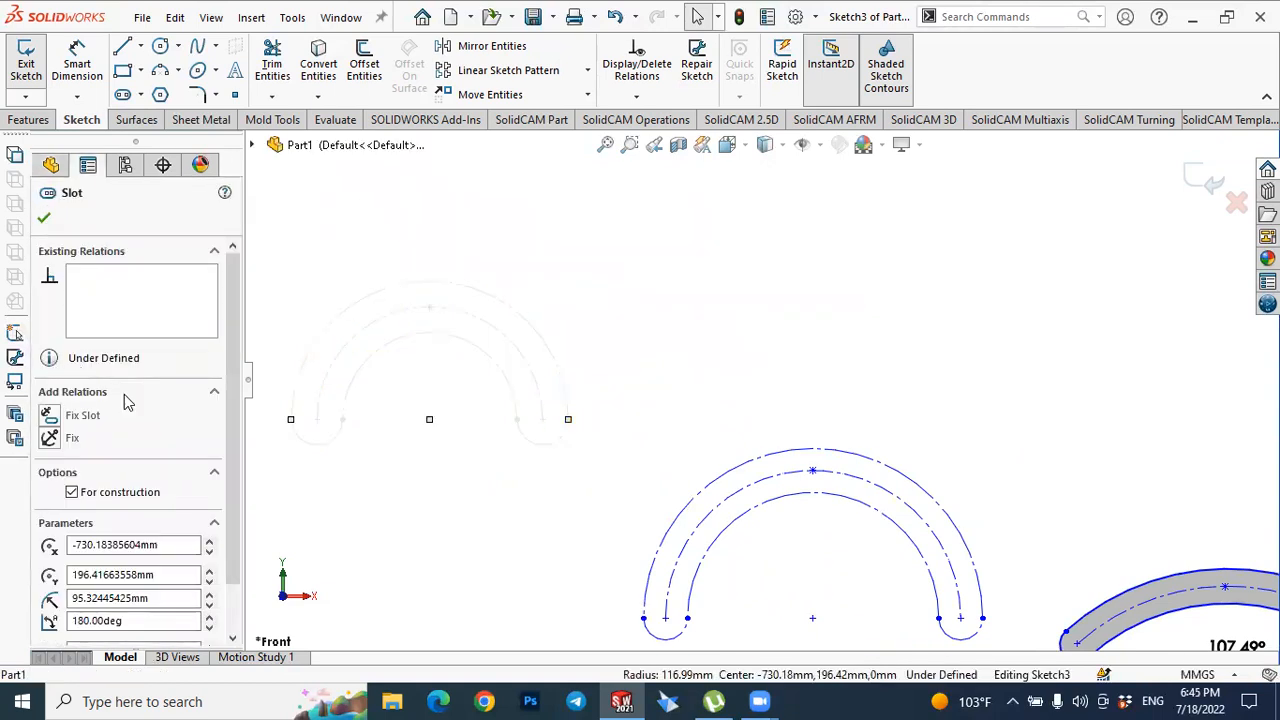
click(72, 493)
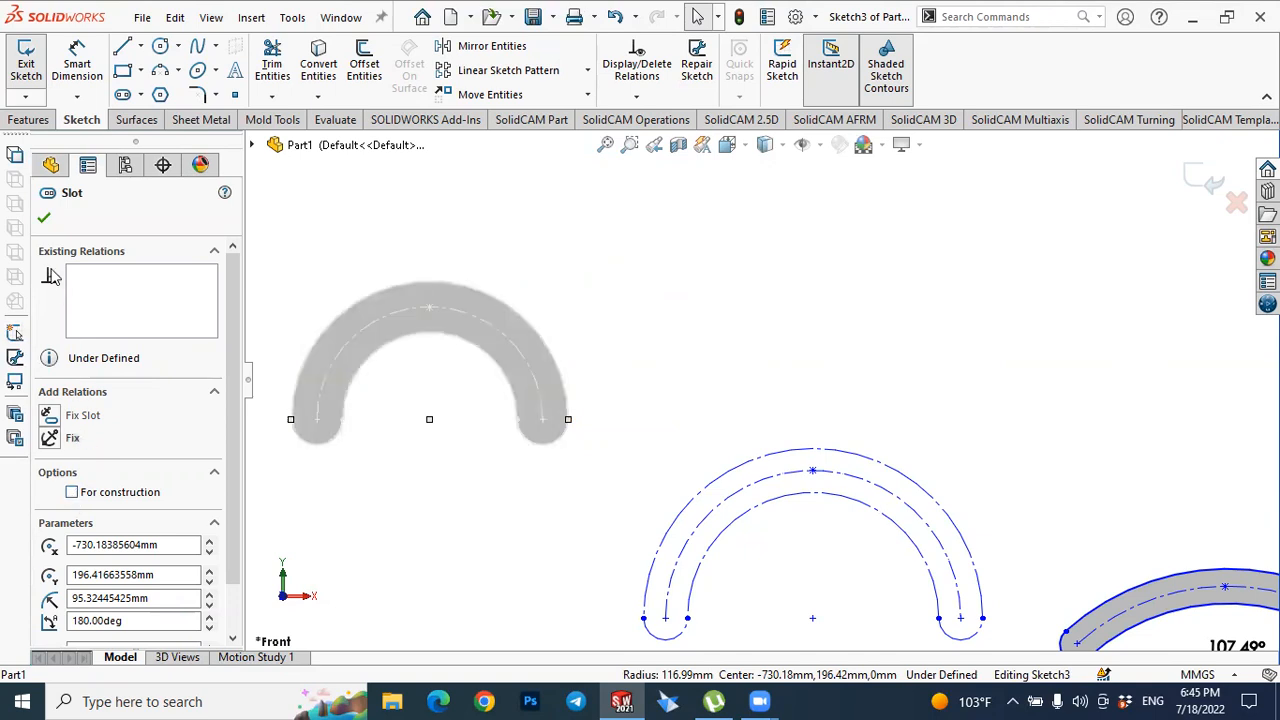
click(44, 222)
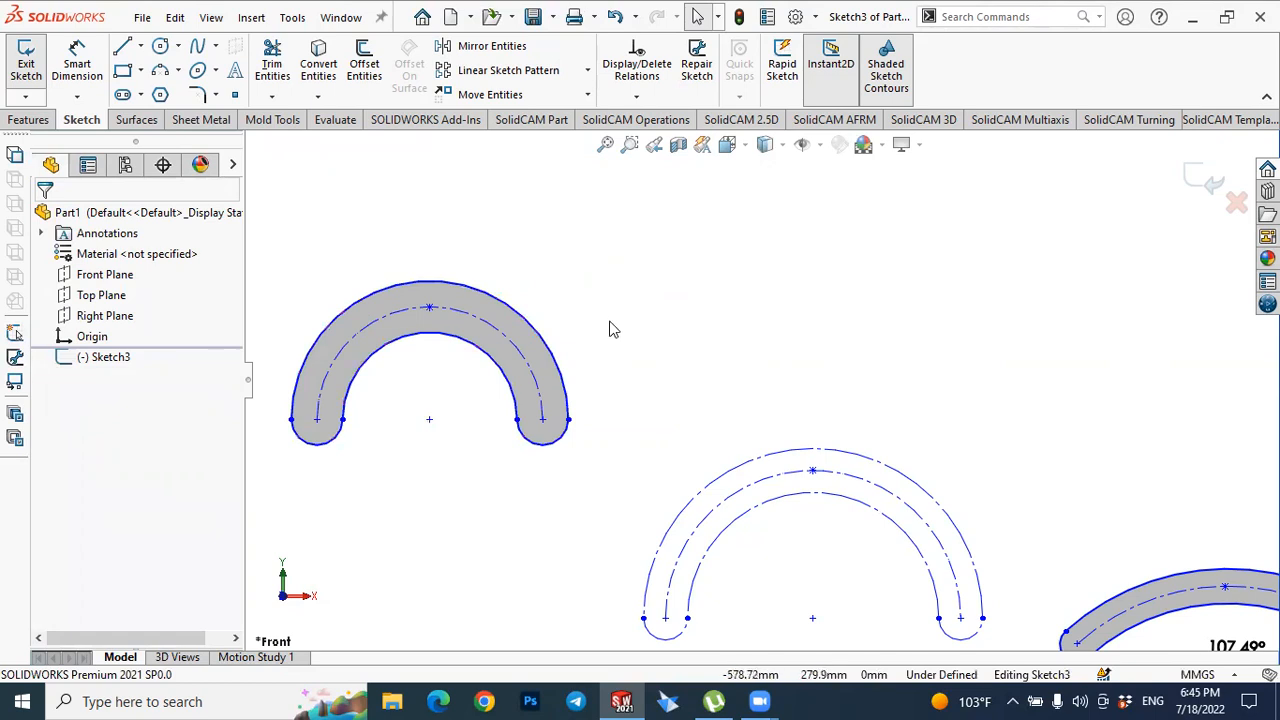
Sketch a horizontal line about 480 mm long in the empty area above the slots.
scroll(613, 330, up, 3)
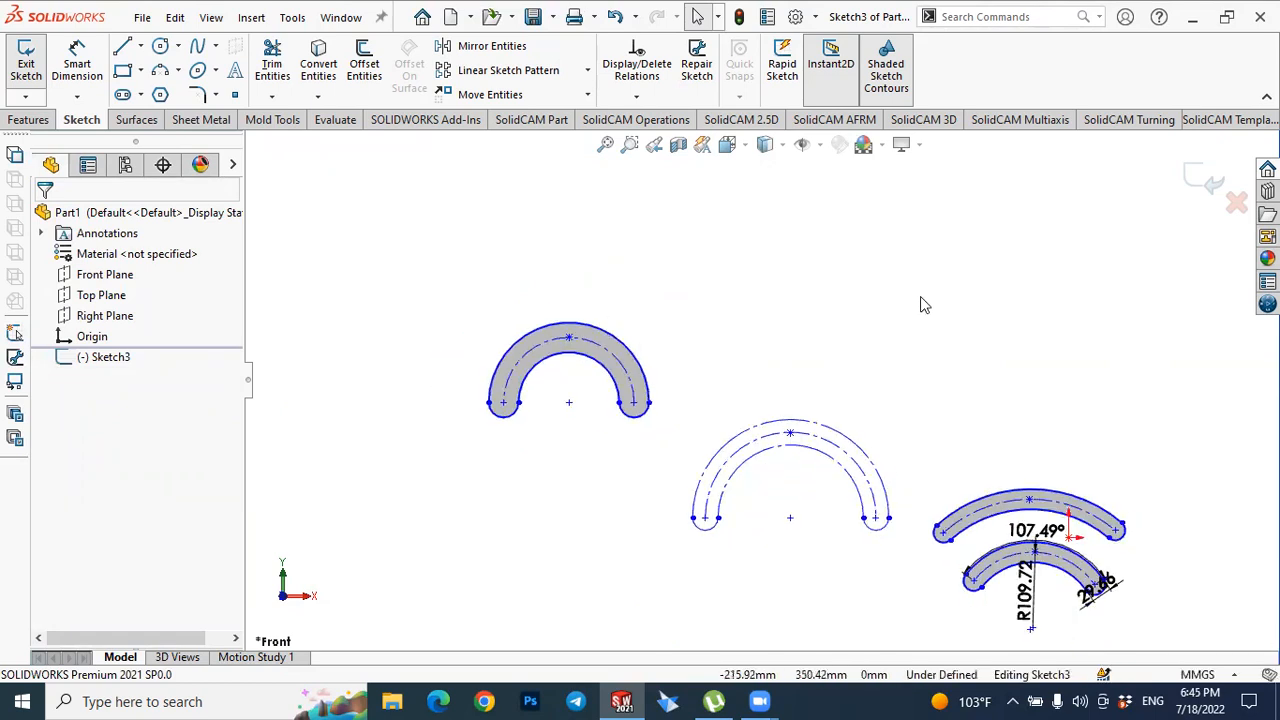
scroll(930, 302, down, 2)
scroll(936, 302, up, 3)
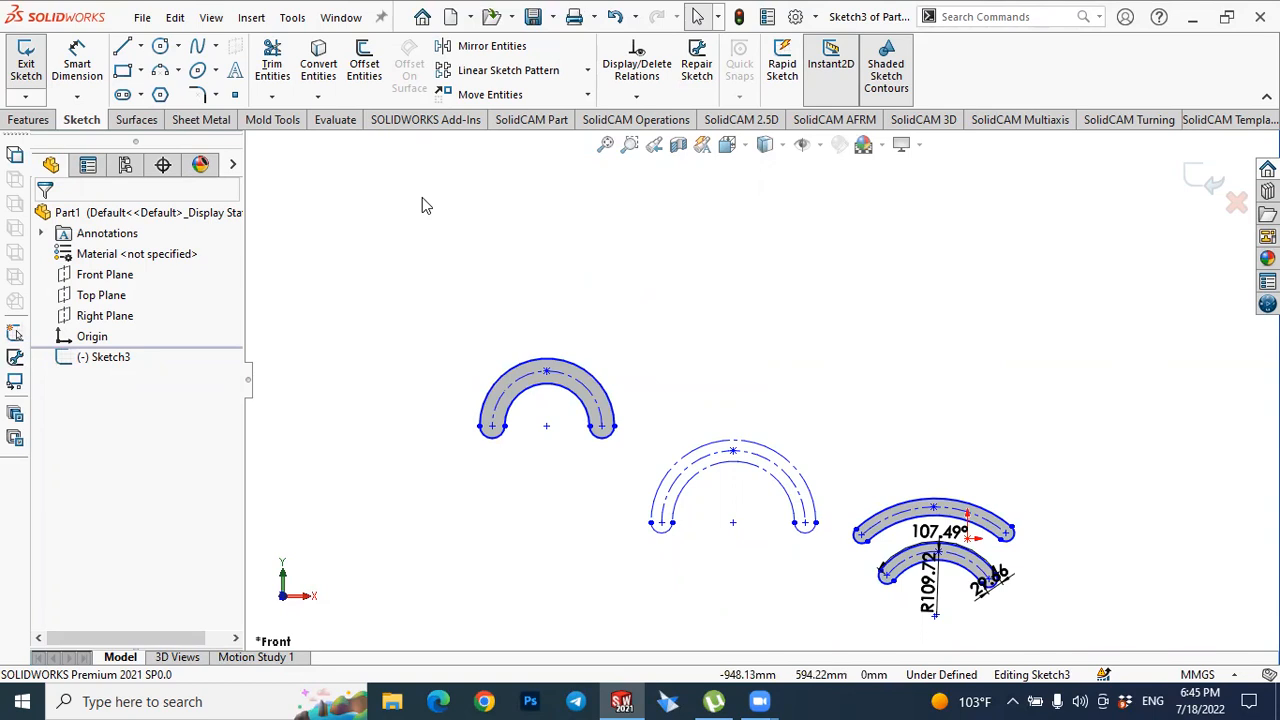
scroll(846, 309, up, 3)
scroll(862, 300, down, 3)
scroll(864, 300, down, 5)
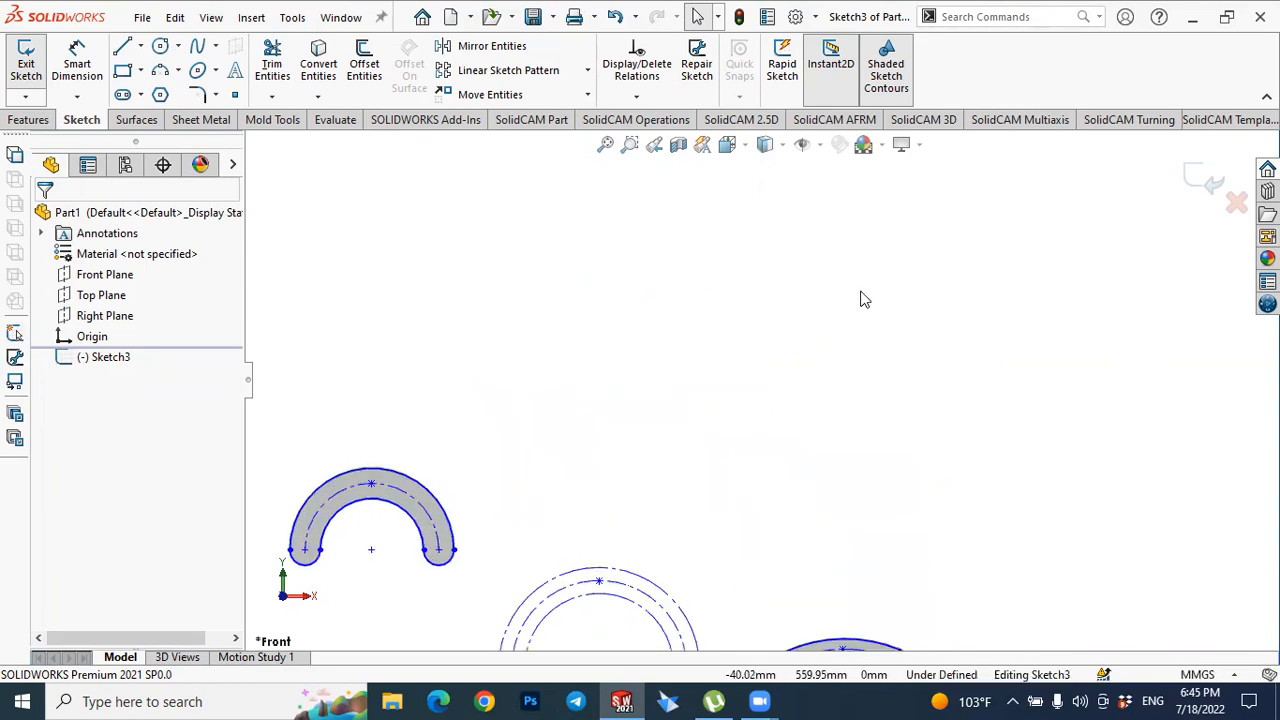
click(142, 96)
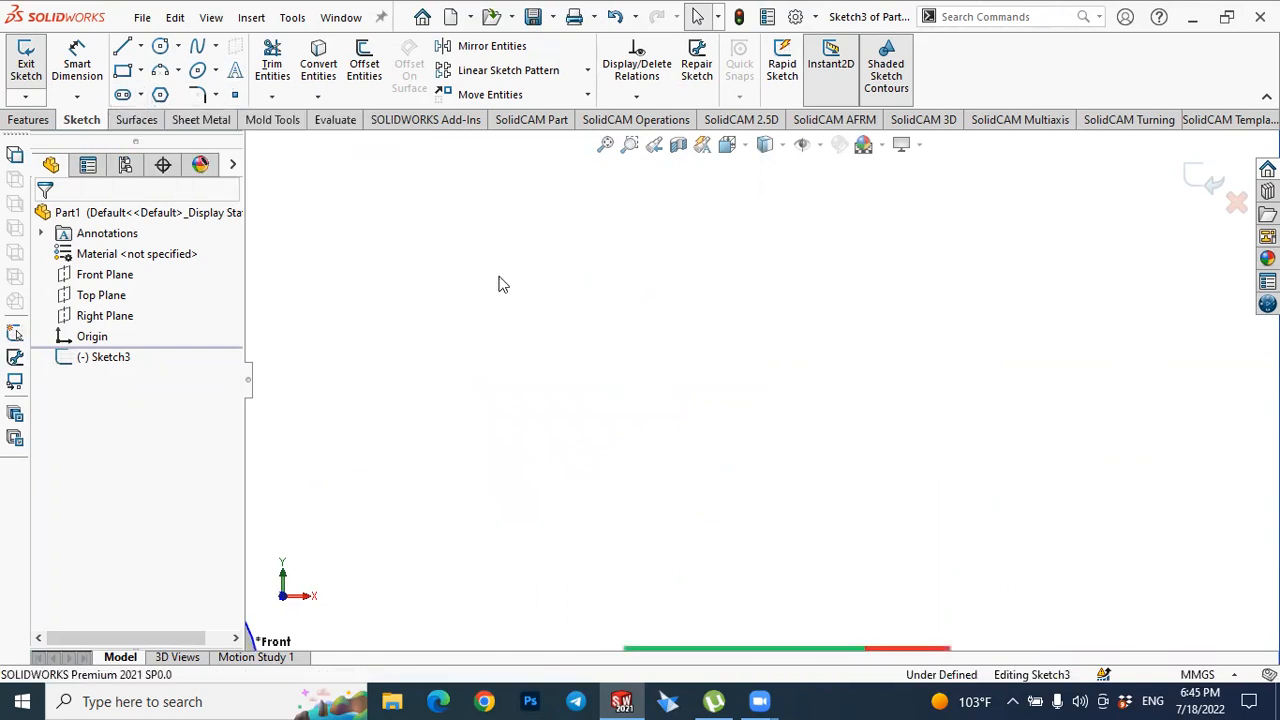
scroll(485, 323, up, 3)
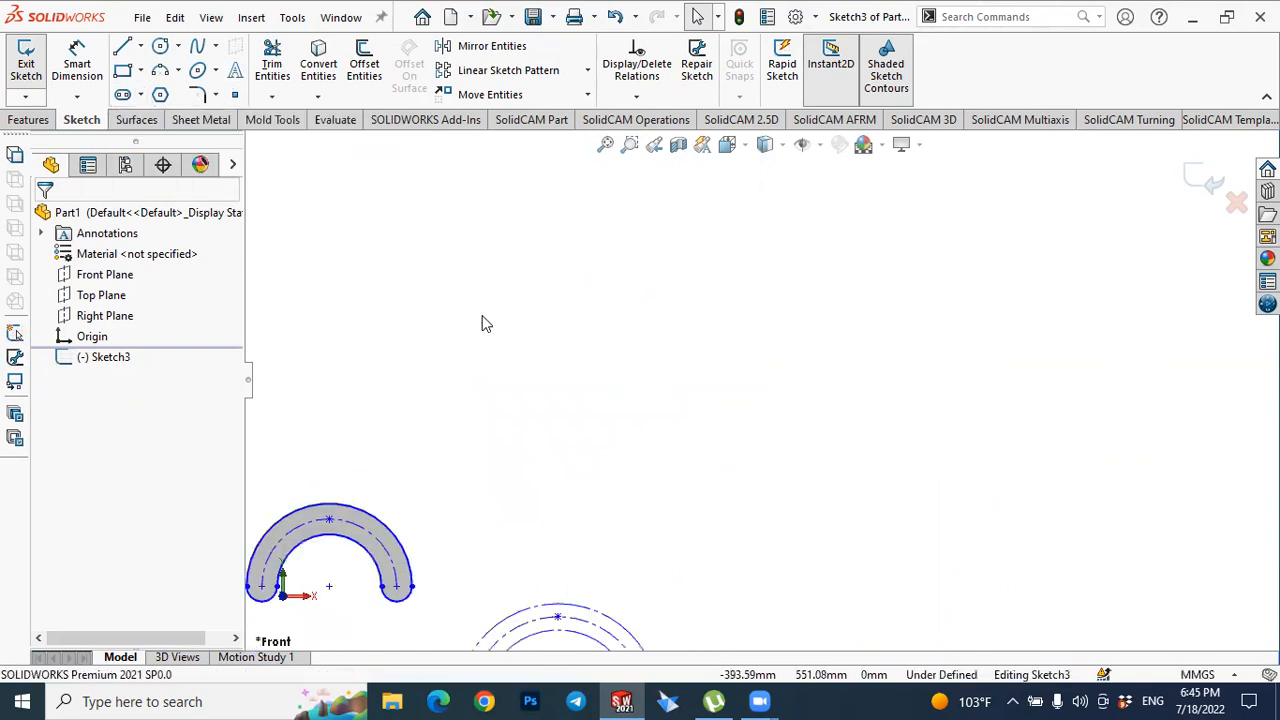
click(124, 50)
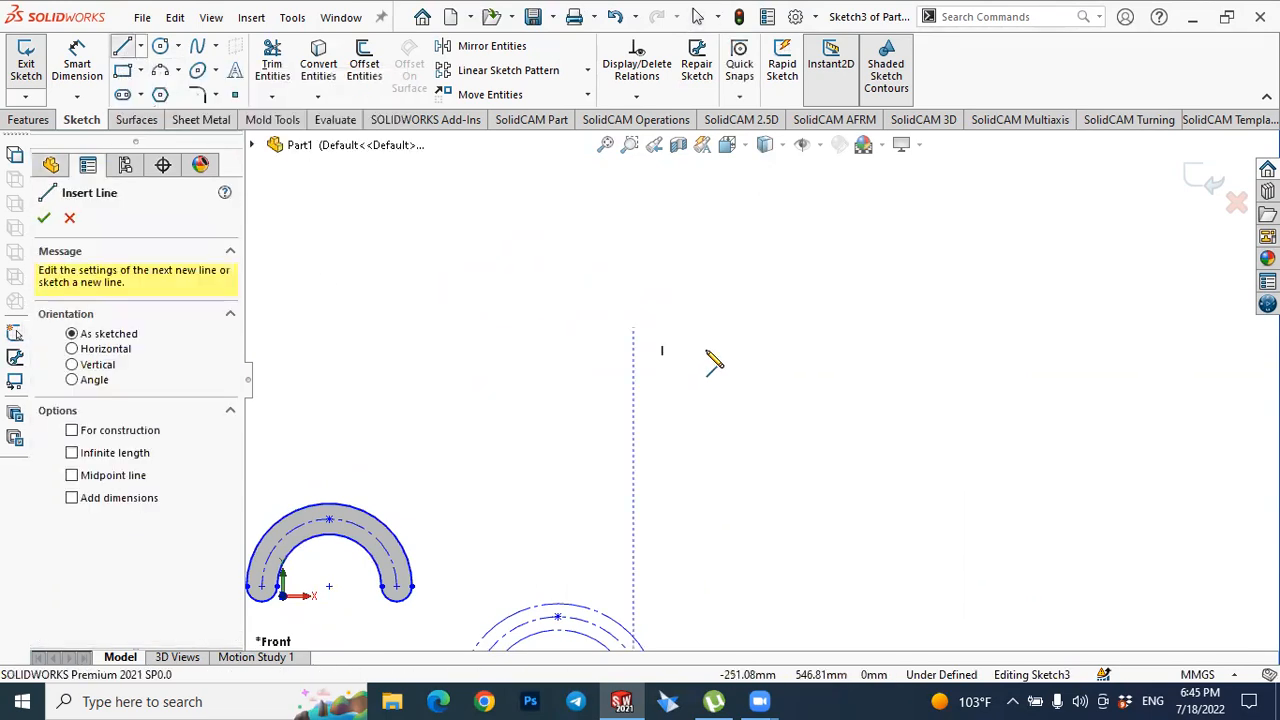
click(920, 350)
key(Escape)
key(Escape)
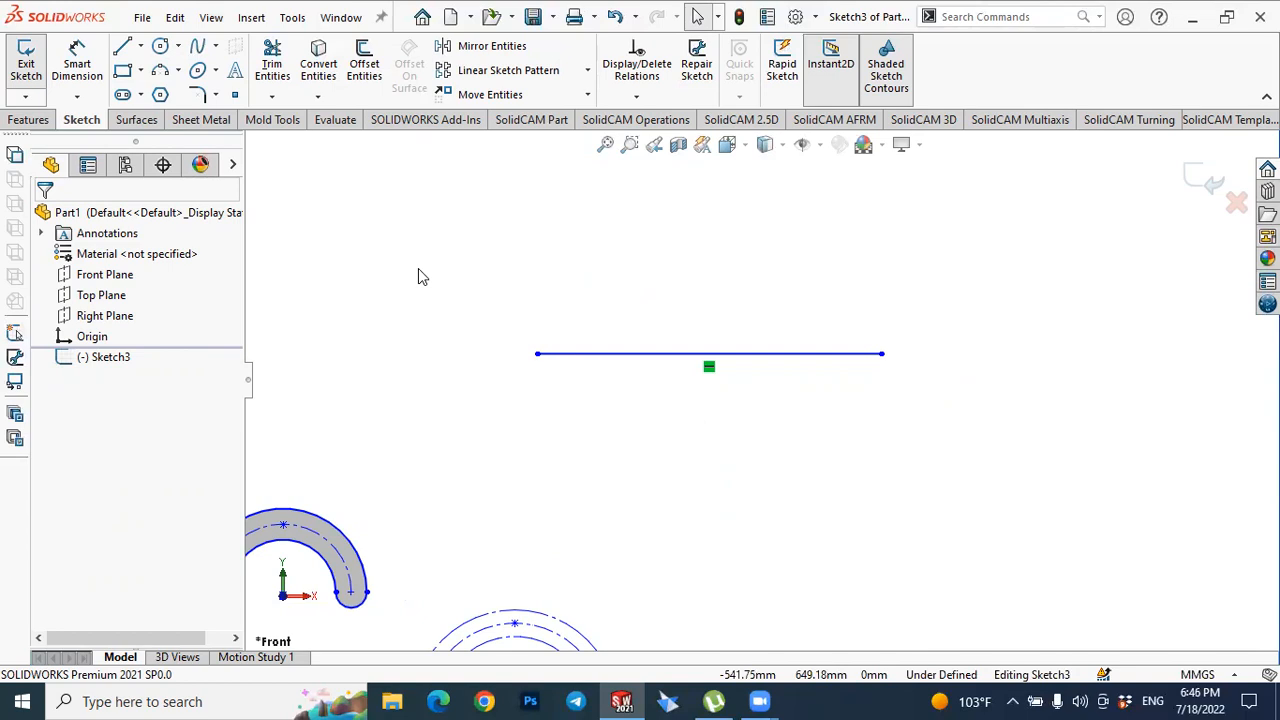
Offset the horizontal line bi-directionally and cap both ends with arcs to form a straight slot outline.
scroll(709, 250, down, 1)
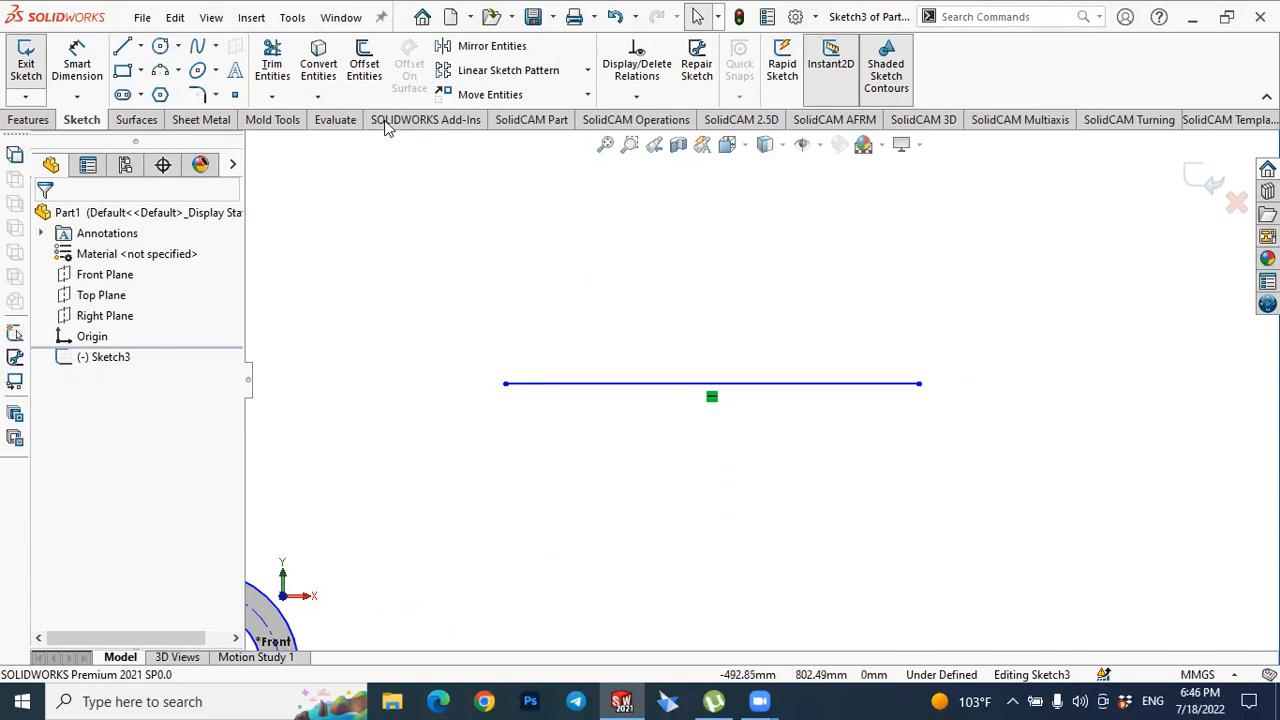
click(366, 61)
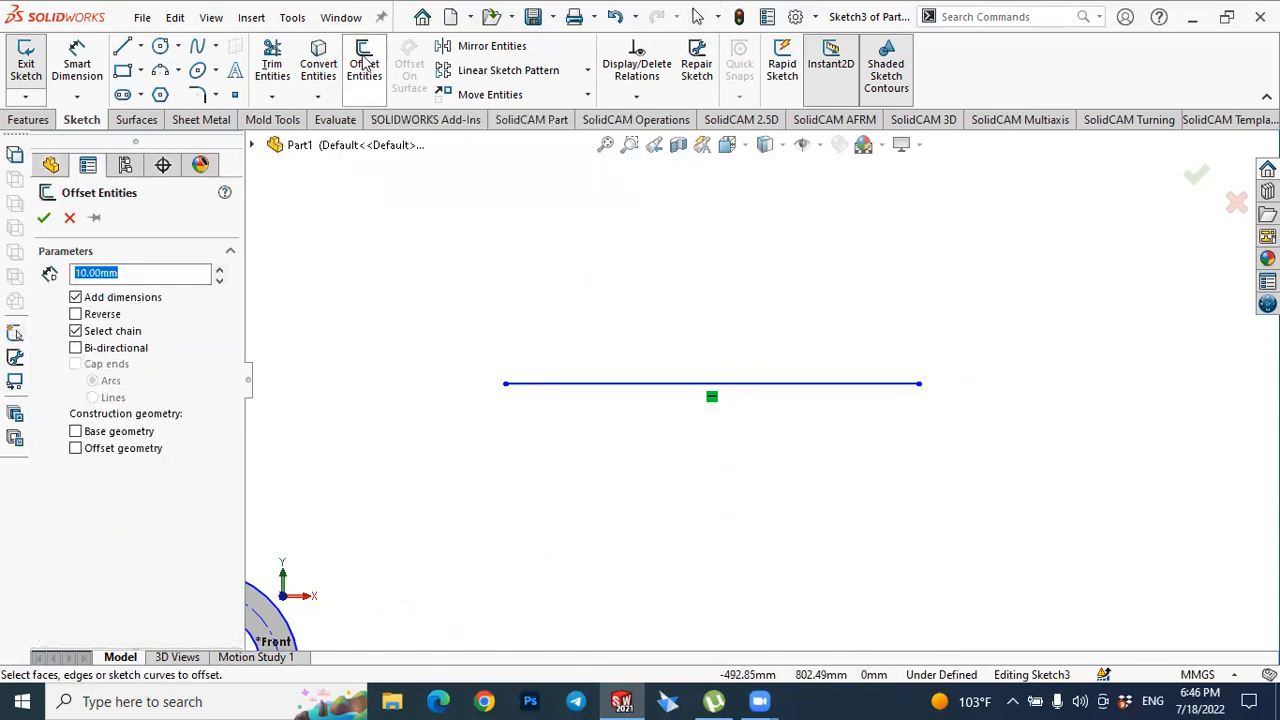
click(565, 385)
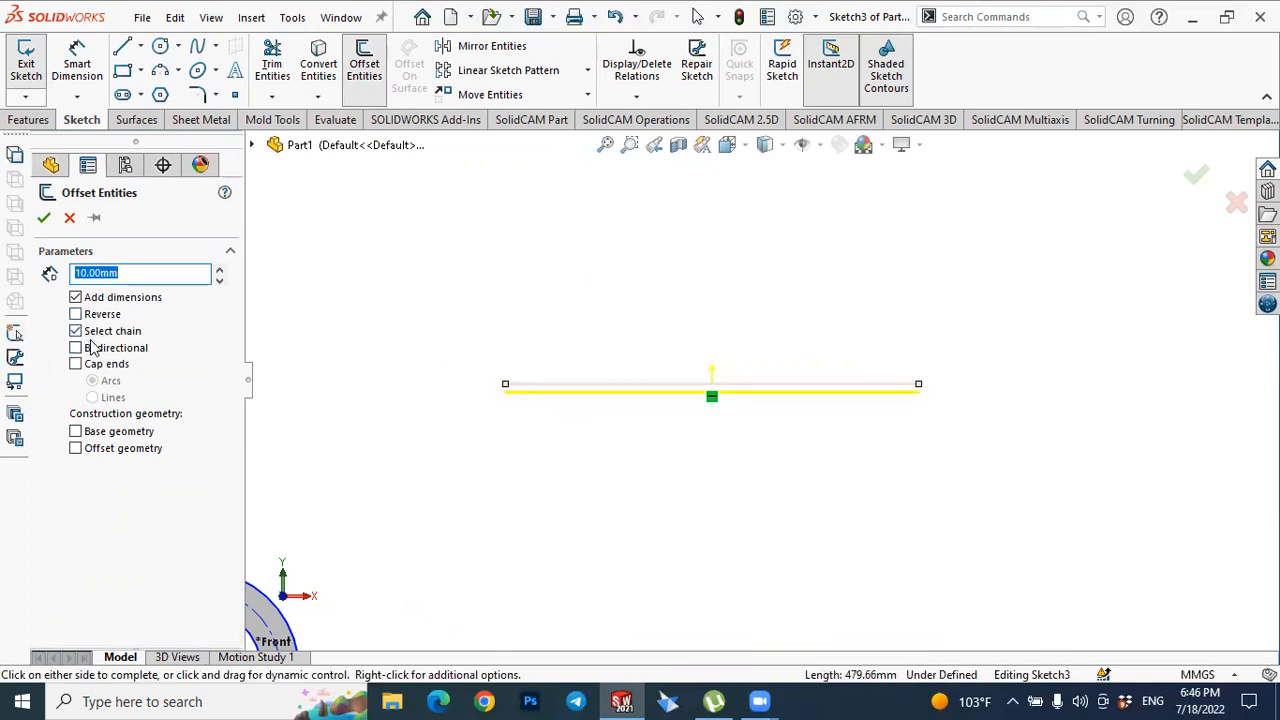
click(82, 352)
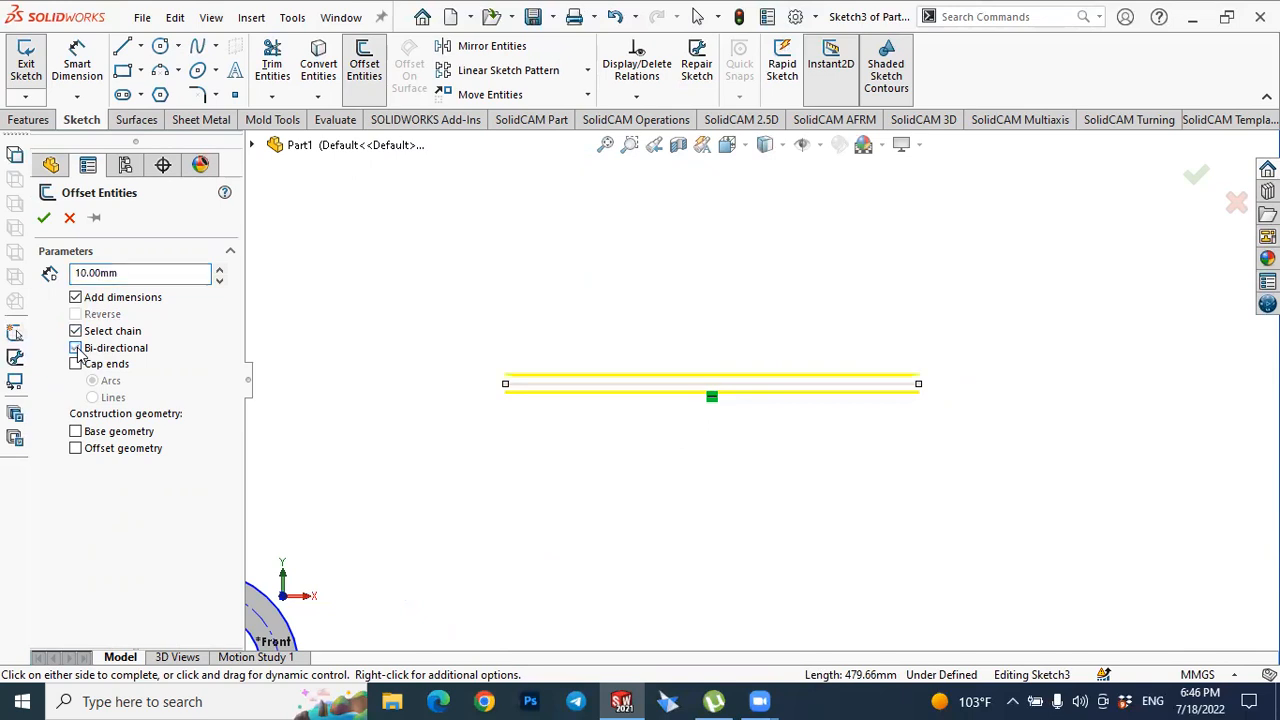
click(76, 365)
scroll(624, 356, down, 5)
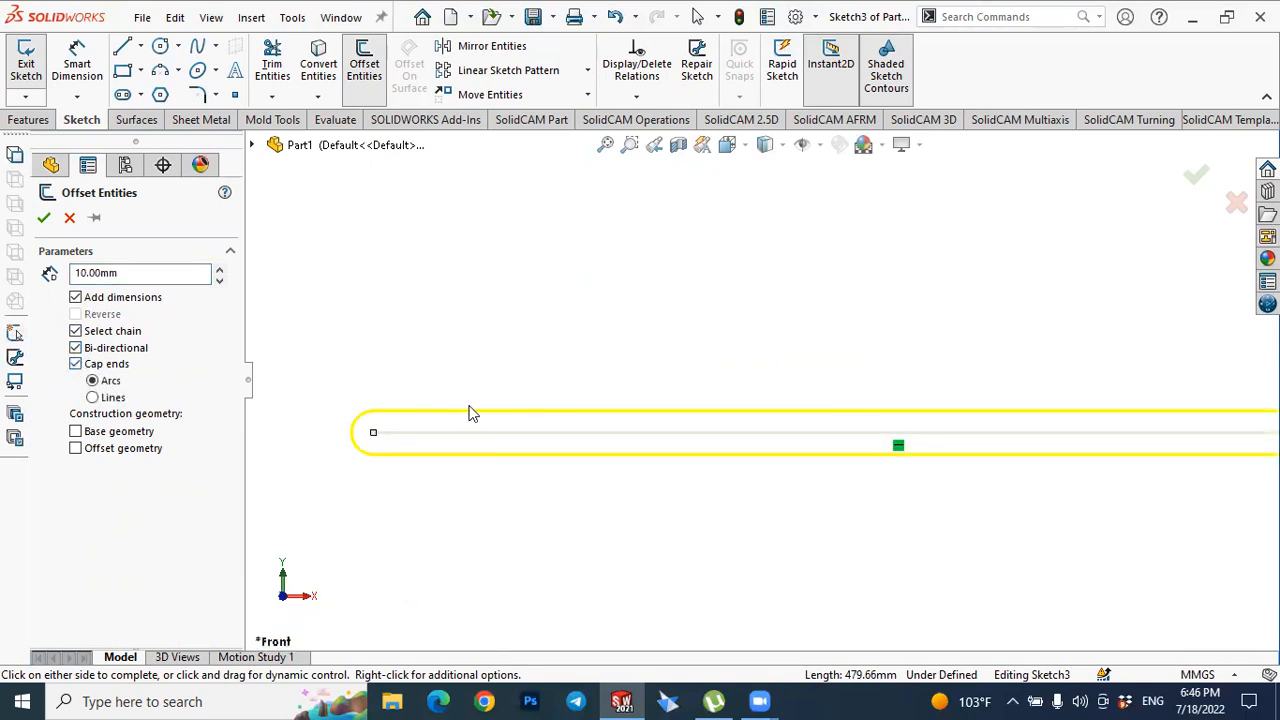
scroll(740, 400, up, 3)
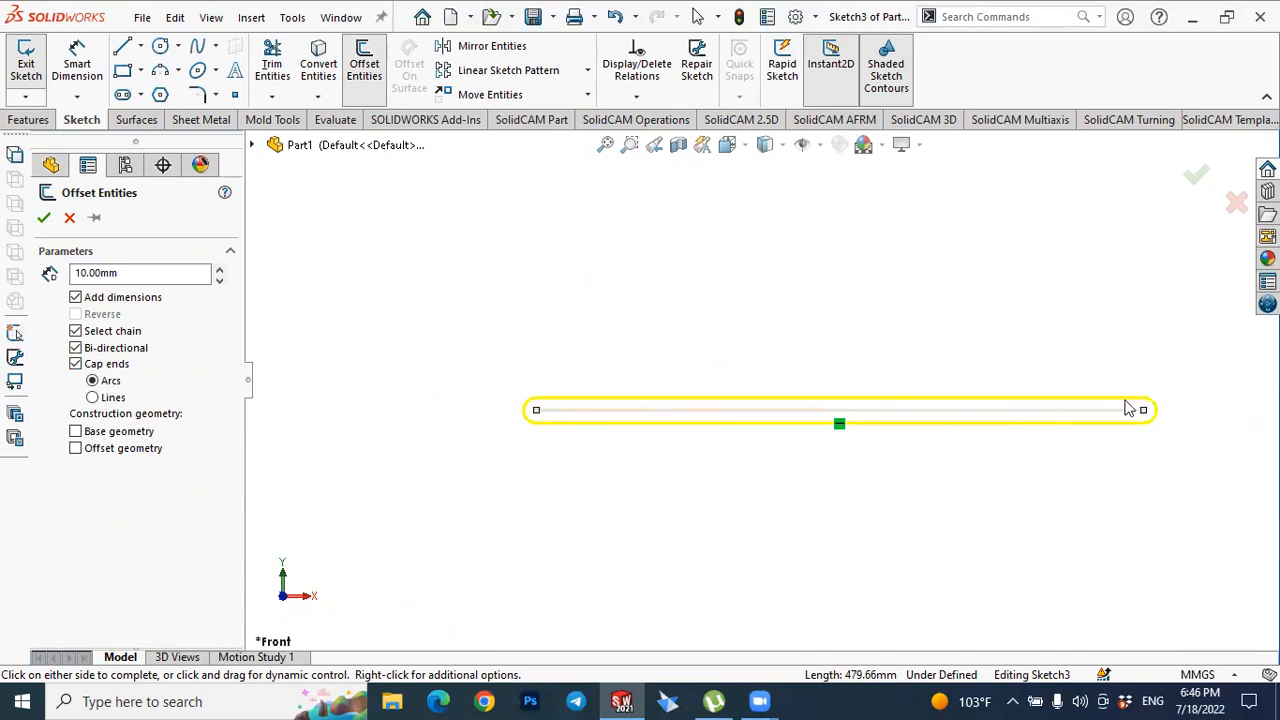
Set the offset distance to 20 mm, finish the straight slot, and check the properties of its middle line.
drag(208, 277, 37, 283)
text(20)
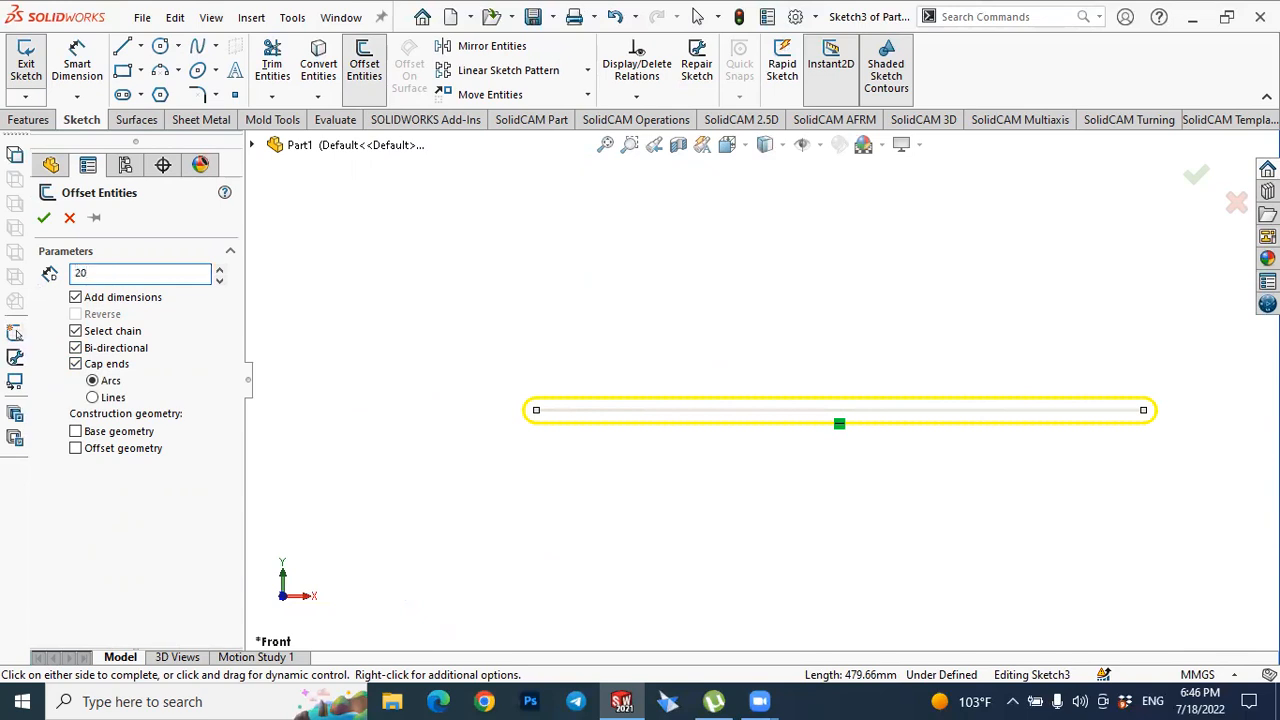
key(Return)
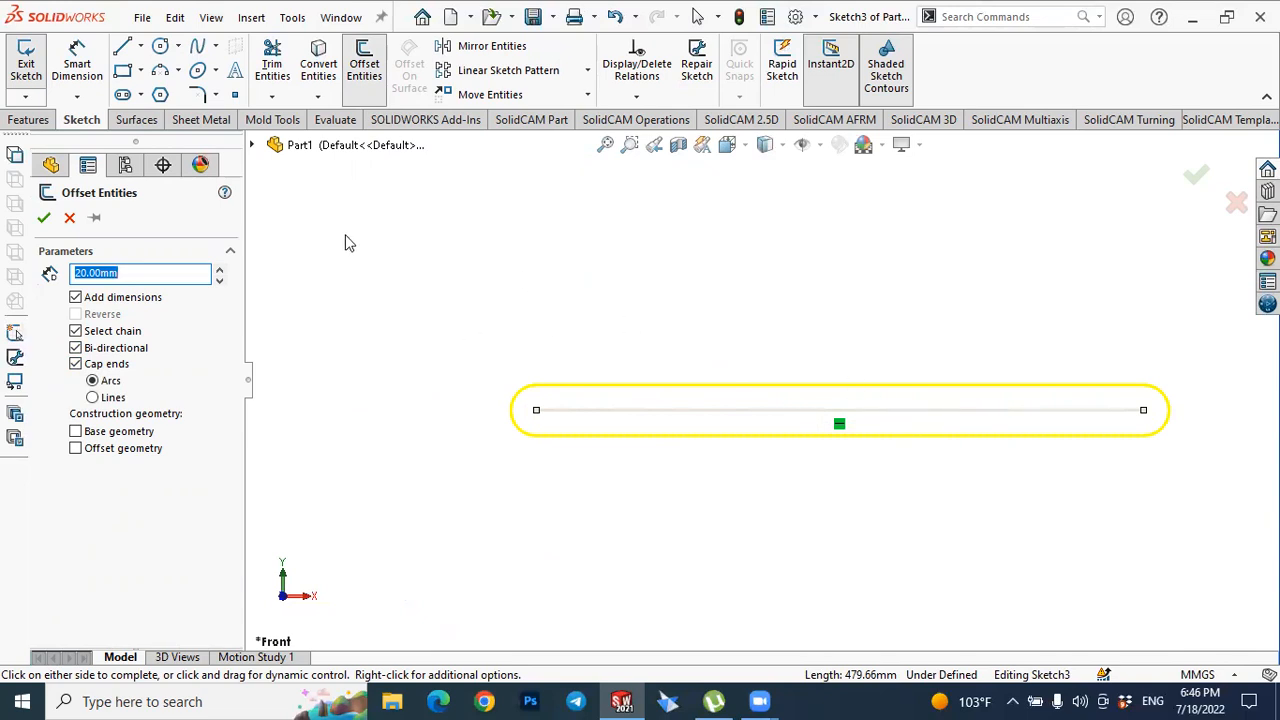
click(43, 217)
key(f)
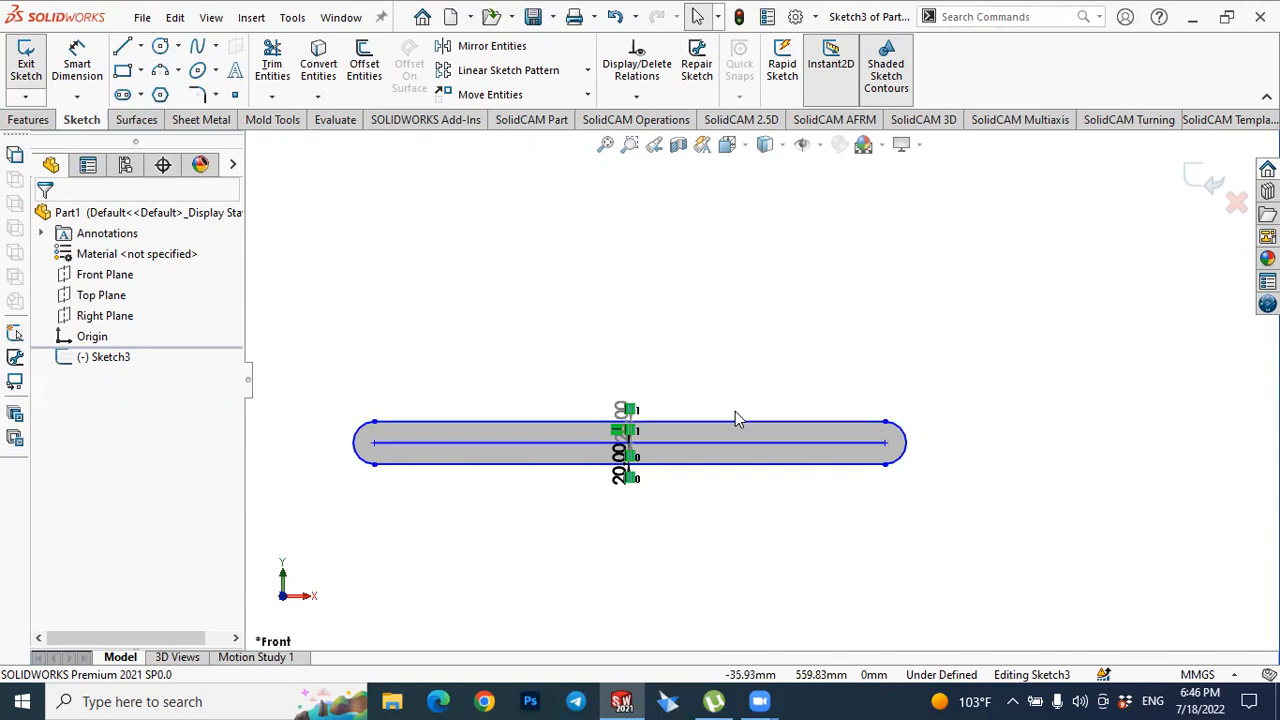
click(434, 442)
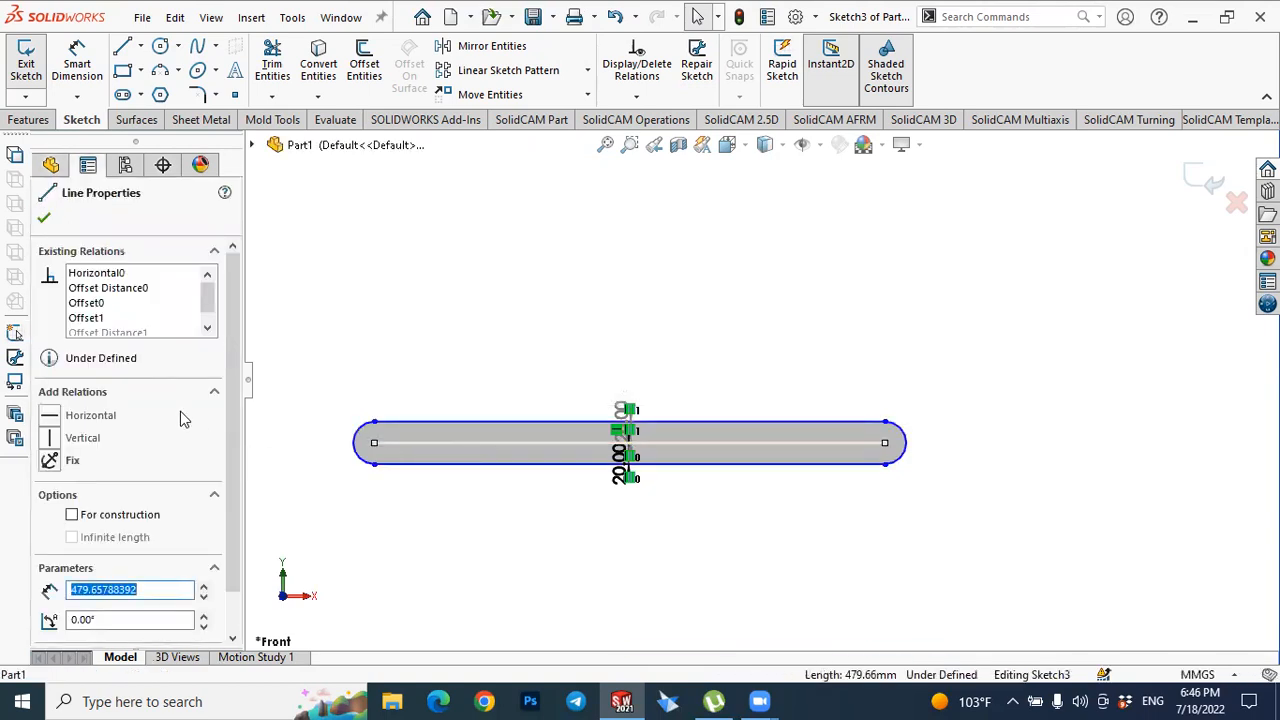
click(44, 218)
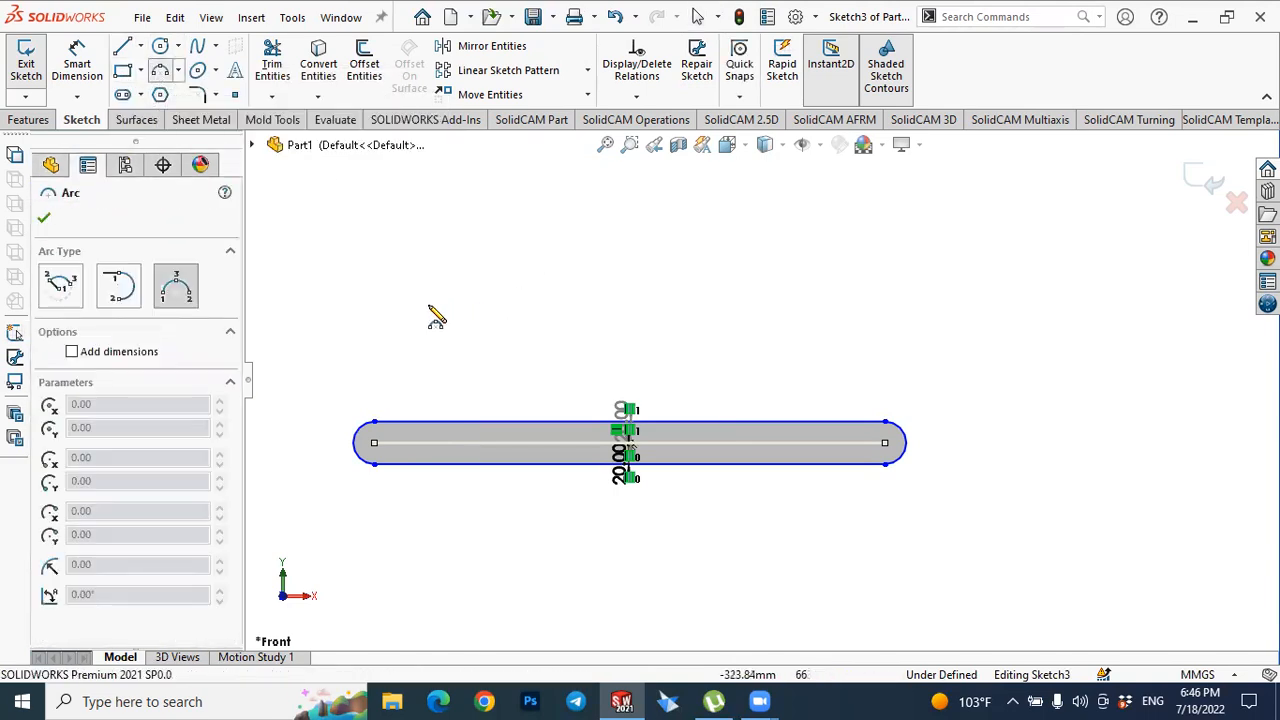
Sketch a three-point arc with a radius of about 163 mm above the straight slot.
click(390, 300)
click(648, 288)
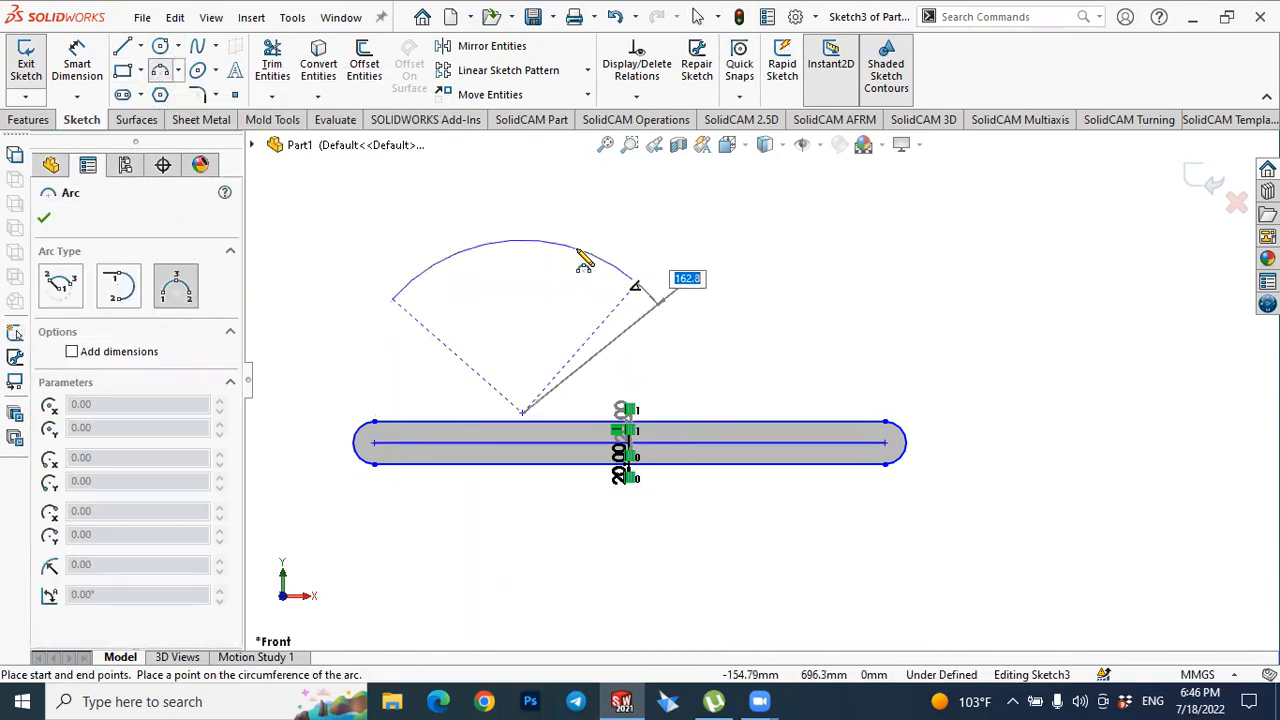
click(598, 252)
key(Escape)
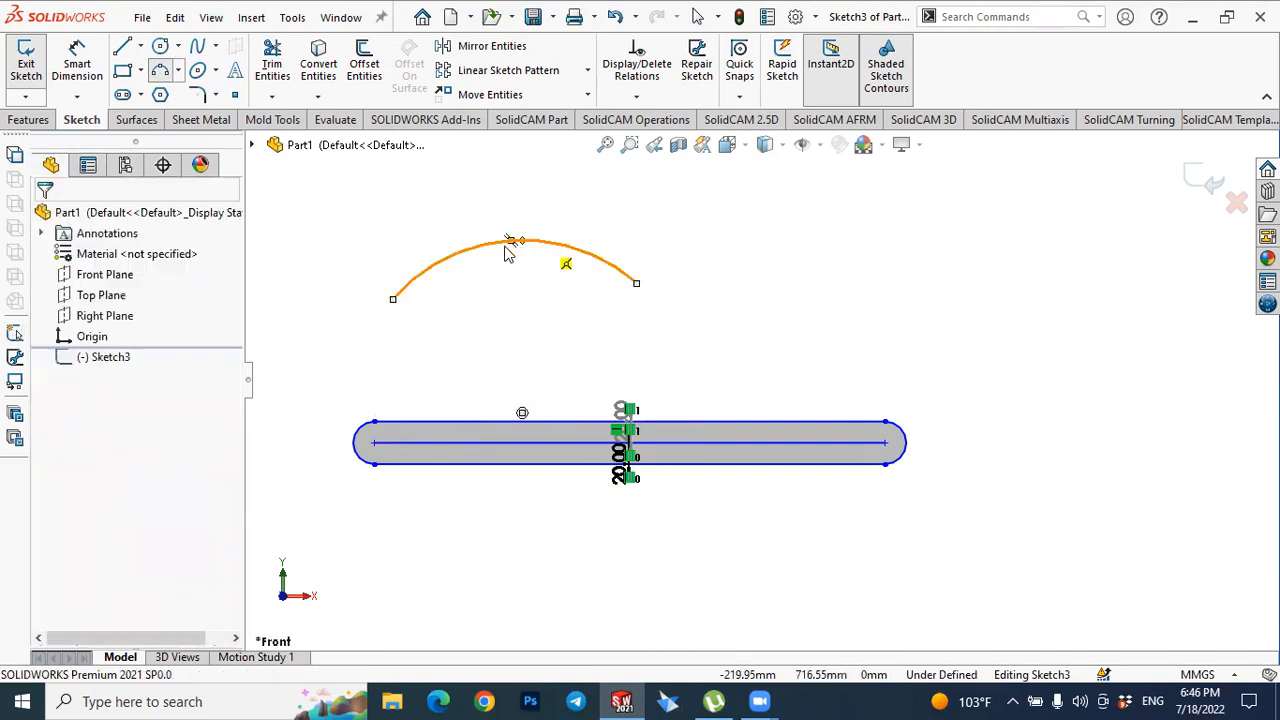
Offset the new arc 20 mm bi-directionally with arc-capped ends, making the base geometry construction.
scroll(510, 230, down, 2)
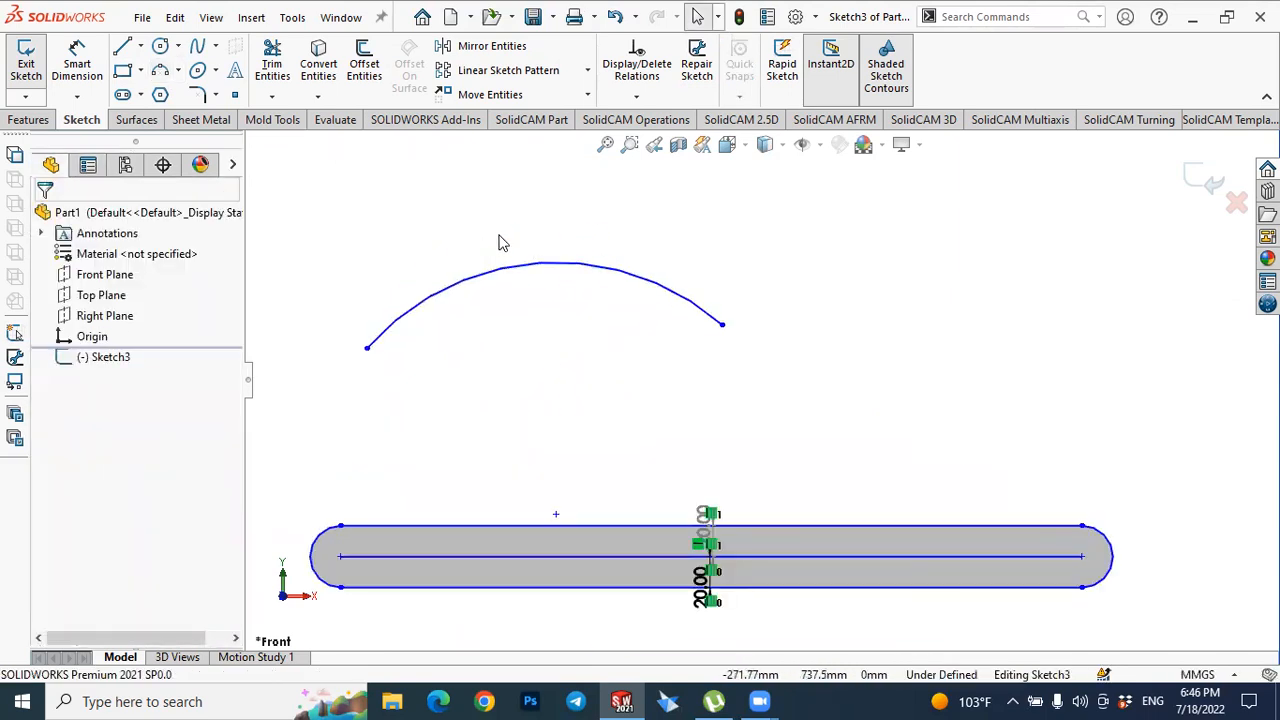
click(366, 58)
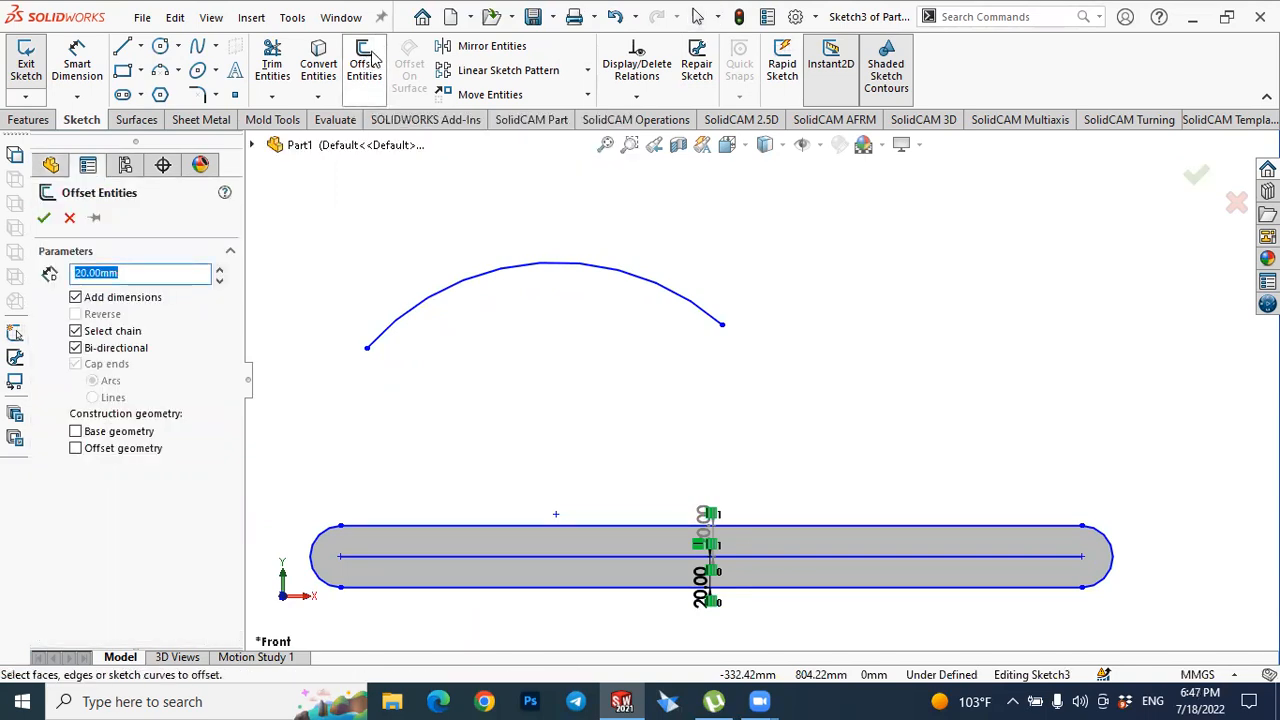
click(468, 284)
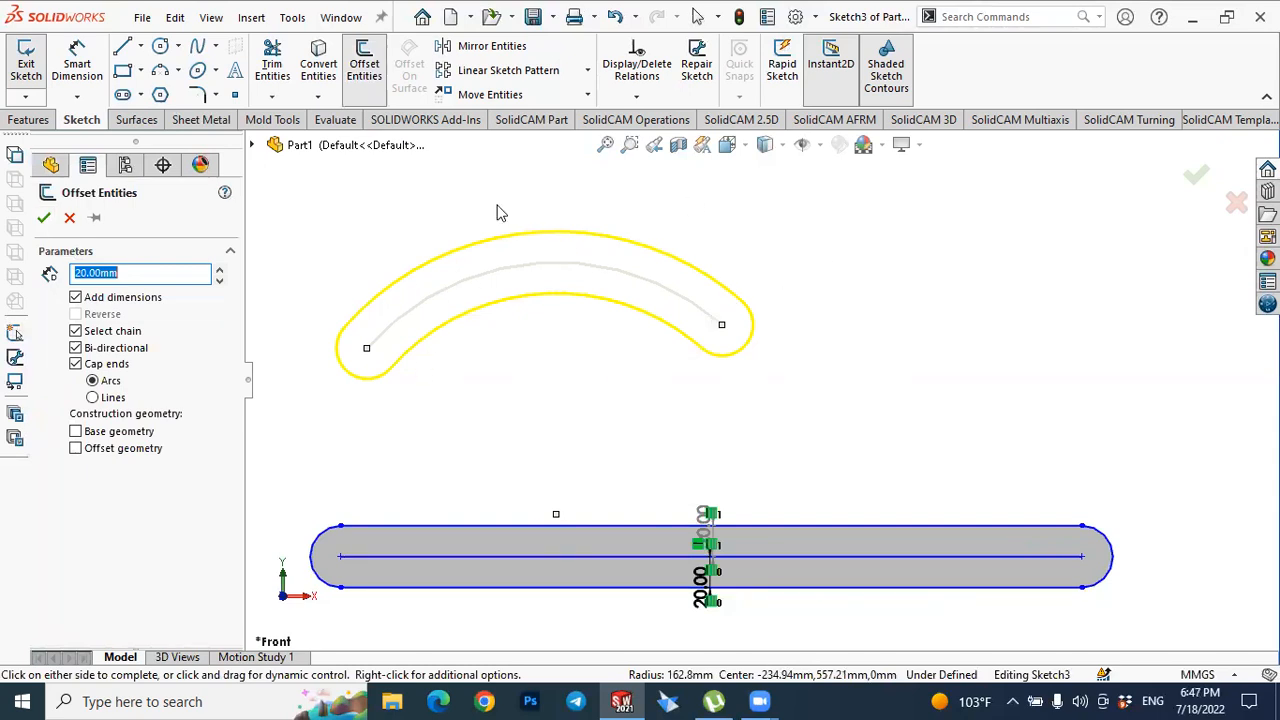
click(76, 431)
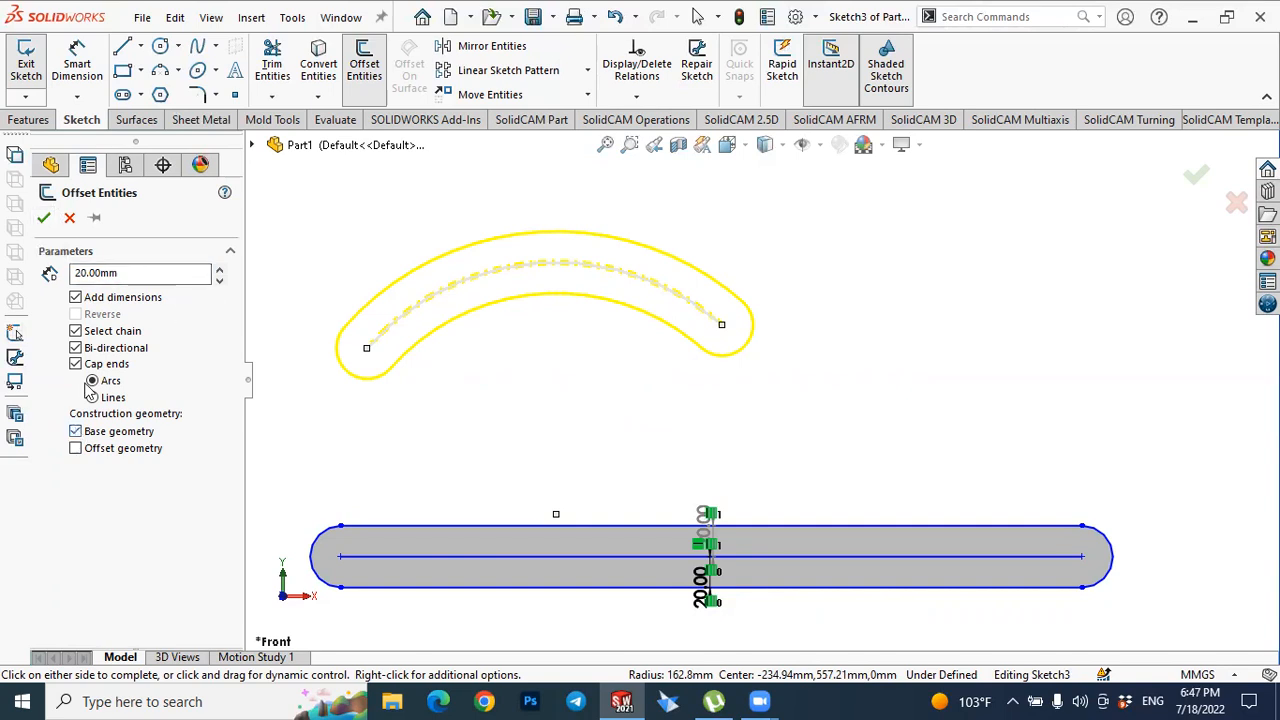
click(44, 217)
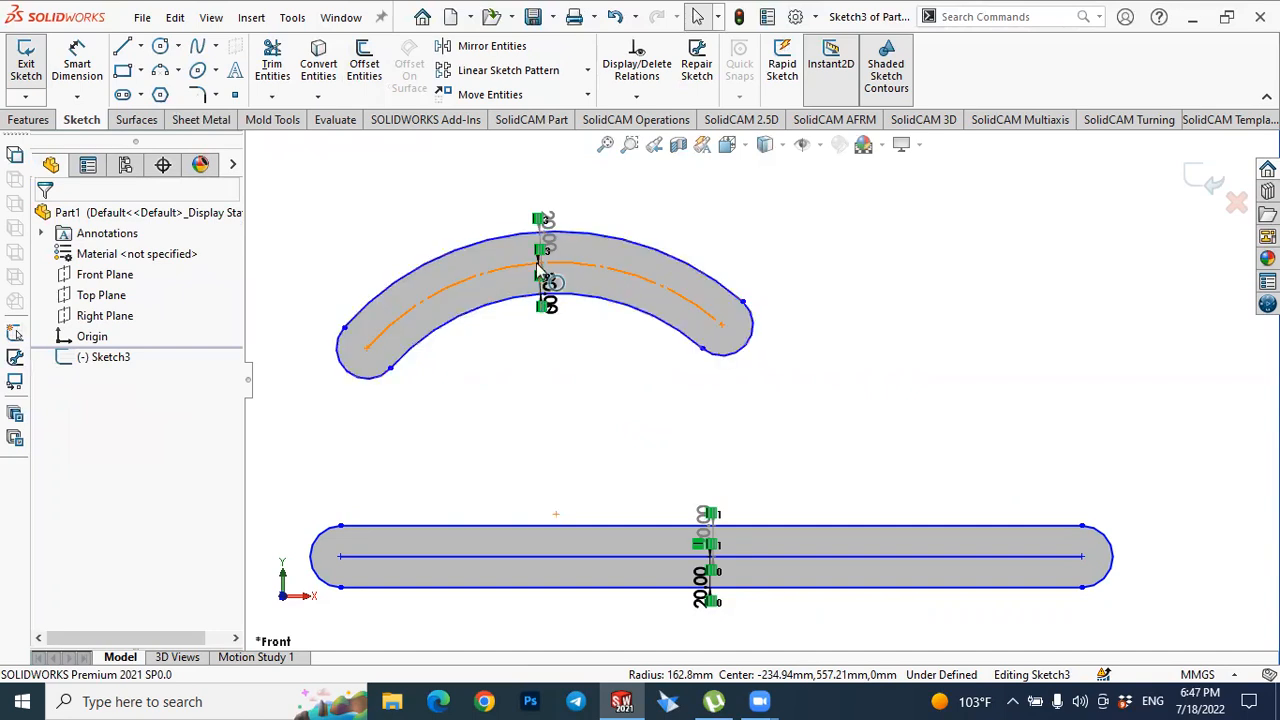
scroll(586, 337, up, 8)
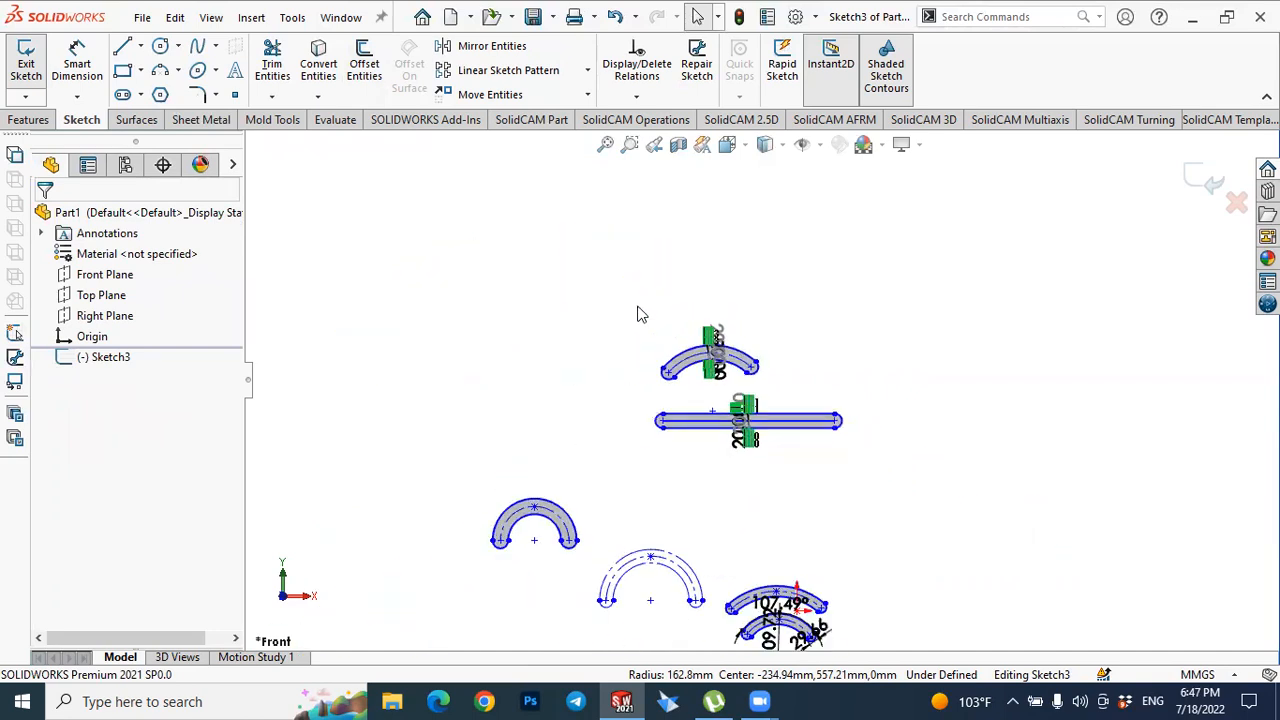
scroll(749, 486, down, 3)
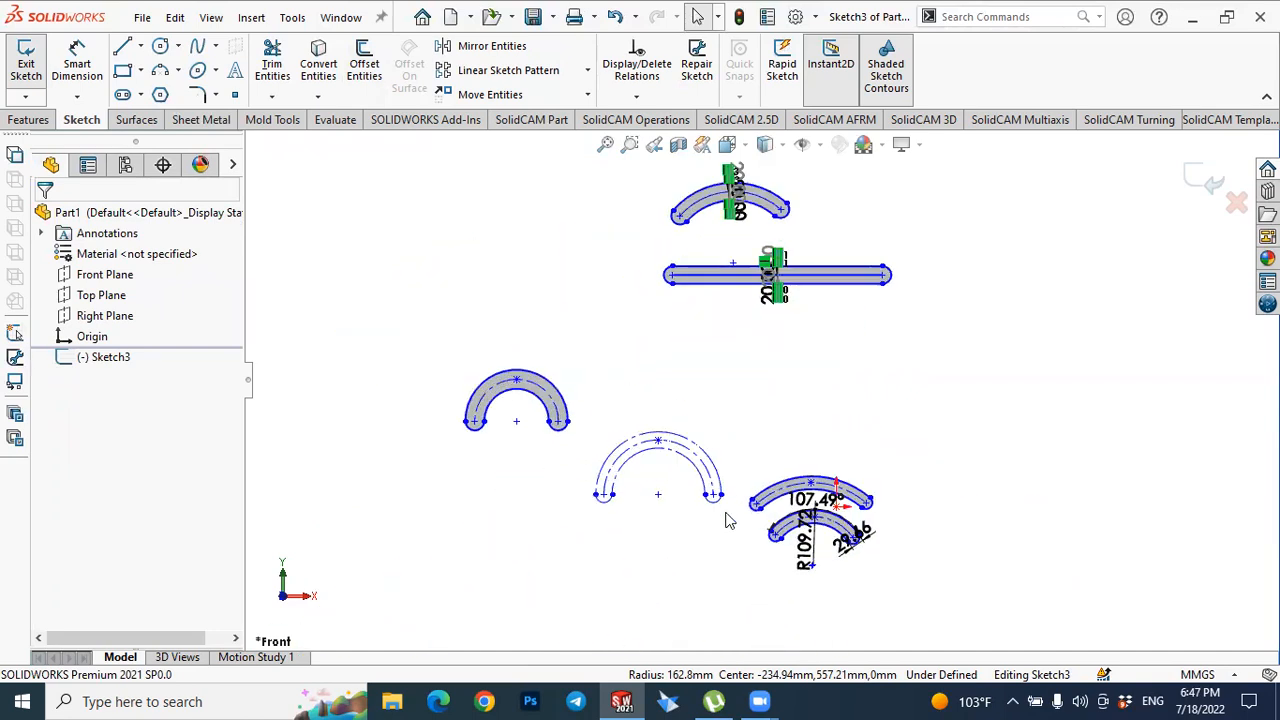
click(140, 95)
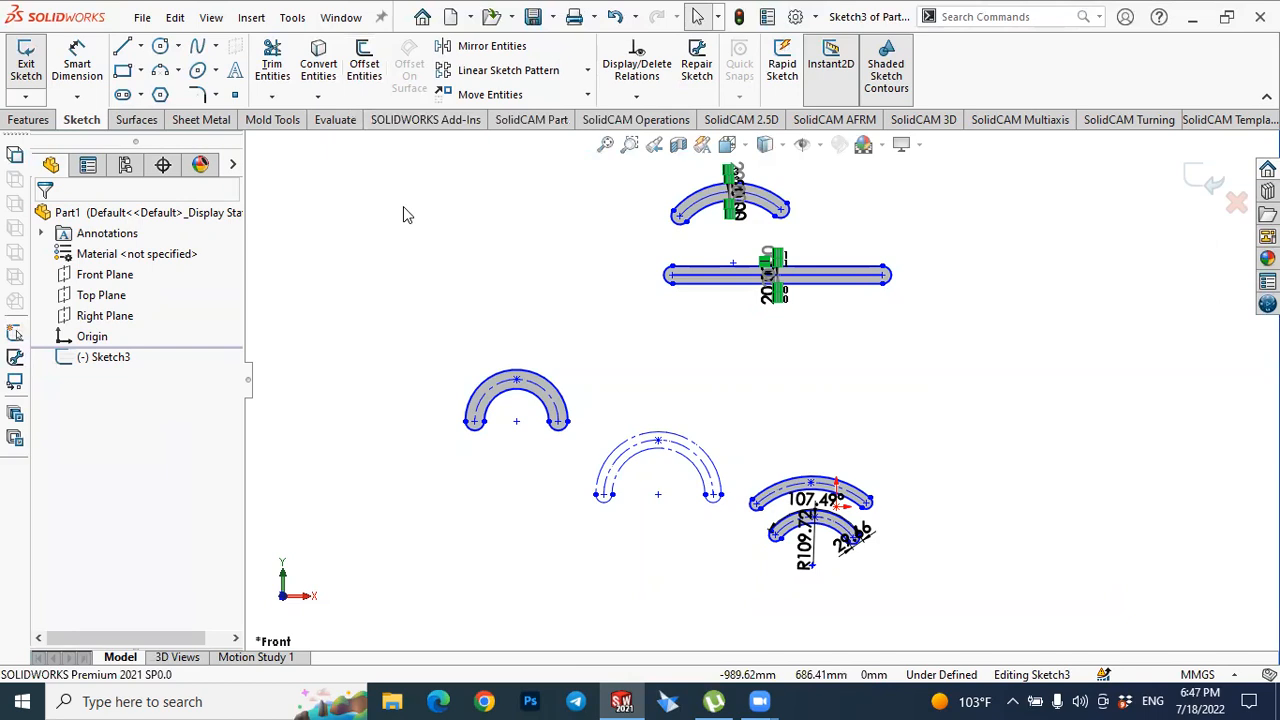
scroll(474, 323, up, 3)
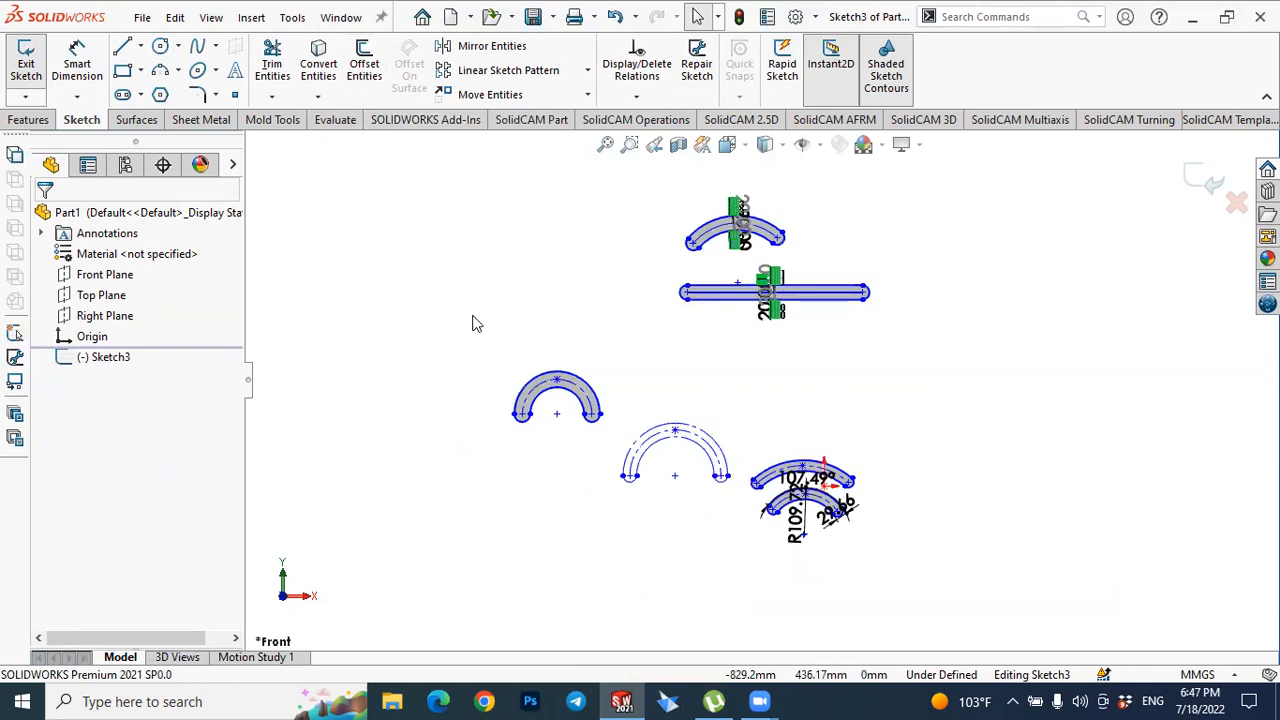
scroll(862, 357, down, 2)
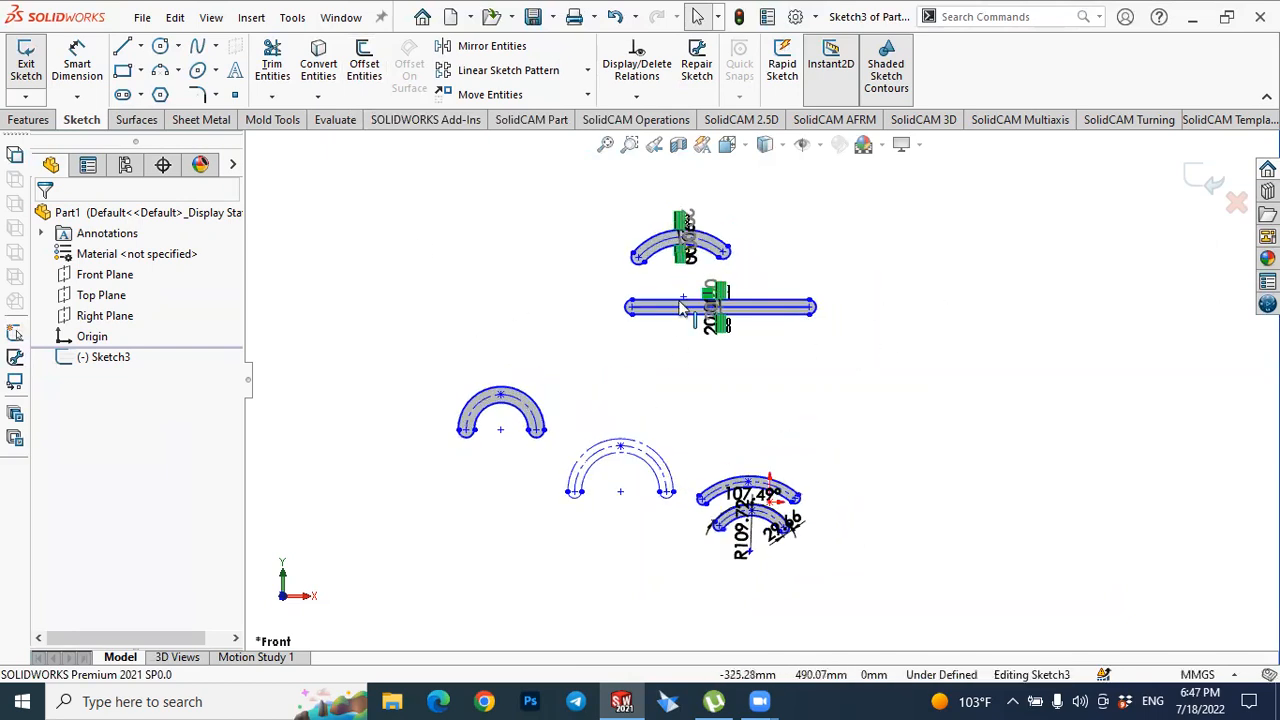